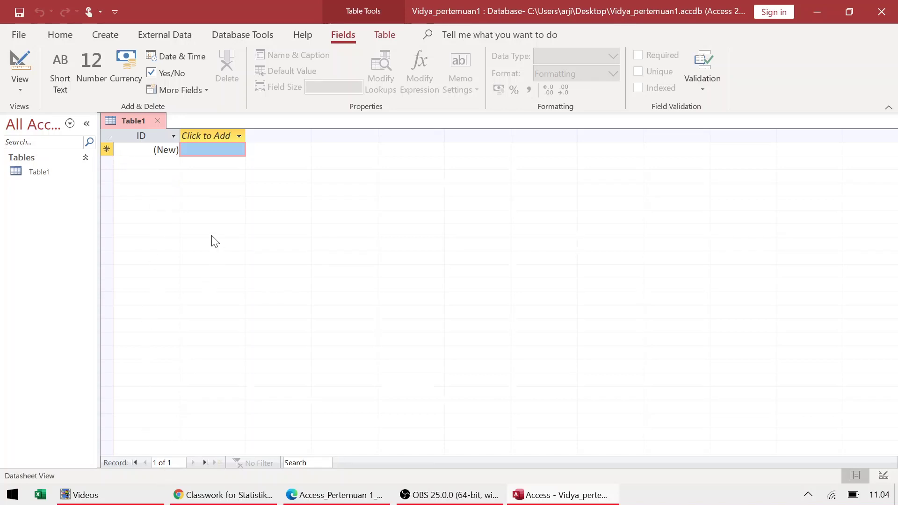
Step: Switch to the Access_Pertemuan 1 PDF, look up the field specification of Tabel Data Karyawan, and return to the Access table
{"action": "key", "text": "alt+Tab"}
{"action": "scroll", "coordinate": [212, 241], "scroll_direction": "down", "scroll_amount": 2}
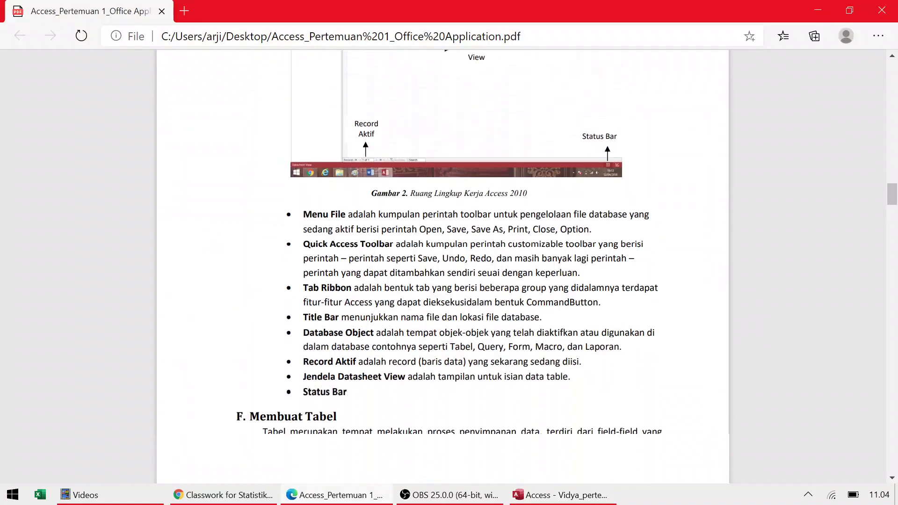
{"action": "scroll", "coordinate": [443, 267], "scroll_direction": "down", "scroll_amount": 6}
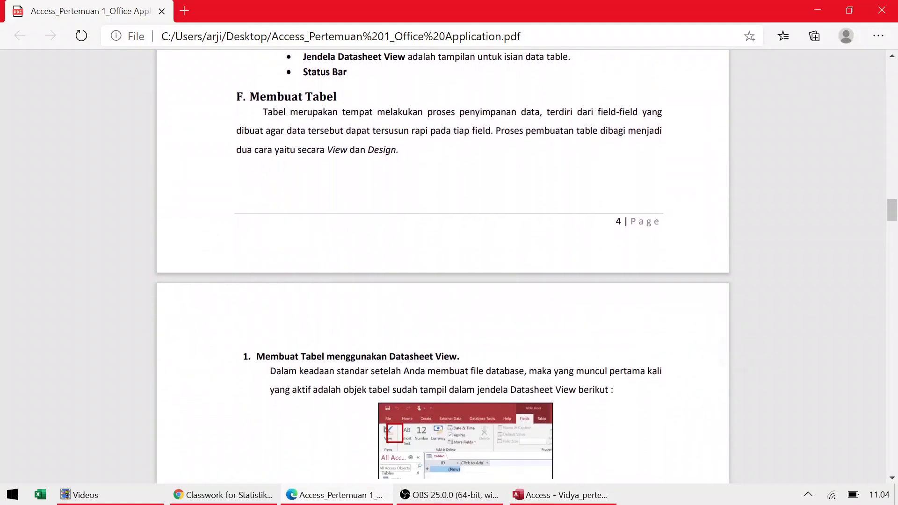
{"action": "scroll", "coordinate": [442, 266], "scroll_direction": "down", "scroll_amount": 4}
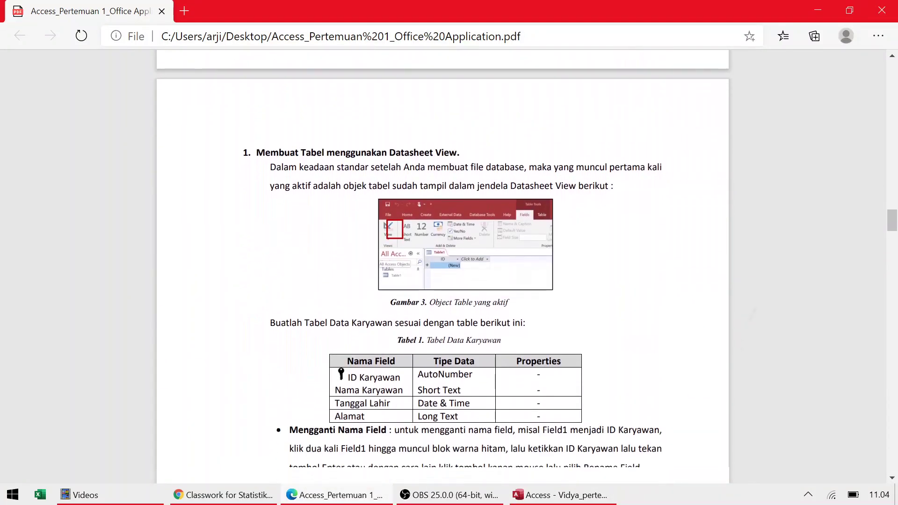
{"action": "scroll", "coordinate": [442, 267], "scroll_direction": "down", "scroll_amount": 2}
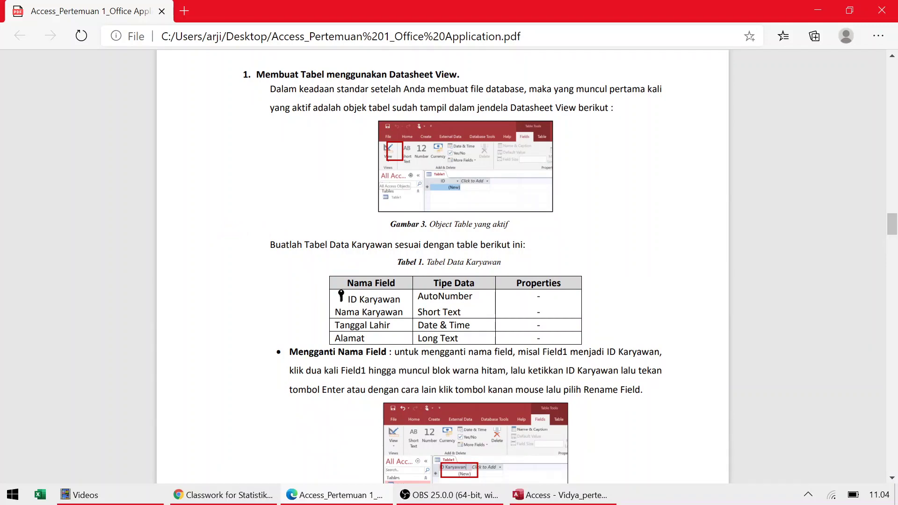
{"action": "key", "text": "alt+Tab"}
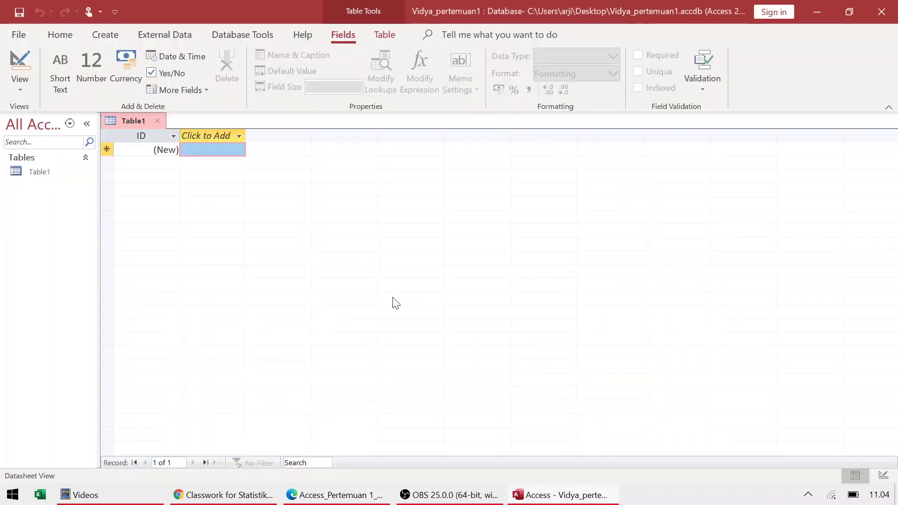
{"action": "double_click", "coordinate": [170, 140]}
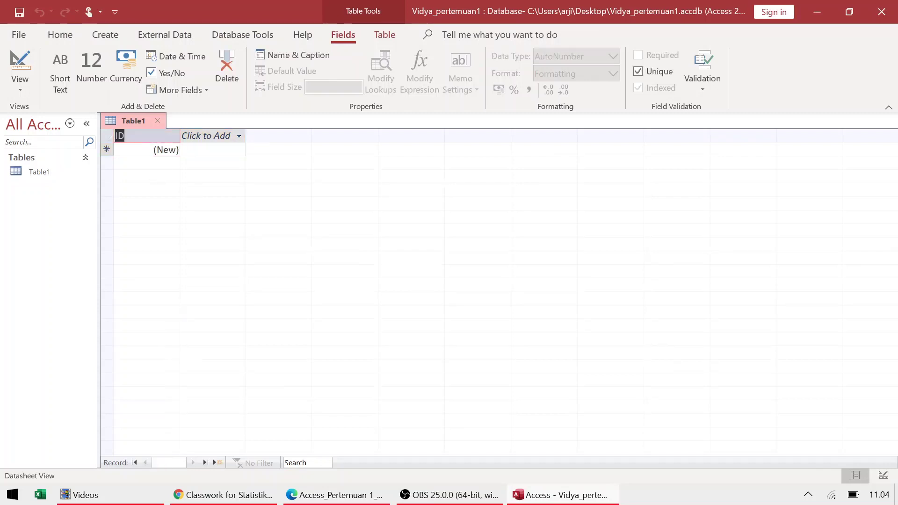
{"action": "left_click", "coordinate": [159, 138]}
{"action": "left_click", "coordinate": [159, 134]}
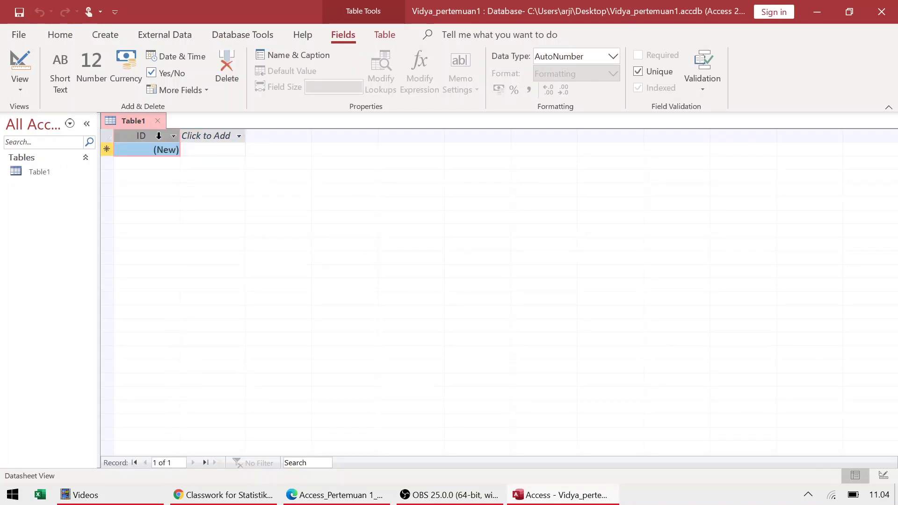
{"action": "left_click", "coordinate": [173, 137]}
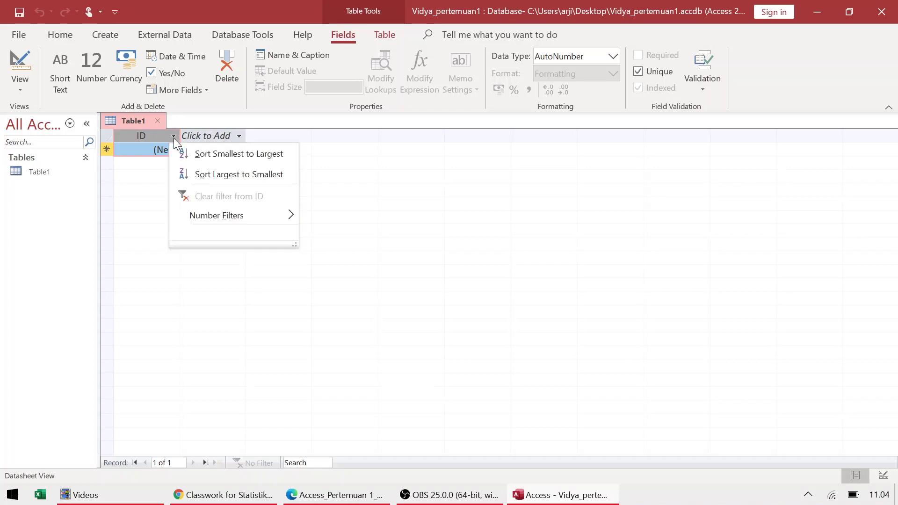
{"action": "left_click", "coordinate": [156, 137]}
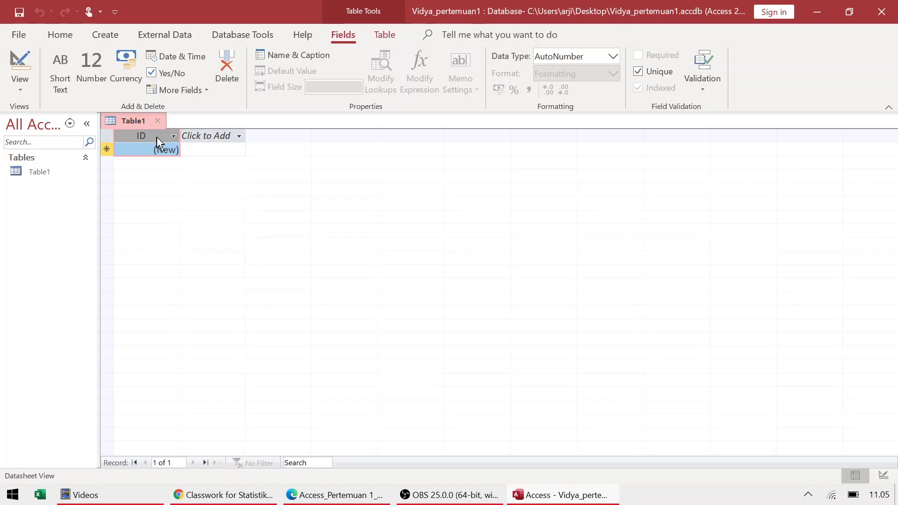
Step: Rename the ID field of Table1 to ID Karyawan and bring up the data type choices for a new field
{"action": "right_click", "coordinate": [155, 136]}
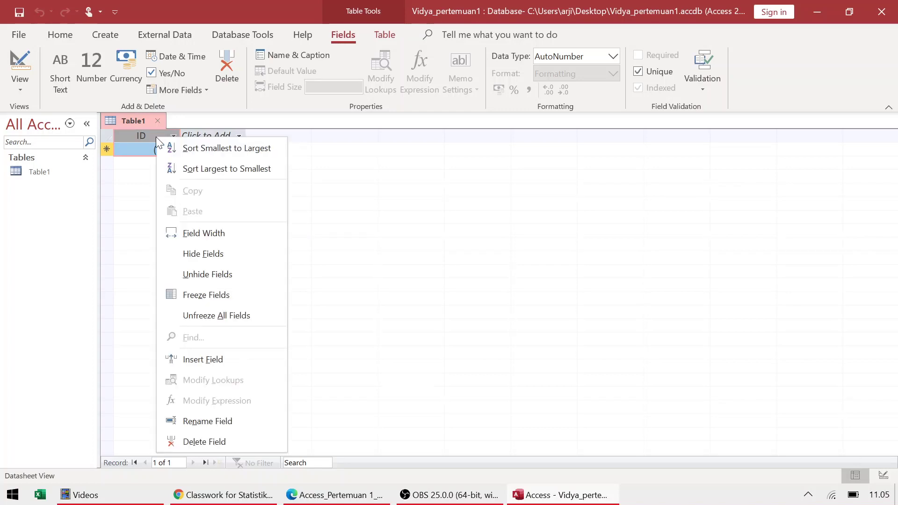
{"action": "left_click", "coordinate": [193, 421]}
{"action": "type", "text": "ID KA"}
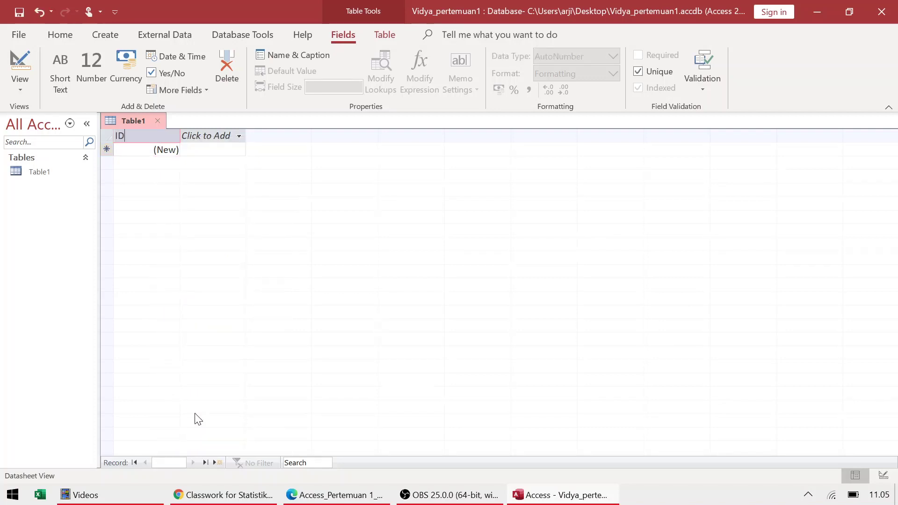
{"action": "type", "text": "ryawa"}
{"action": "key", "text": "BackSpace"}
{"action": "key", "text": "BackSpace"}
{"action": "key", "text": "BackSpace"}
{"action": "key", "text": "BackSpace"}
{"action": "key", "text": "BackSpace"}
{"action": "key", "text": "BackSpace"}
{"action": "key", "text": "BackSpace"}
{"action": "type", "text": "aryawan"}
{"action": "left_click", "coordinate": [215, 135]}
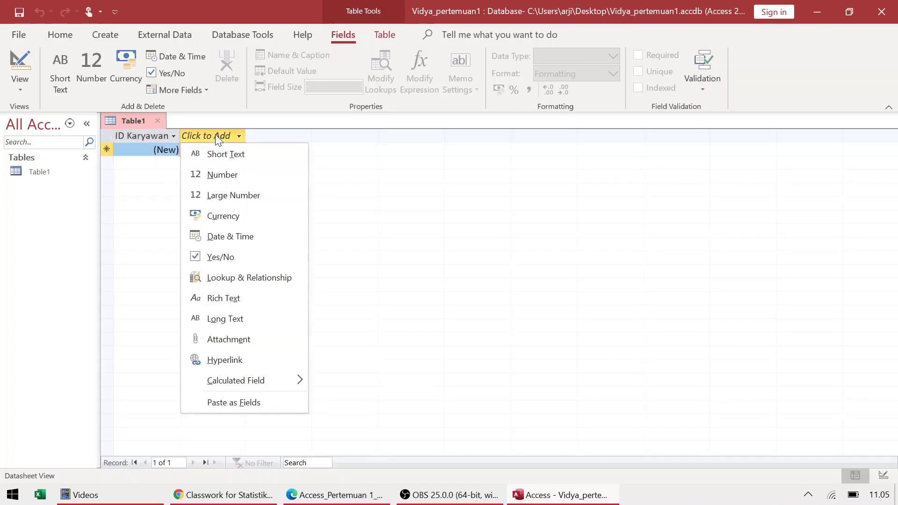
{"action": "key", "text": "alt+Tab"}
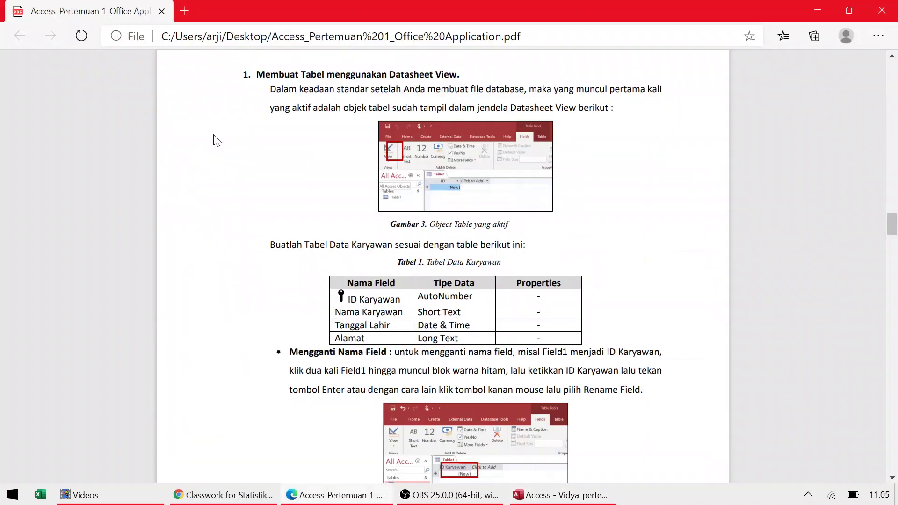
{"action": "key", "text": "alt+Tab"}
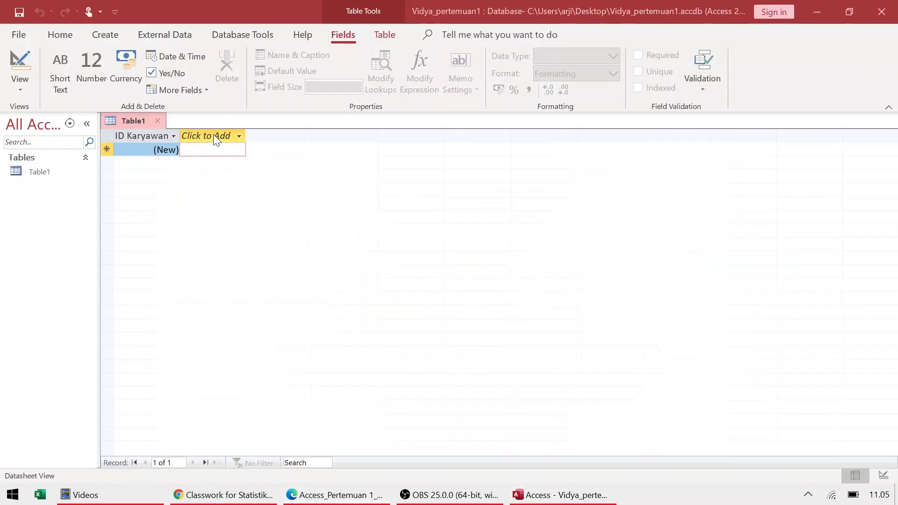
{"action": "left_click", "coordinate": [166, 138]}
{"action": "left_click", "coordinate": [172, 136]}
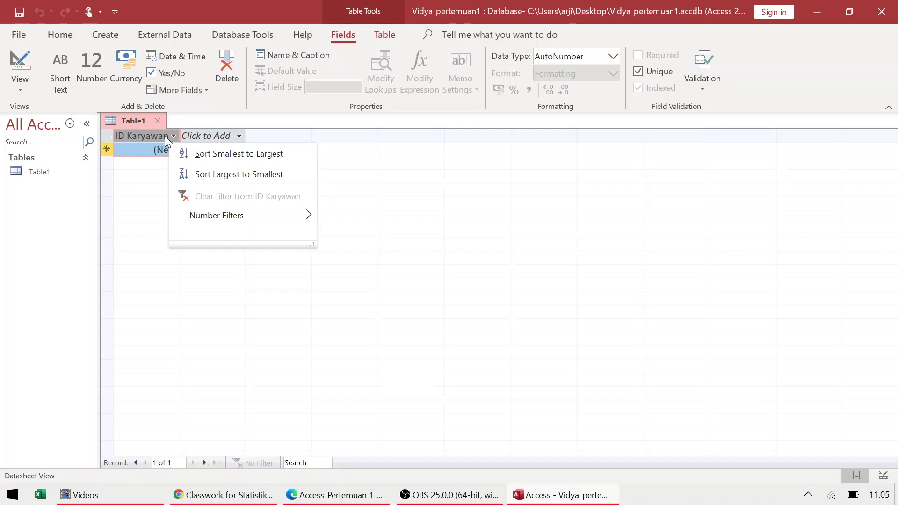
{"action": "left_click", "coordinate": [165, 137]}
{"action": "right_click", "coordinate": [157, 140]}
{"action": "left_click", "coordinate": [190, 417]}
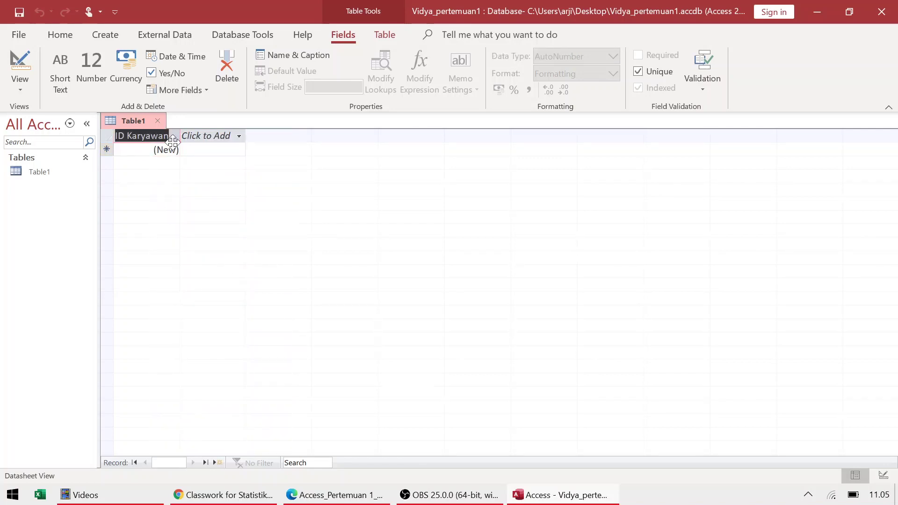
{"action": "key", "text": "Return"}
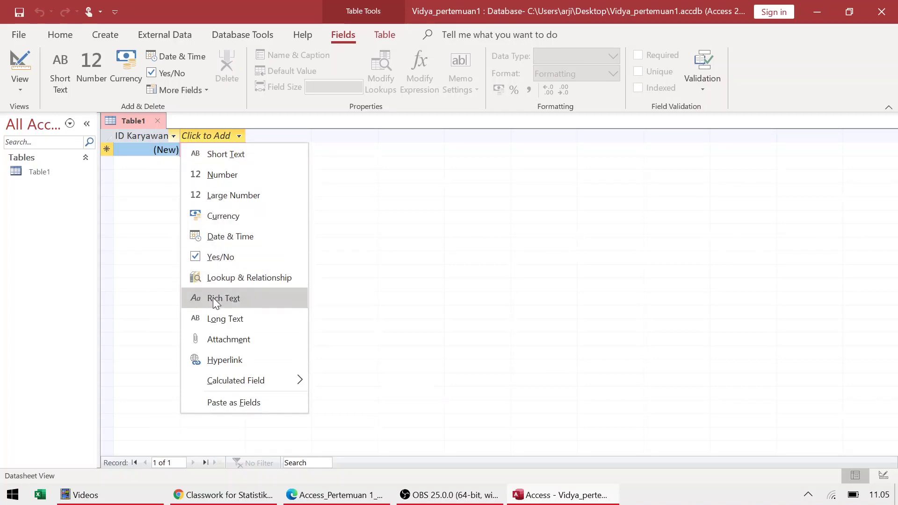
Step: Add a Number field after ID Karyawan and name it Nama Karyawan
{"action": "left_click", "coordinate": [232, 179]}
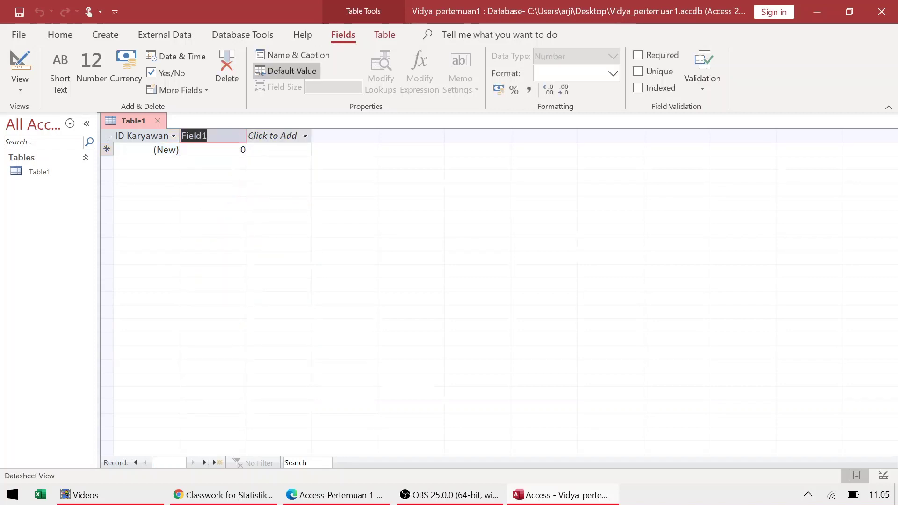
{"action": "key", "text": "alt+Tab"}
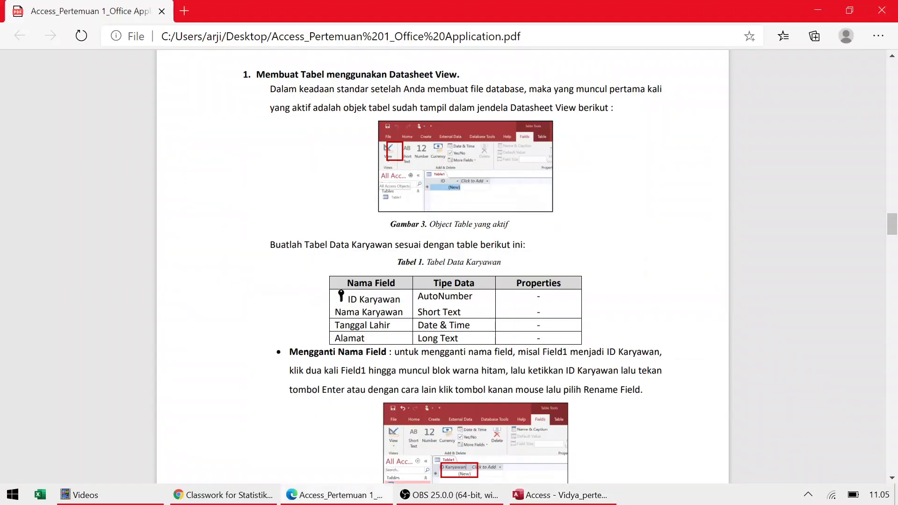
{"action": "key", "text": "alt+Tab"}
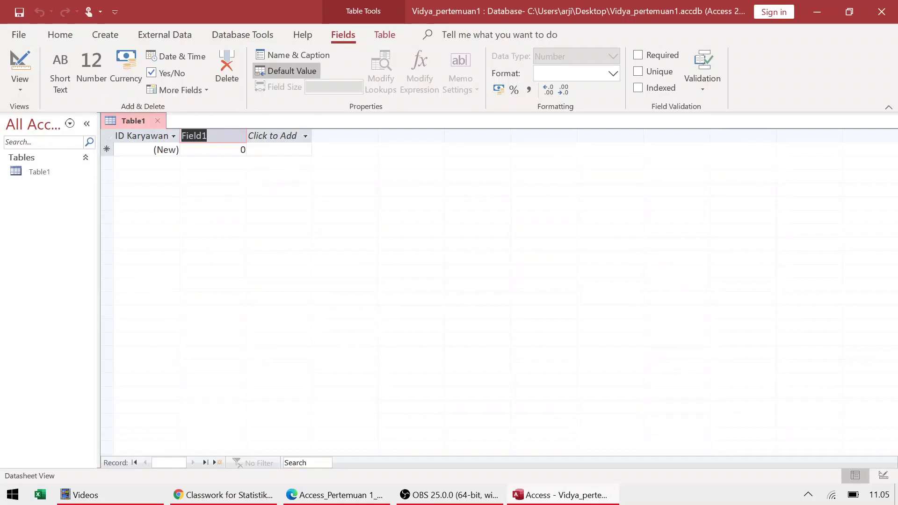
{"action": "type", "text": "Nama A K"}
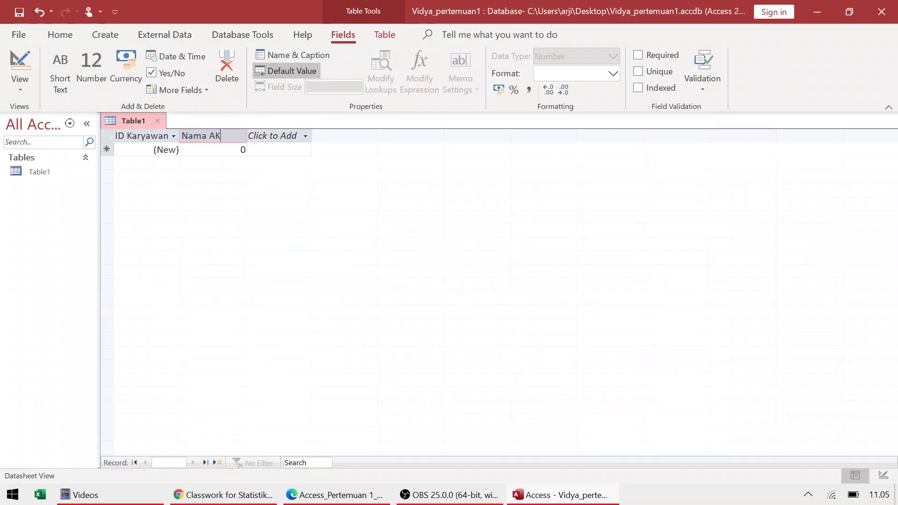
{"action": "type", "text": "aryawan"}
{"action": "key", "text": "Return"}
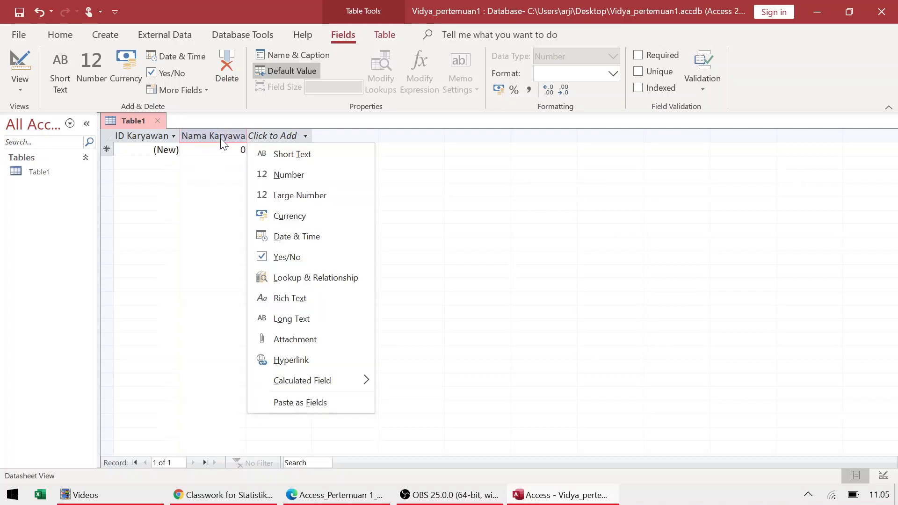
Step: Add a Short Text field named Tgl Lahir and widen the Nama Karyawan column to fit its full heading
{"action": "left_click", "coordinate": [296, 154]}
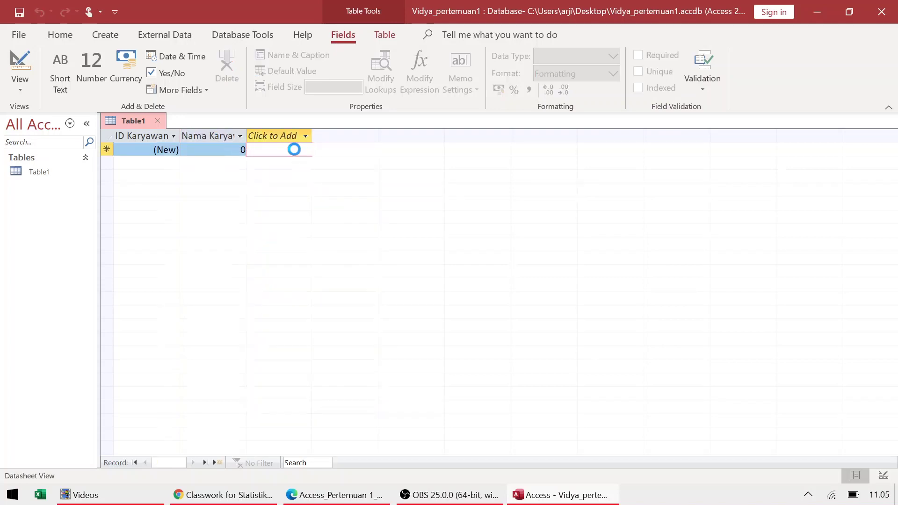
{"action": "key", "text": "alt+Tab"}
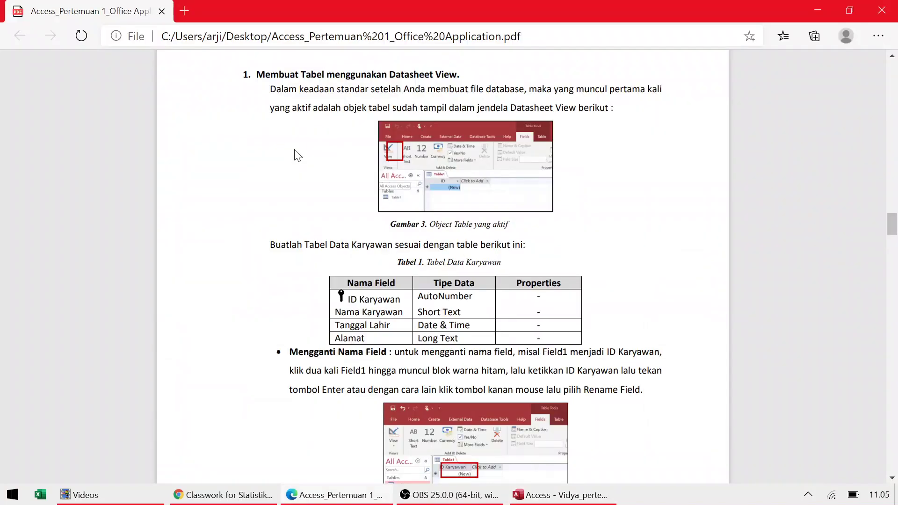
{"action": "key", "text": "alt+Tab"}
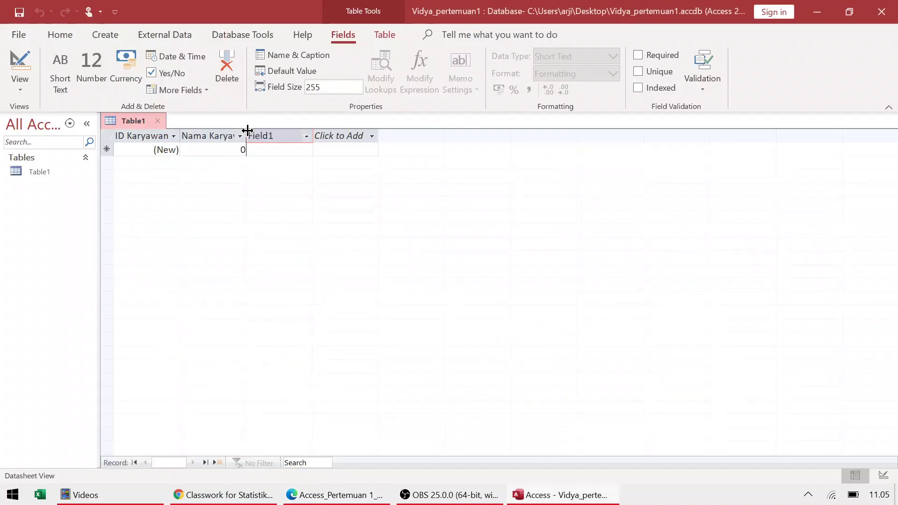
{"action": "left_click_drag", "start_coordinate": [247, 130], "coordinate": [265, 132]}
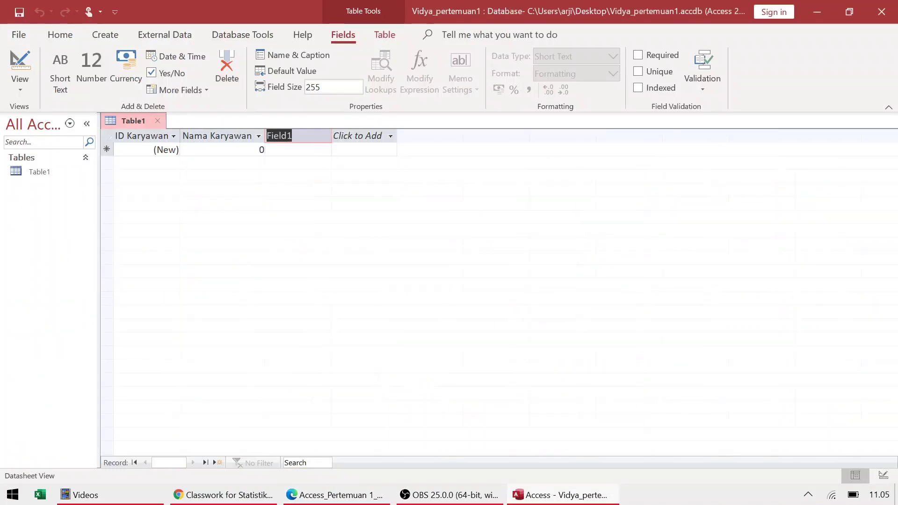
{"action": "type", "text": "Tgl Lahi"}
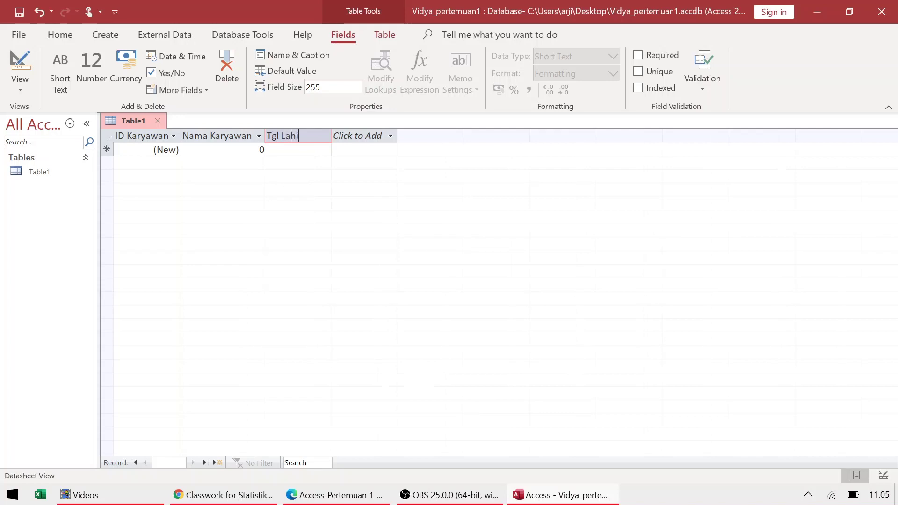
{"action": "type", "text": "r"}
{"action": "key", "text": "Return"}
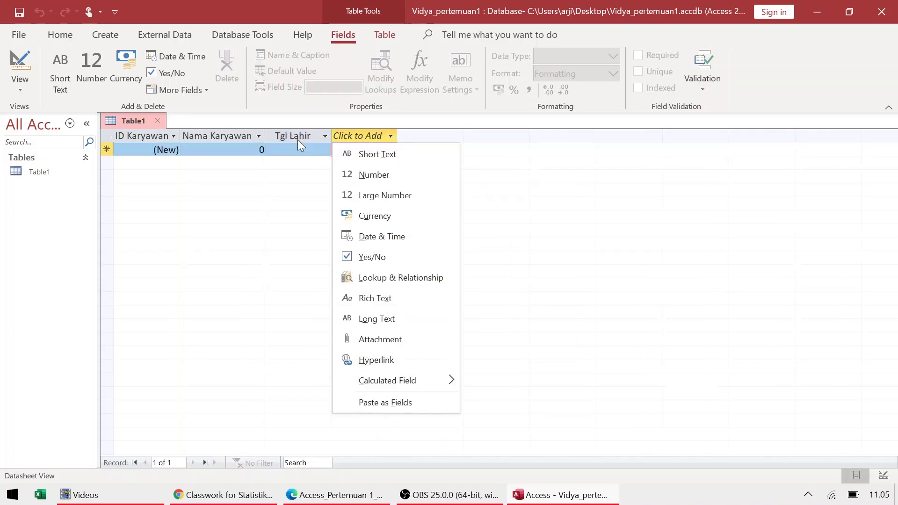
Step: Add a Date & Time field named Alamat, plus a Long Text field after it with its default name
{"action": "left_click", "coordinate": [375, 236]}
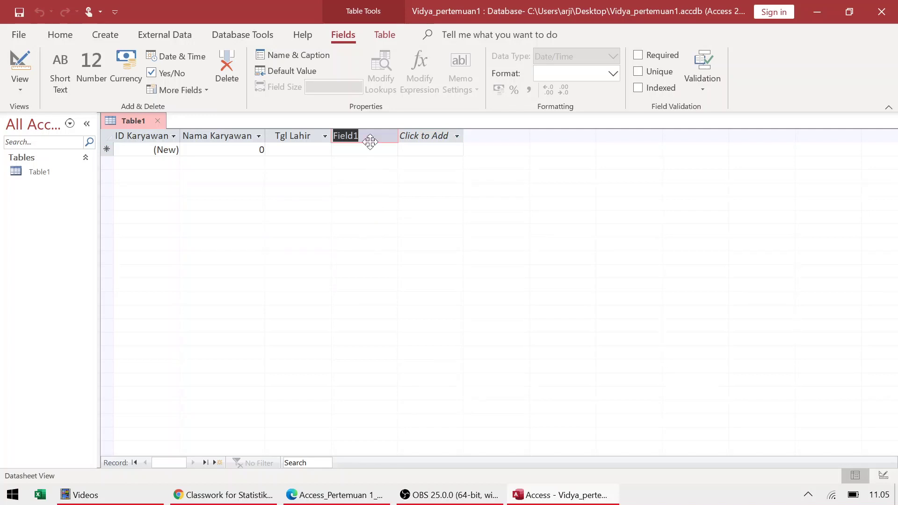
{"action": "type", "text": "Alamat"}
{"action": "key", "text": "Return"}
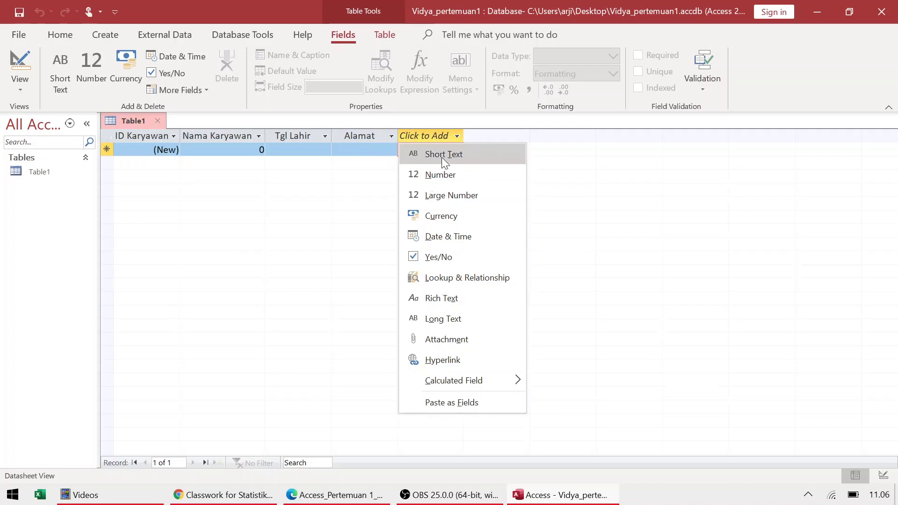
{"action": "left_click", "coordinate": [430, 315]}
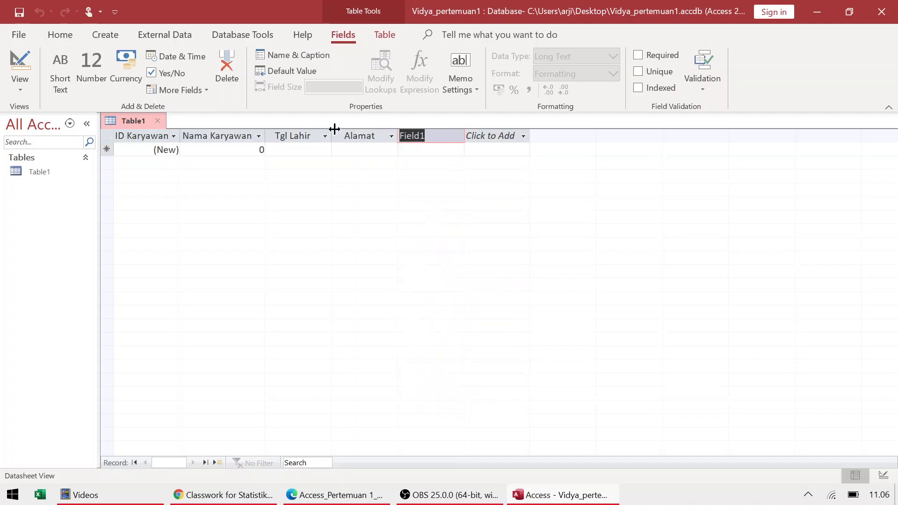
Step: Check the data types assigned to the ID Karyawan, Nama Karyawan, Tgl Lahir and Alamat fields
{"action": "left_click", "coordinate": [167, 138]}
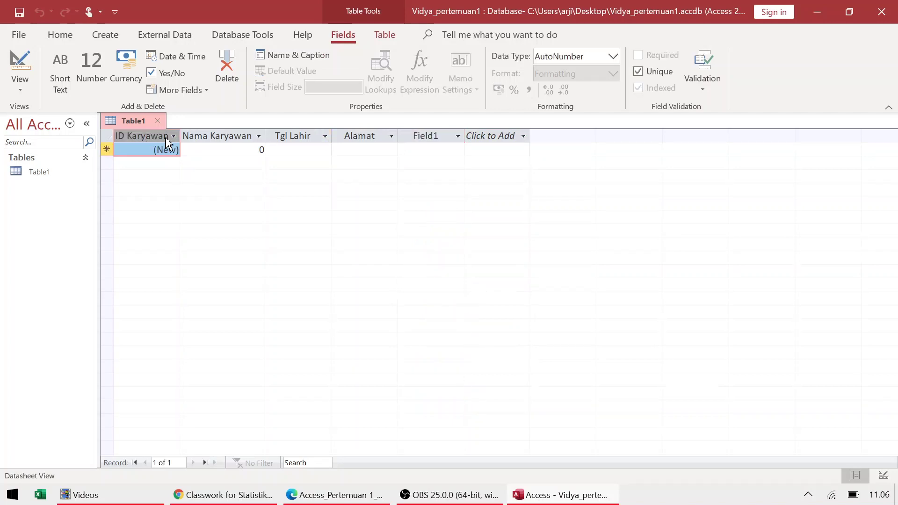
{"action": "left_click", "coordinate": [236, 136]}
{"action": "left_click", "coordinate": [281, 136]}
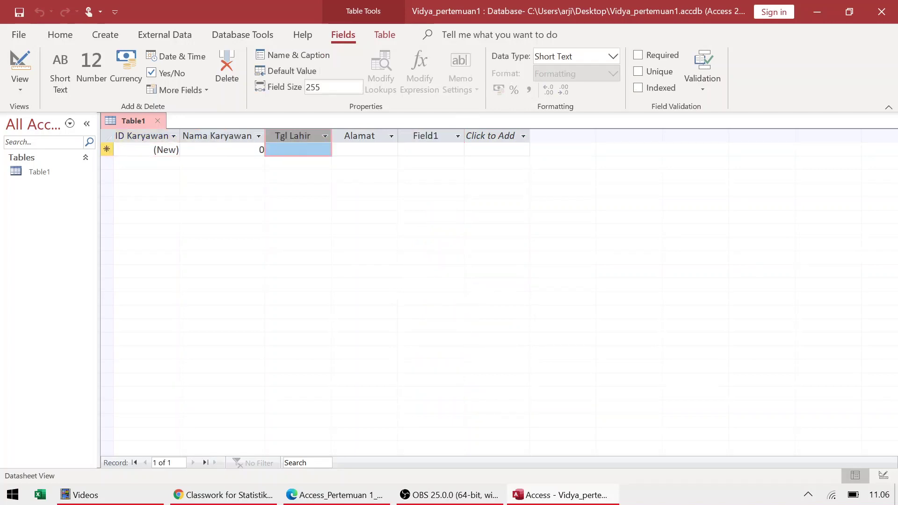
{"action": "left_click", "coordinate": [361, 134]}
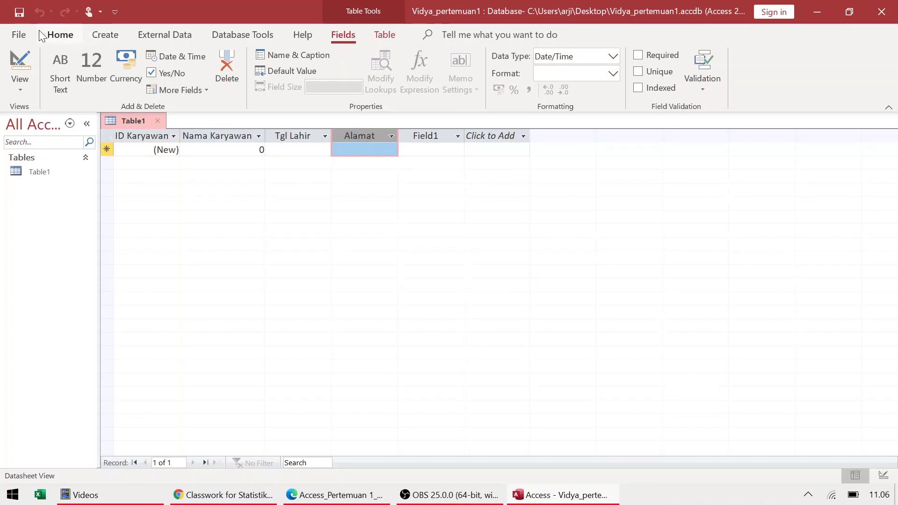
Step: Save the new table under the name Tabel Karyawan
{"action": "left_click", "coordinate": [20, 12]}
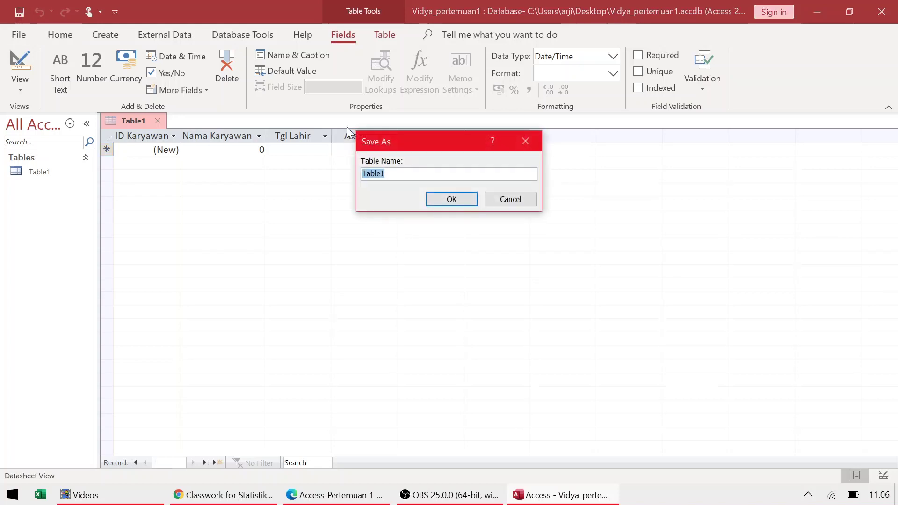
{"action": "type", "text": "Tab"}
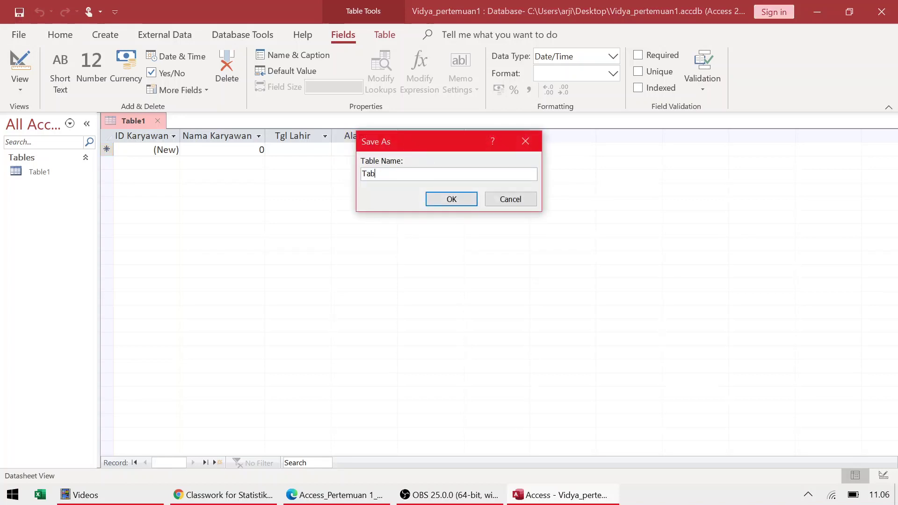
{"action": "type", "text": "el Karyawan"}
{"action": "key", "text": "Return"}
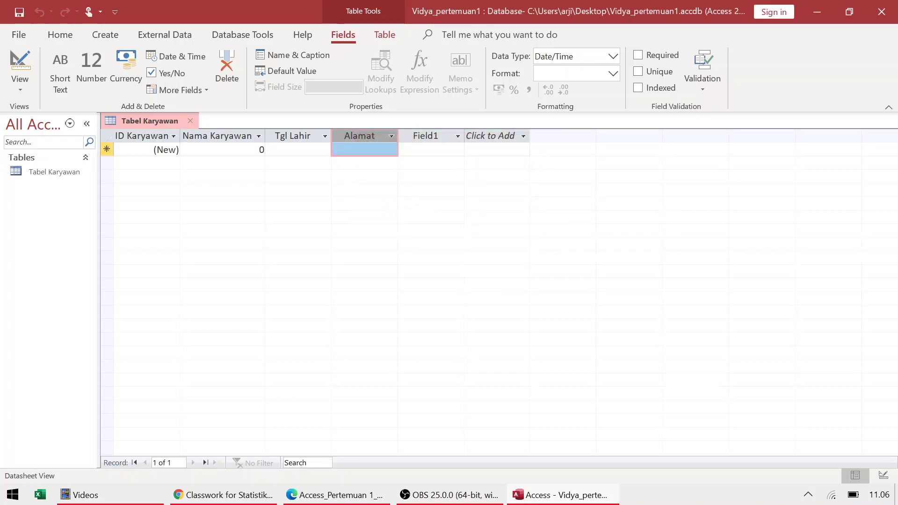
Step: Open Tabel Karyawan in Design View and examine its fields, data types and which field carries the primary key
{"action": "left_click", "coordinate": [20, 83]}
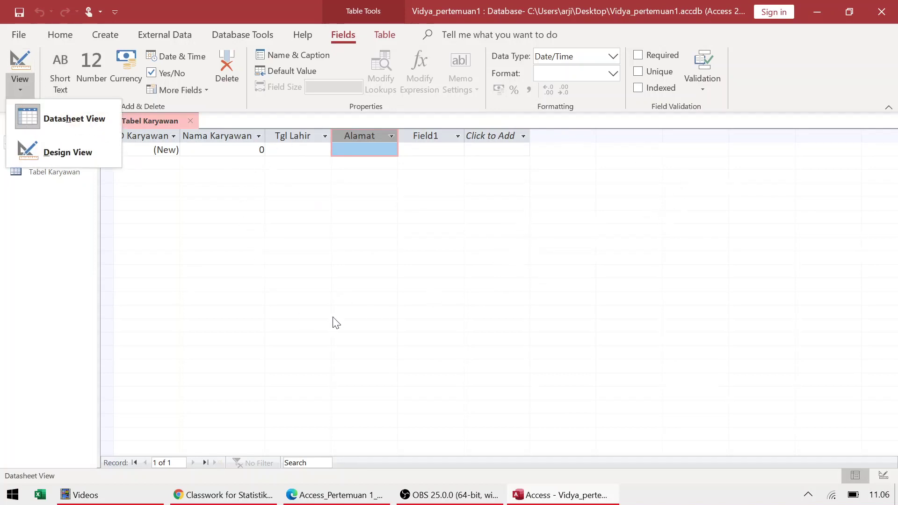
{"action": "left_click", "coordinate": [88, 148]}
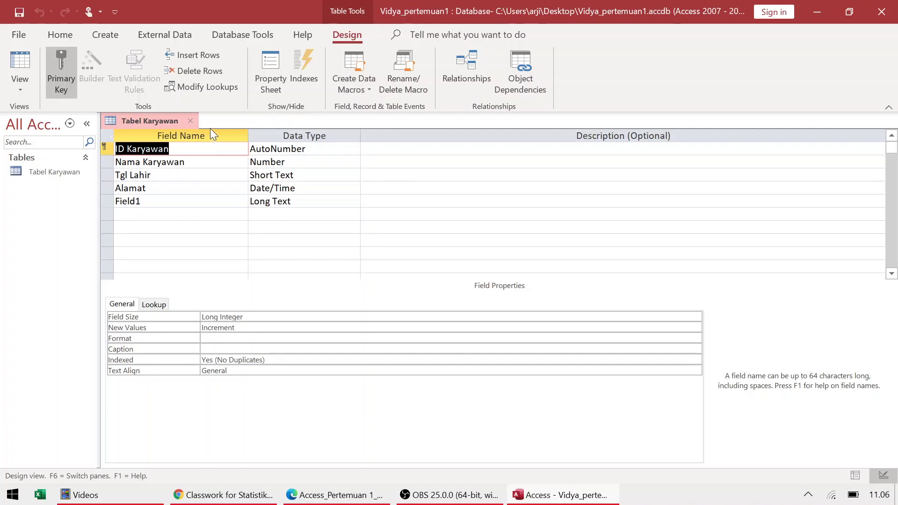
{"action": "key", "text": "Down"}
{"action": "key", "text": "Down"}
{"action": "key", "text": "Down"}
{"action": "left_click", "coordinate": [320, 149]}
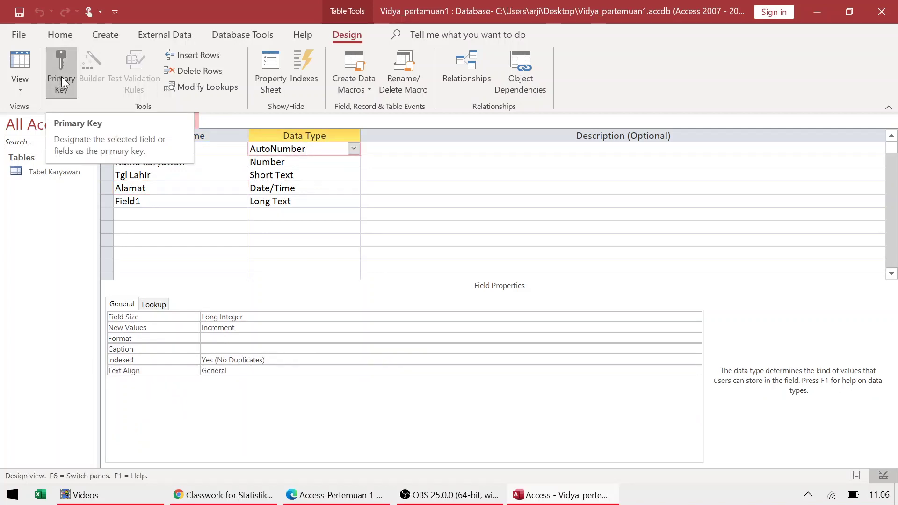
{"action": "left_click", "coordinate": [165, 175]}
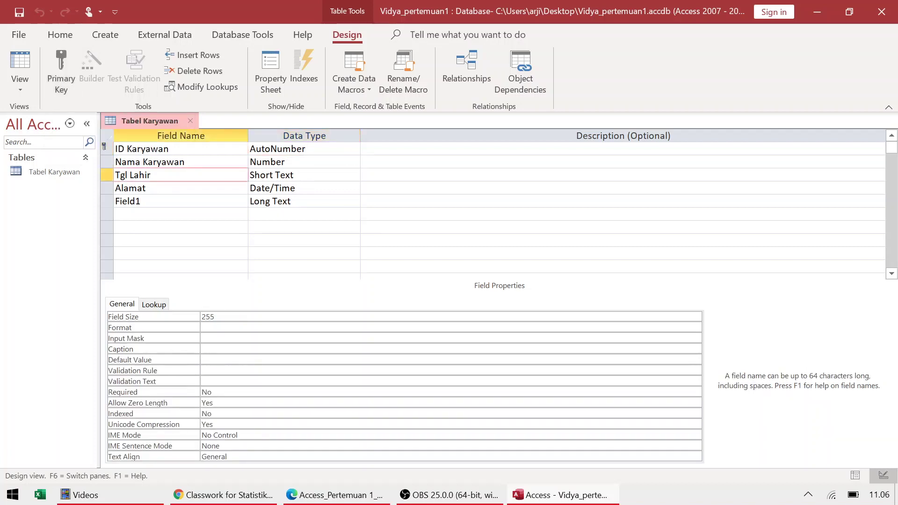
{"action": "left_click", "coordinate": [105, 148]}
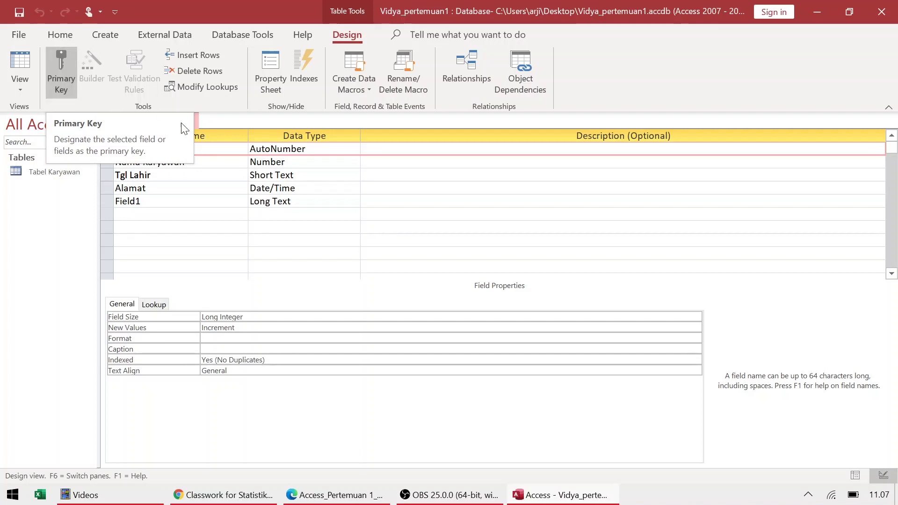
{"action": "left_click", "coordinate": [185, 162]}
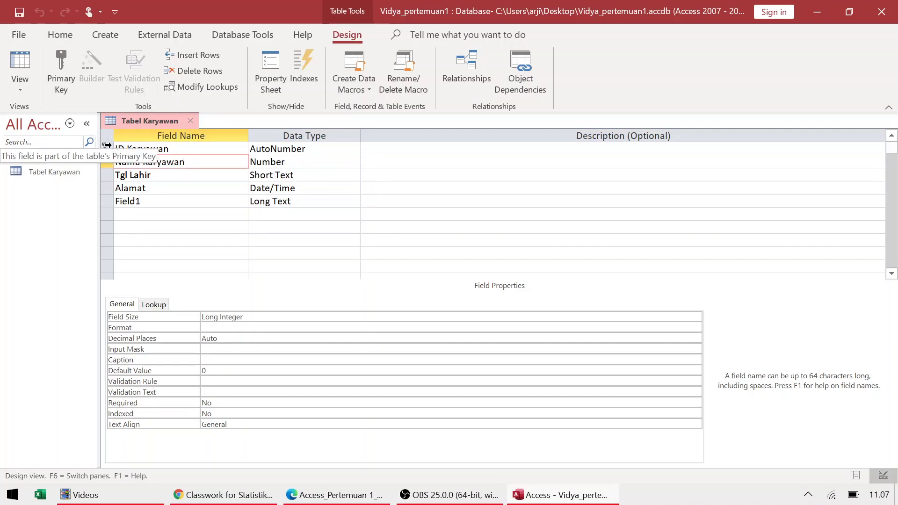
{"action": "left_click", "coordinate": [186, 147]}
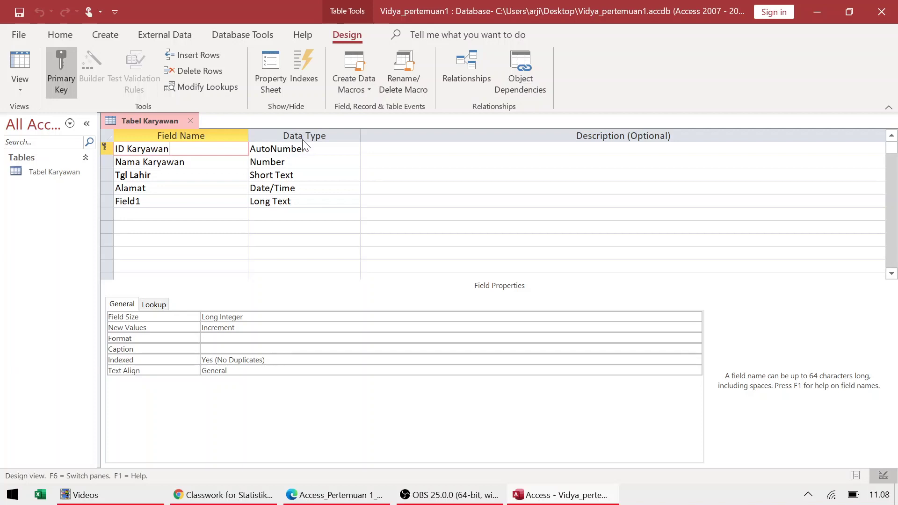
Step: Delete the unused Field1 row from the table design
{"action": "left_click", "coordinate": [142, 201]}
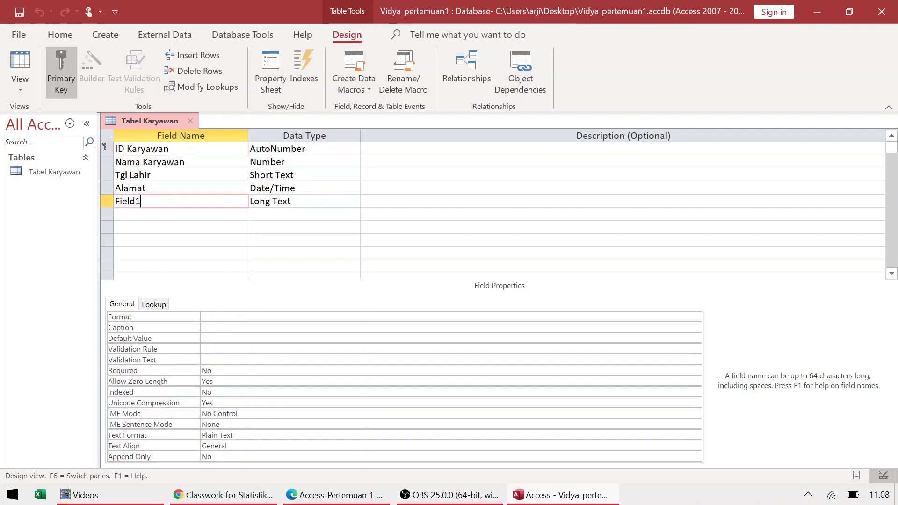
{"action": "left_click", "coordinate": [108, 201]}
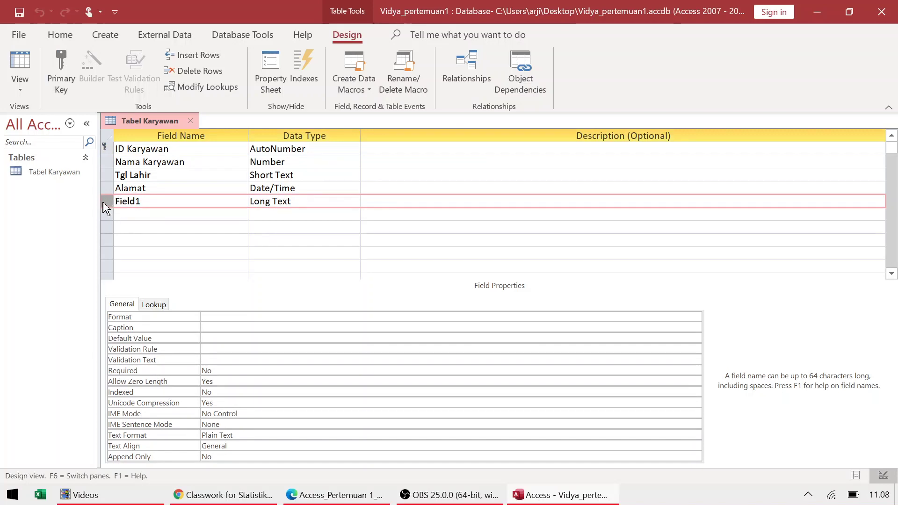
{"action": "right_click", "coordinate": [103, 203]}
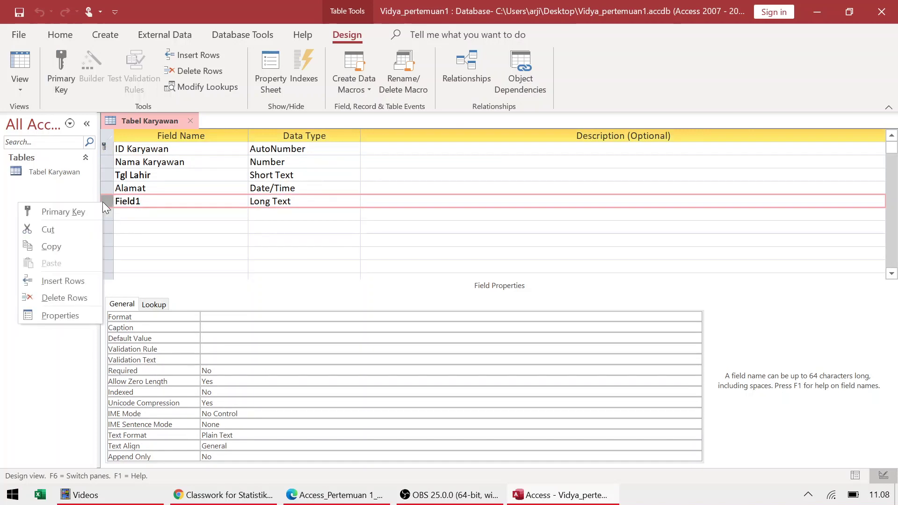
{"action": "left_click", "coordinate": [84, 296]}
{"action": "left_click", "coordinate": [146, 188]}
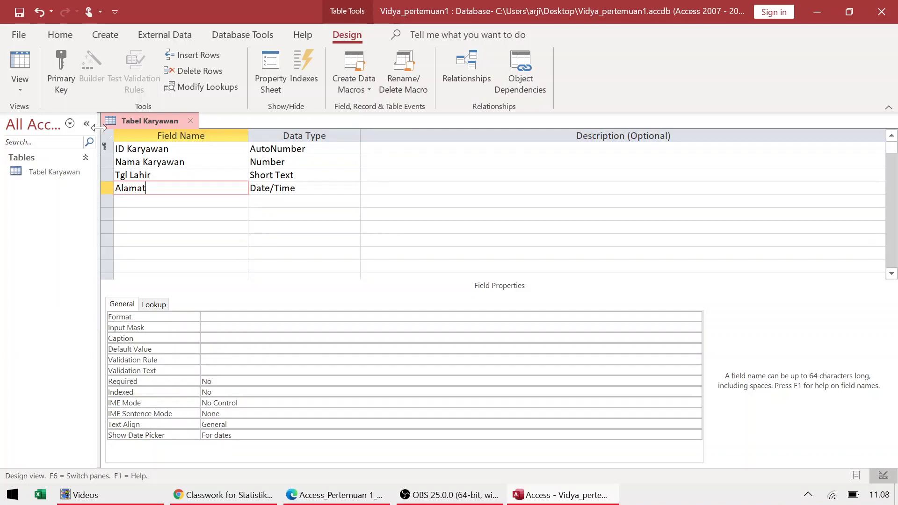
Step: Switch Tabel Karyawan to Datasheet View, saving the design changes
{"action": "left_click", "coordinate": [21, 88]}
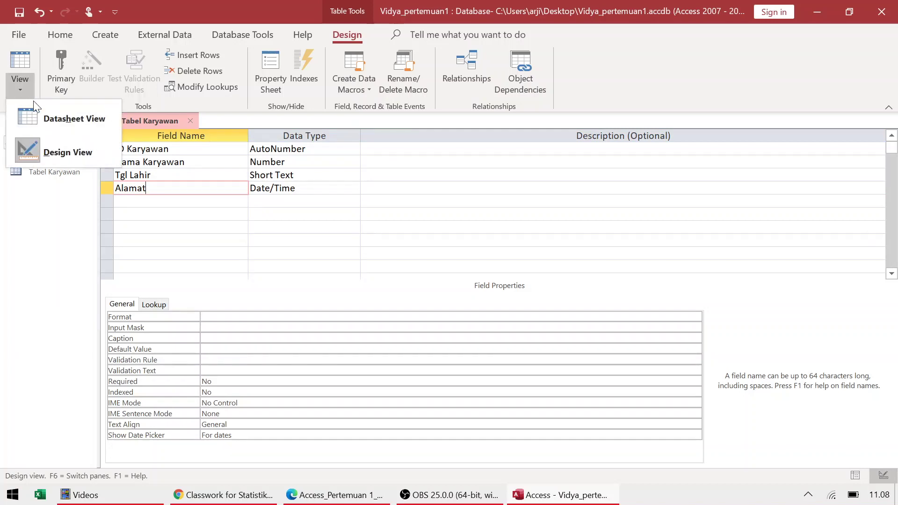
{"action": "left_click", "coordinate": [50, 118]}
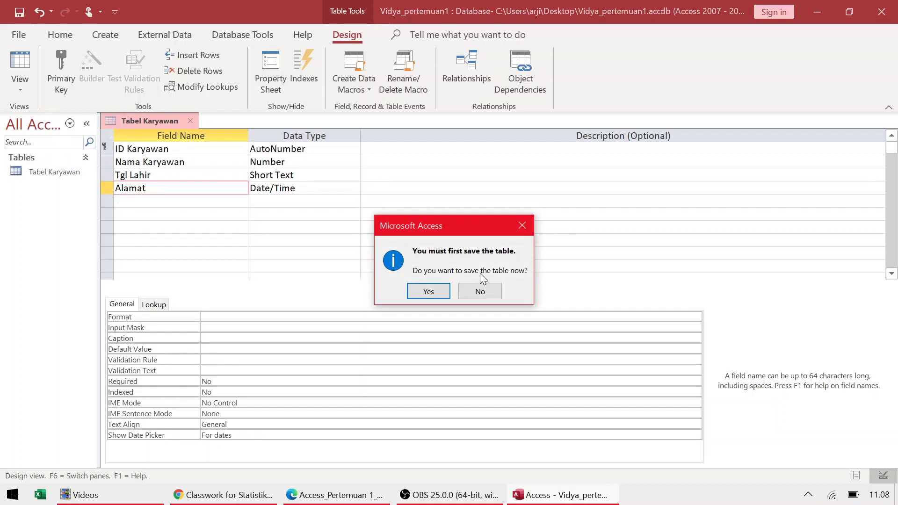
{"action": "left_click", "coordinate": [428, 292]}
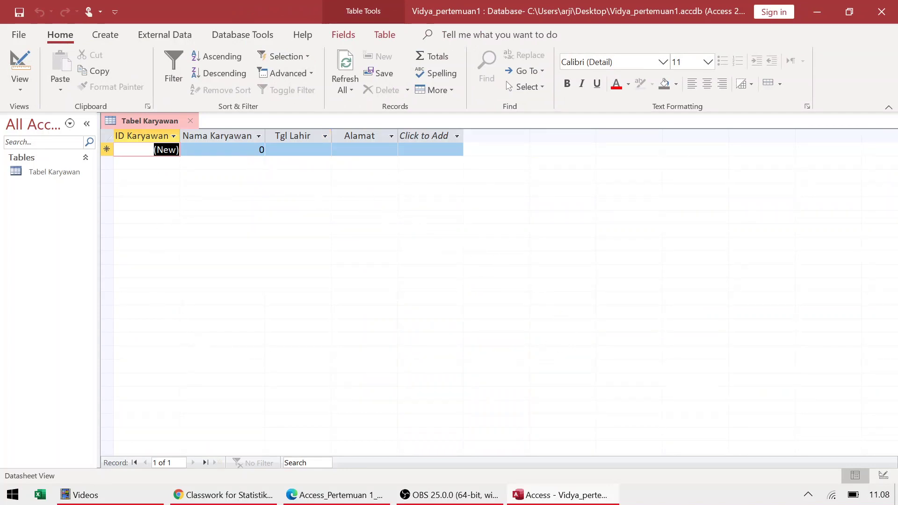
Step: Return to Design View and enter the description "Tanggal Lahir karyawan" for the Tgl Lahir field
{"action": "left_click", "coordinate": [20, 86]}
{"action": "left_click", "coordinate": [18, 149]}
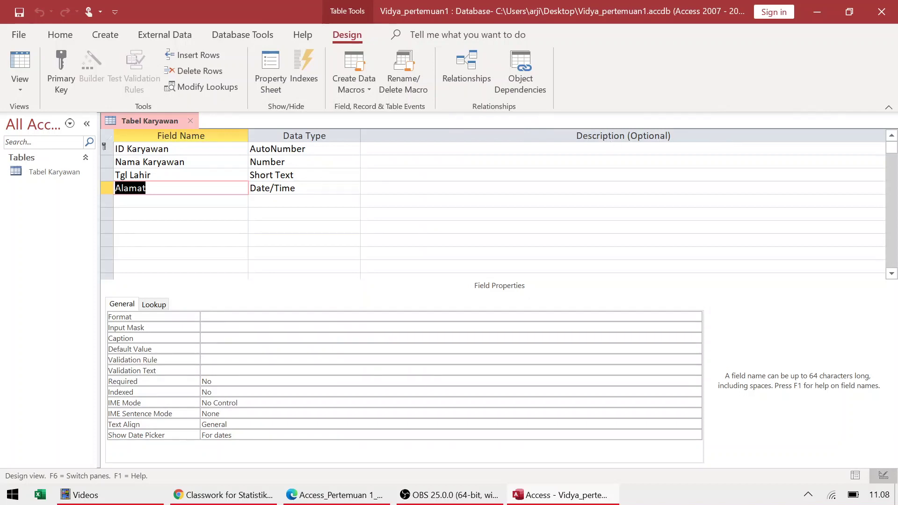
{"action": "left_click", "coordinate": [449, 149]}
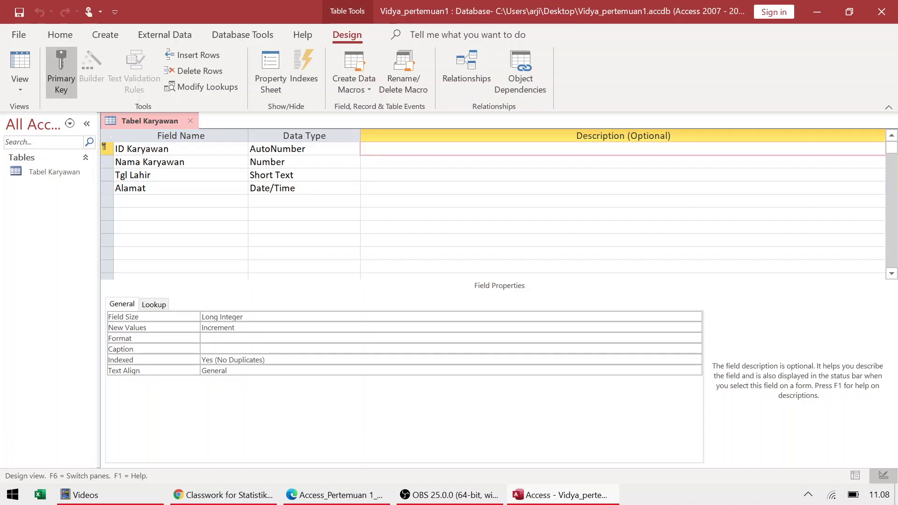
{"action": "left_click", "coordinate": [362, 175]}
{"action": "type", "text": "Tanggal "}
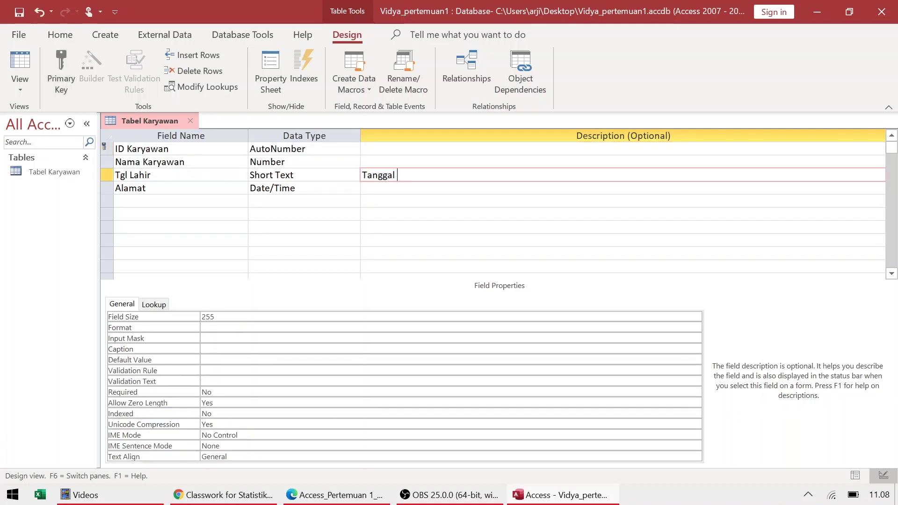
{"action": "type", "text": "Lahir ka"}
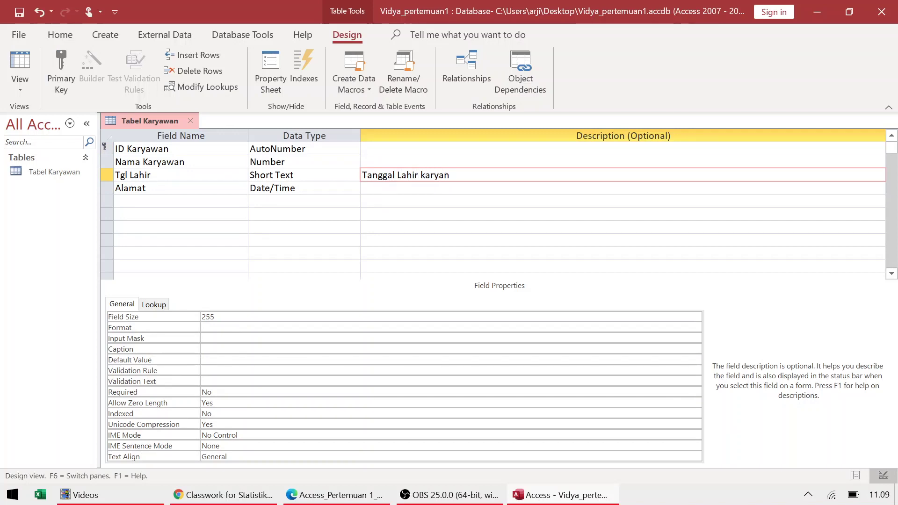
{"action": "type", "text": "ryawan"}
Step: Enter the description "Alamat Karyawan" for the Alamat field
{"action": "left_click", "coordinate": [374, 188]}
{"action": "type", "text": "Ala"}
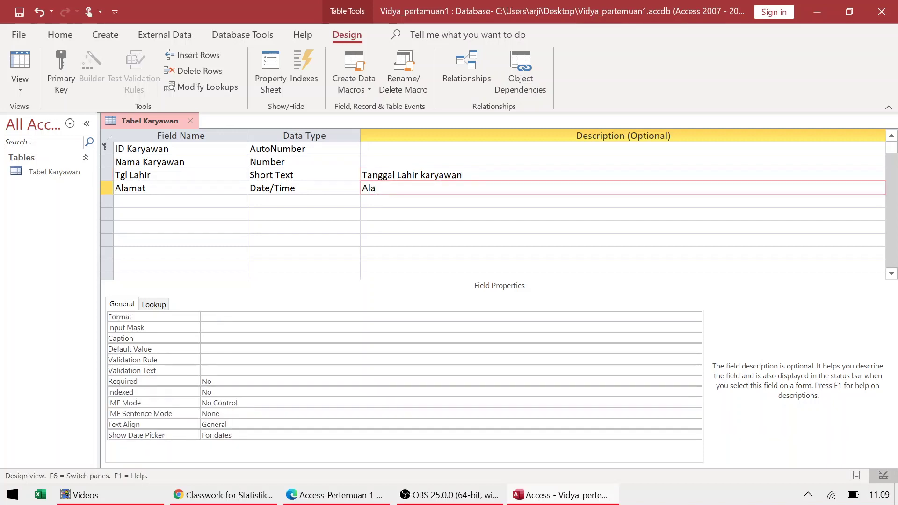
{"action": "type", "text": "mat KAryawan"}
{"action": "left_click", "coordinate": [406, 188]}
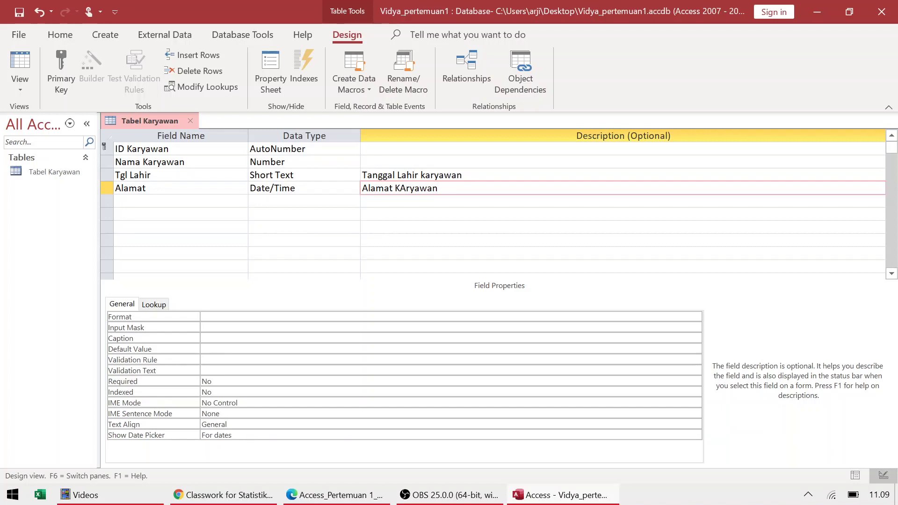
{"action": "key", "text": "BackSpace"}
{"action": "type", "text": "a"}
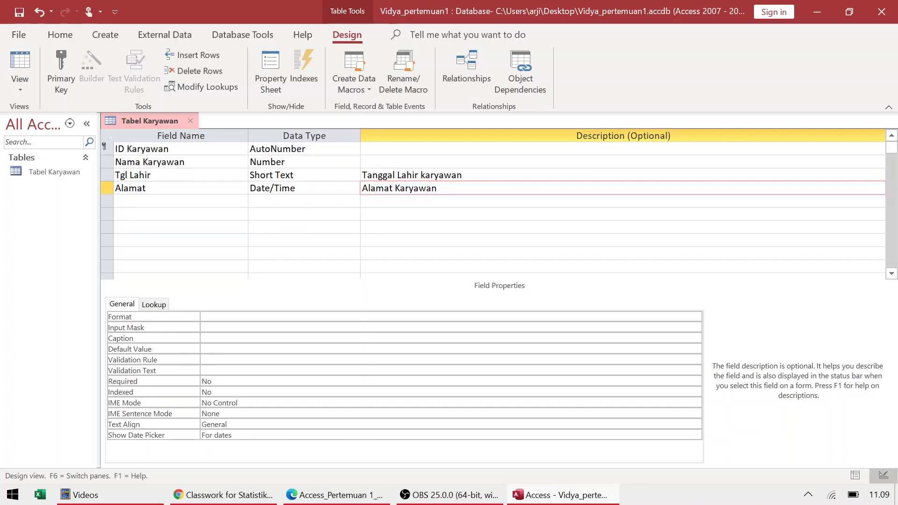
Step: Change the data type of Tgl Lahir to Date/Time and of Alamat to Long Text
{"action": "left_click", "coordinate": [330, 187]}
{"action": "left_click", "coordinate": [330, 175]}
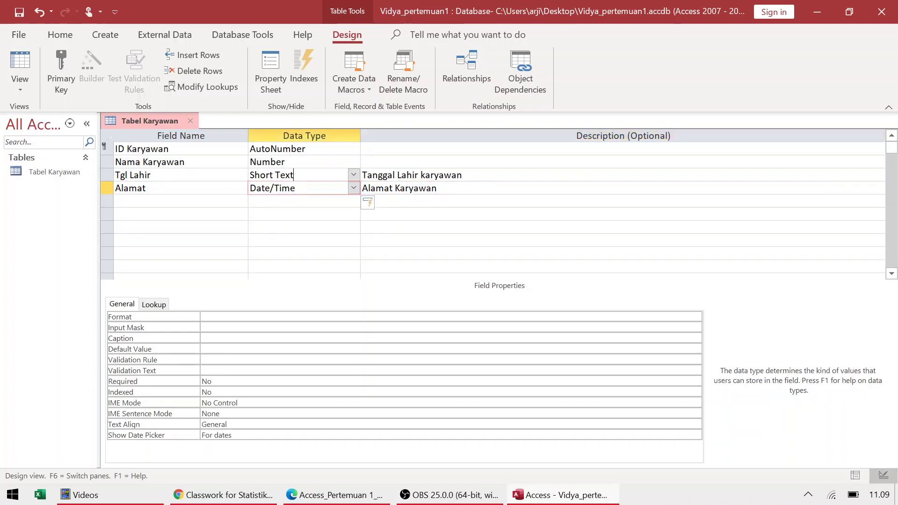
{"action": "left_click", "coordinate": [353, 175]}
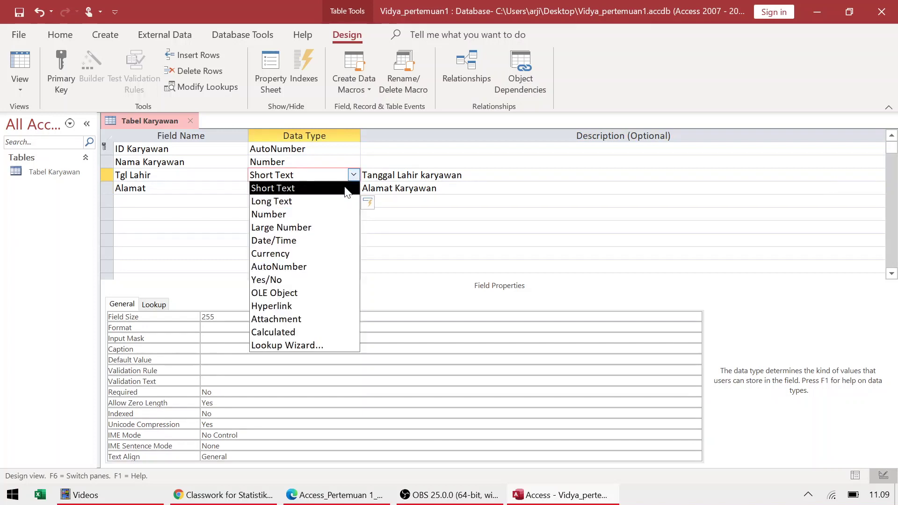
{"action": "left_click", "coordinate": [326, 241]}
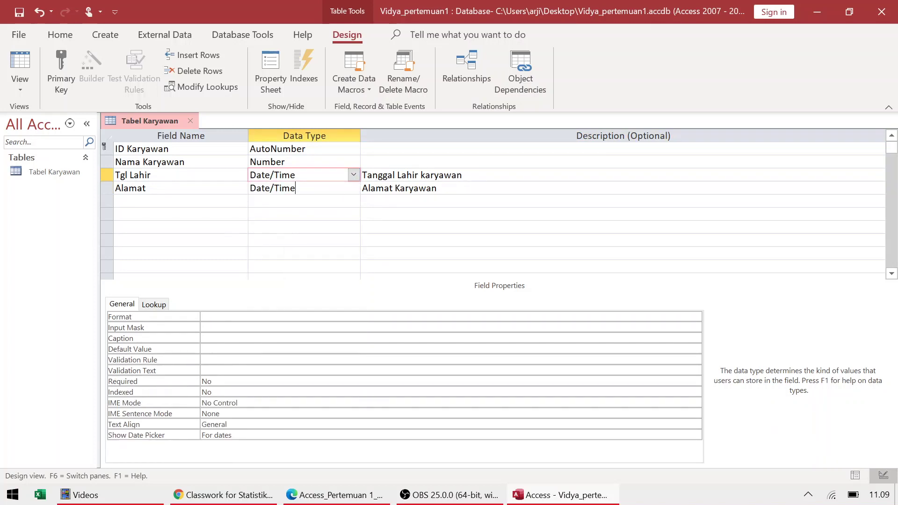
{"action": "left_click", "coordinate": [355, 185]}
{"action": "left_click", "coordinate": [354, 186]}
{"action": "left_click", "coordinate": [342, 215]}
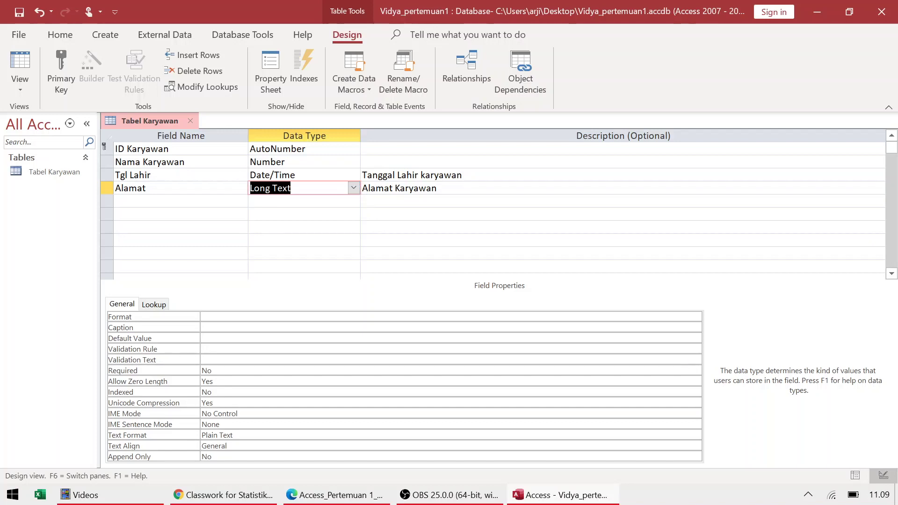
Step: Switch to the PDF module in Edge and read the field specification and the Mengisi Data Tabel section with its sample employee records
{"action": "left_click", "coordinate": [285, 162]}
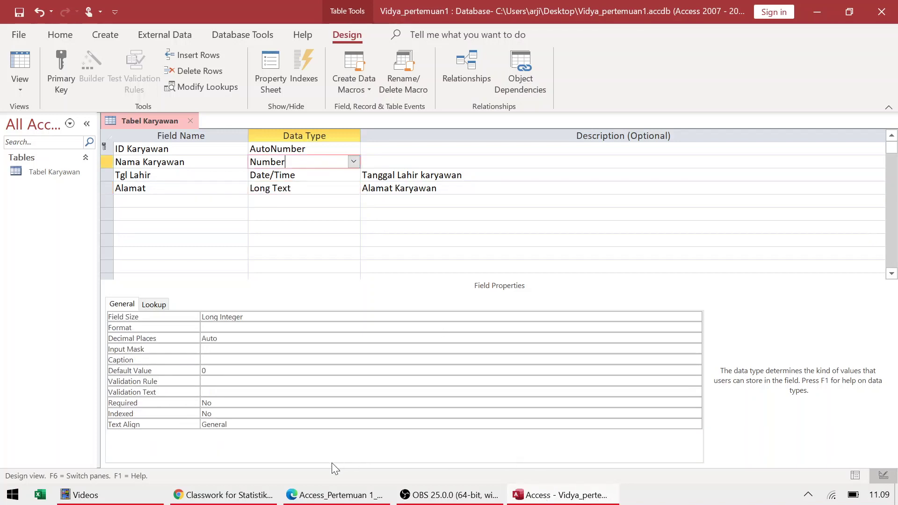
{"action": "left_click", "coordinate": [335, 496]}
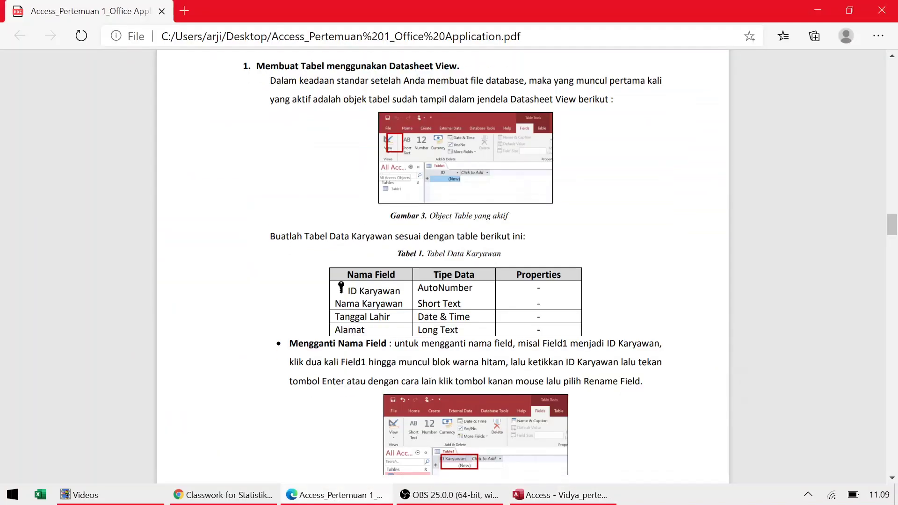
{"action": "scroll", "coordinate": [442, 267], "scroll_direction": "down", "scroll_amount": 4}
{"action": "scroll", "coordinate": [442, 267], "scroll_direction": "down", "scroll_amount": 7}
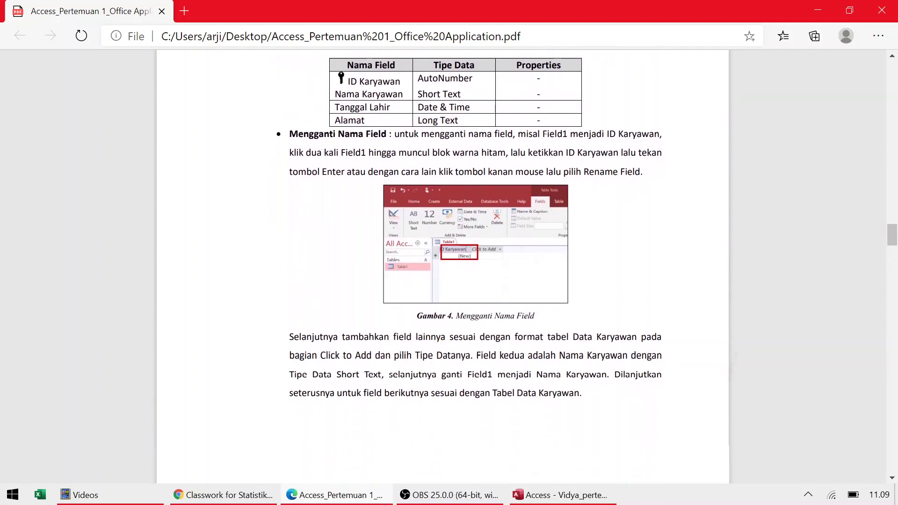
{"action": "scroll", "coordinate": [442, 266], "scroll_direction": "down", "scroll_amount": 5}
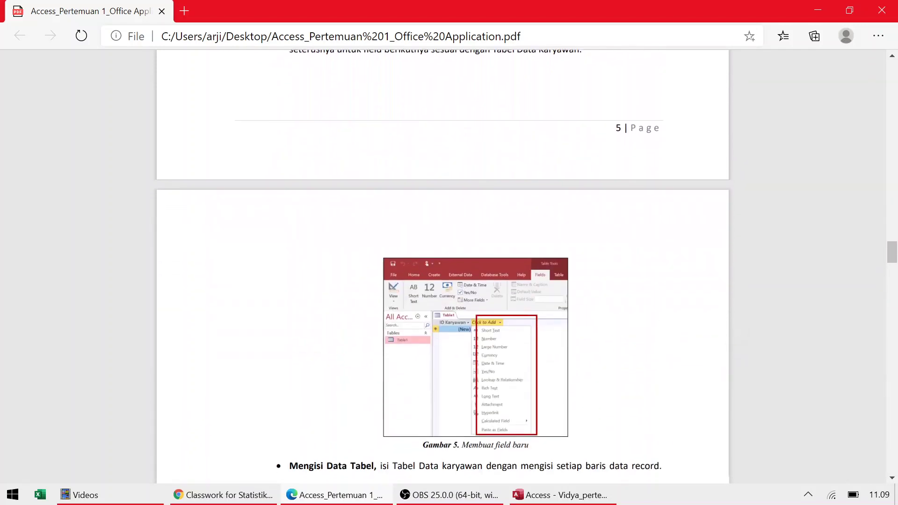
{"action": "scroll", "coordinate": [442, 267], "scroll_direction": "down", "scroll_amount": 1}
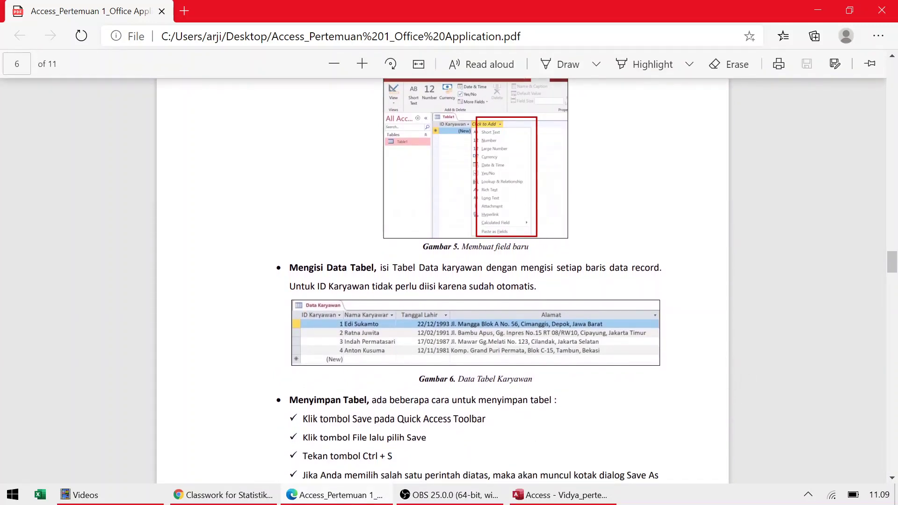
Step: Switch back to Access, save the table and open Tabel Karyawan in Datasheet View
{"action": "key", "text": "alt+Tab"}
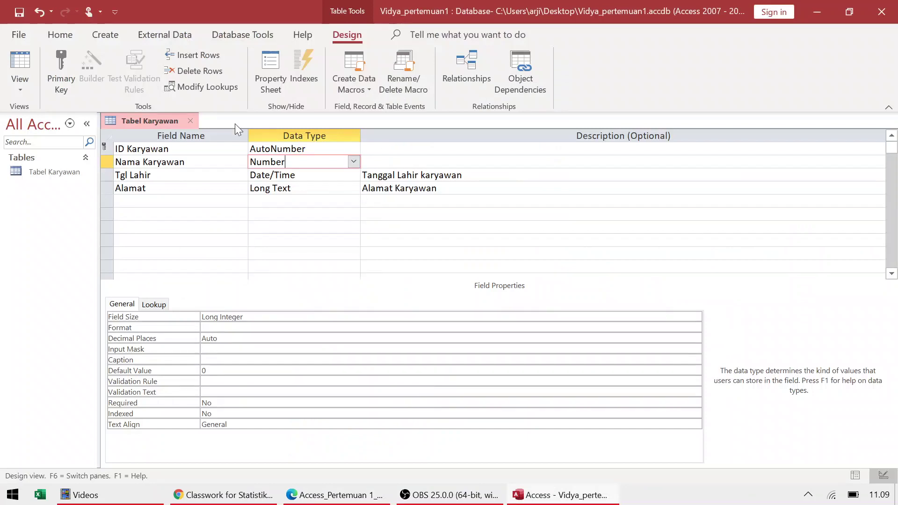
{"action": "left_click", "coordinate": [21, 88]}
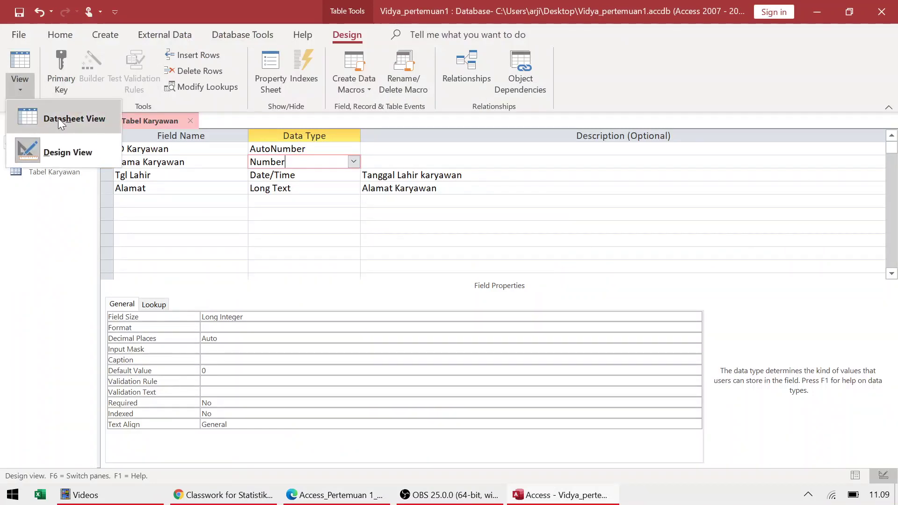
{"action": "left_click", "coordinate": [58, 118]}
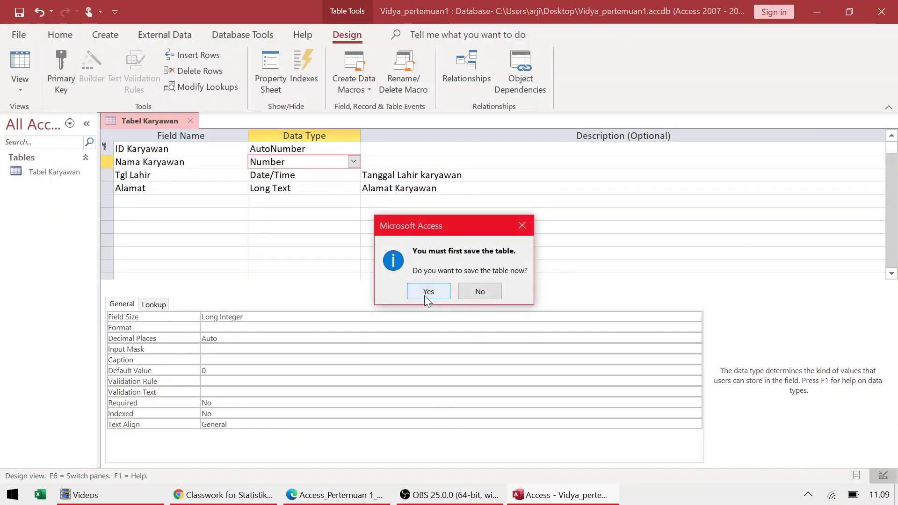
{"action": "left_click", "coordinate": [428, 292]}
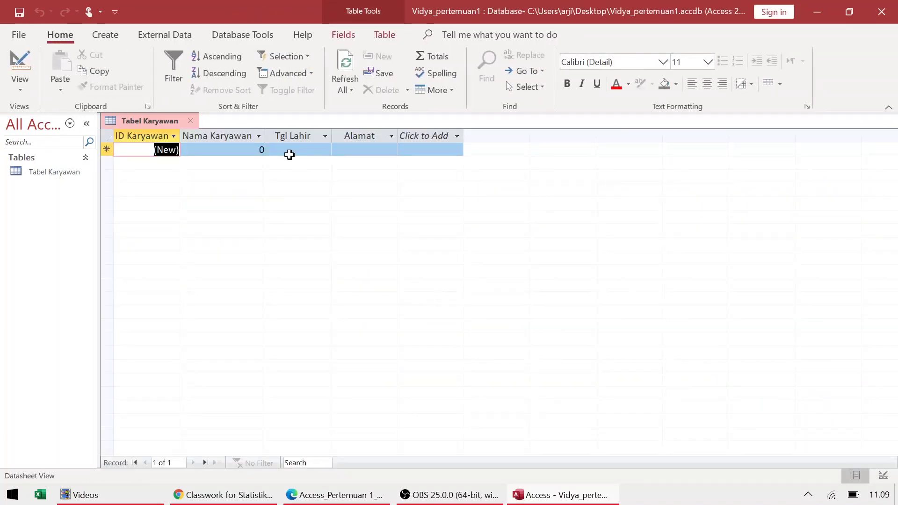
Step: Try to enter the first sample employee's full name from the PDF module in the Nama Karyawan field
{"action": "key", "text": "alt+Tab"}
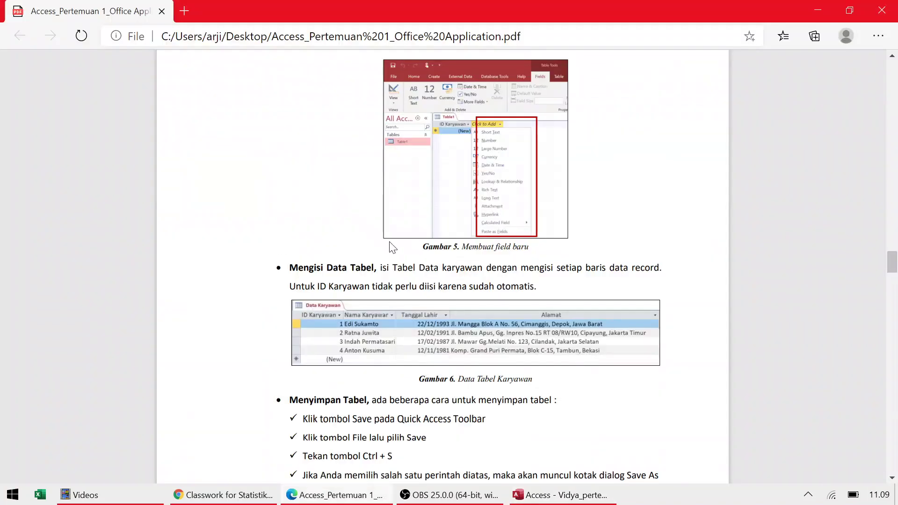
{"action": "key", "text": "alt+Tab"}
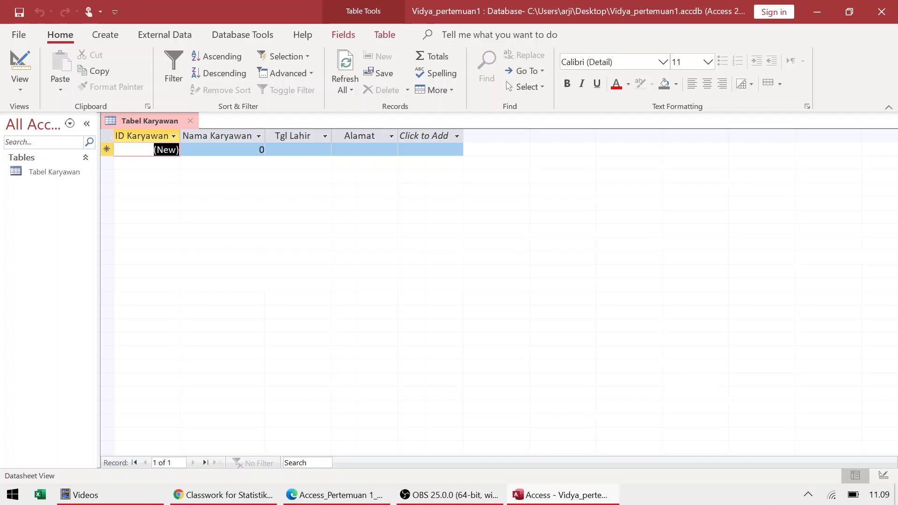
{"action": "key", "text": "alt+Tab"}
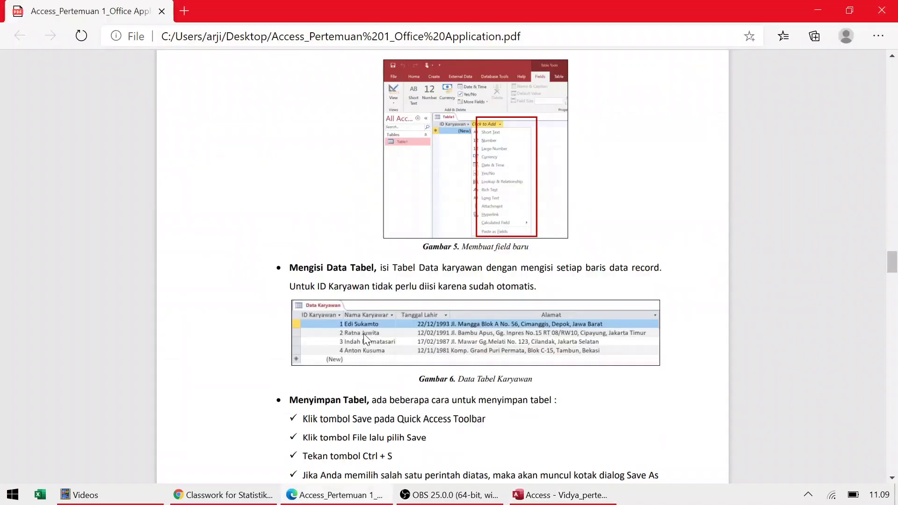
{"action": "key", "text": "alt+Tab"}
{"action": "type", "text": "Edi"}
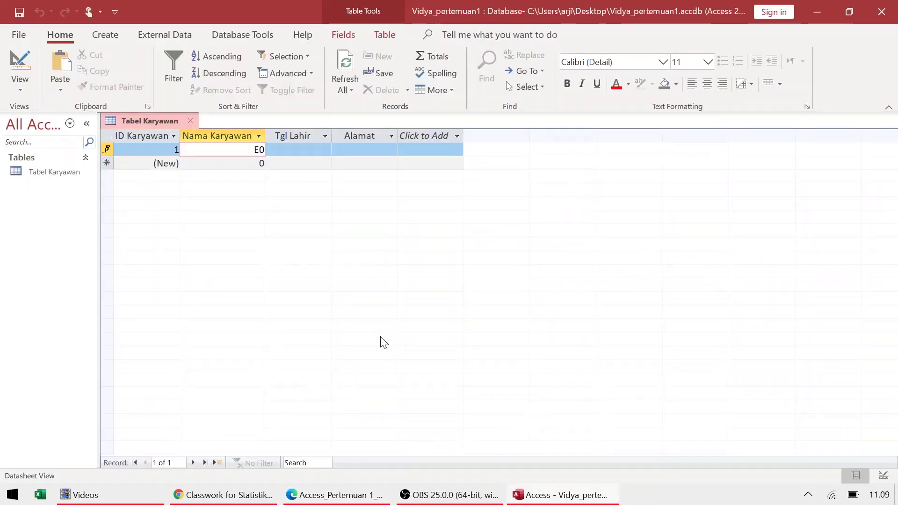
{"action": "type", "text": " Sukamto"}
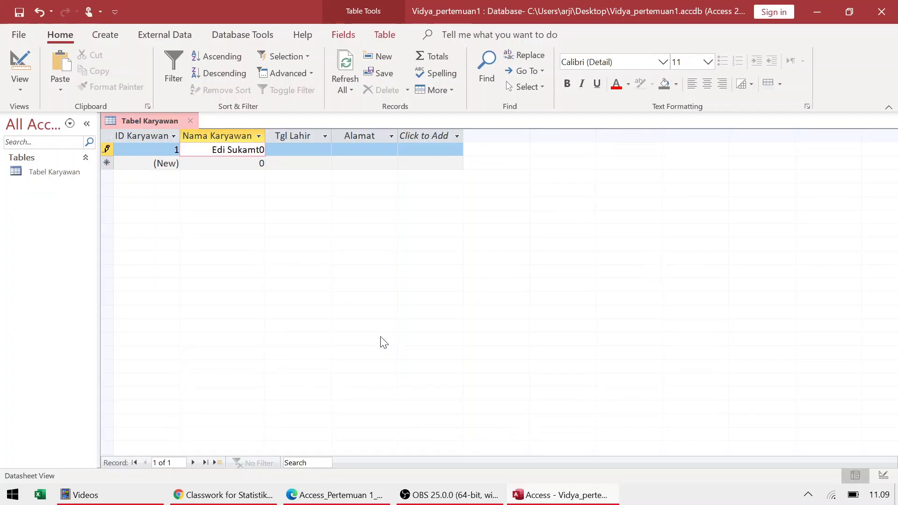
{"action": "key", "text": "Return"}
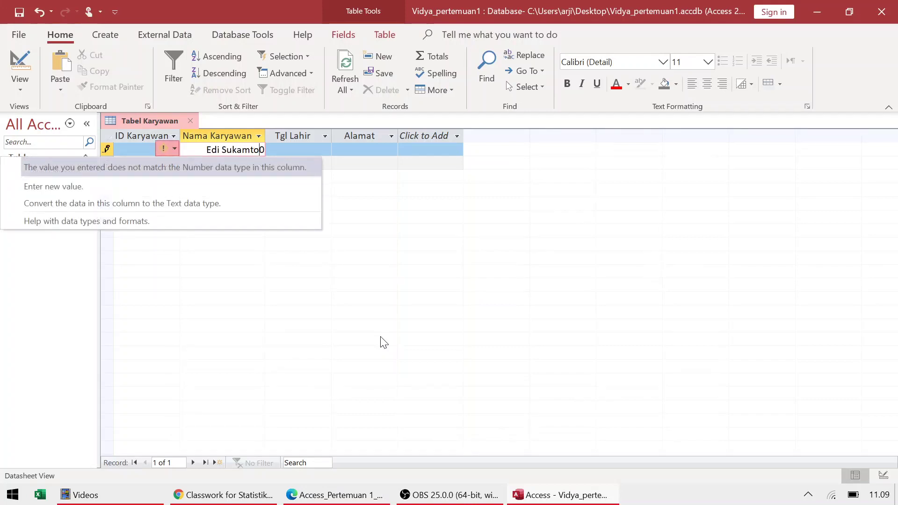
Step: Go through the data type error options for Nama Karyawan and choose to enter a new value
{"action": "key", "text": "Up"}
{"action": "key", "text": "Up"}
{"action": "key", "text": "Up"}
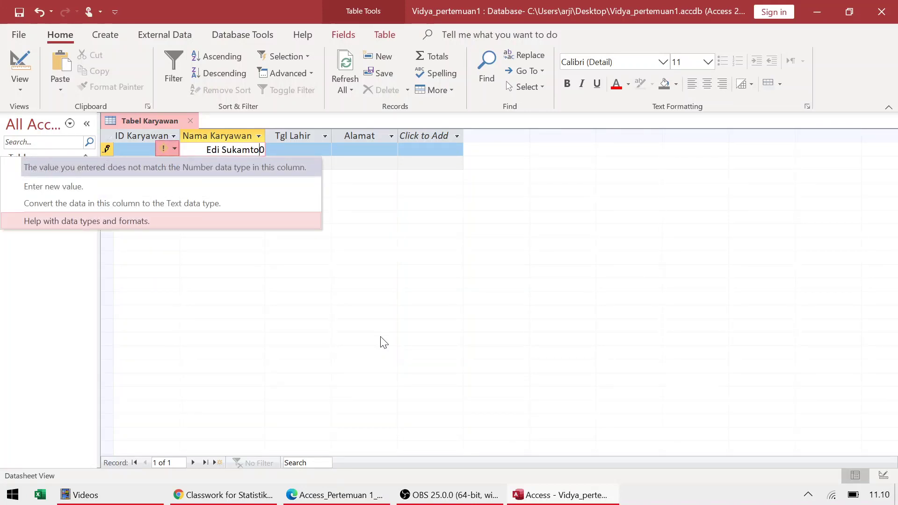
{"action": "key", "text": "Down"}
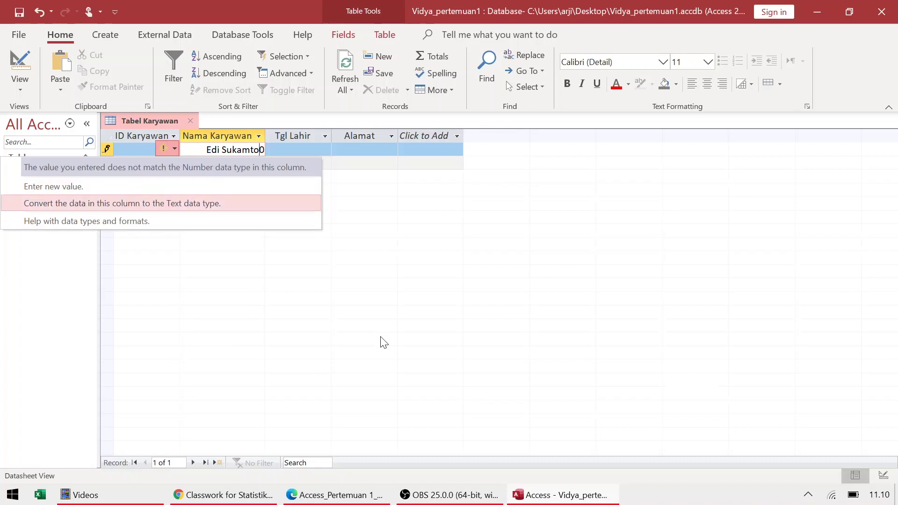
{"action": "key", "text": "Up"}
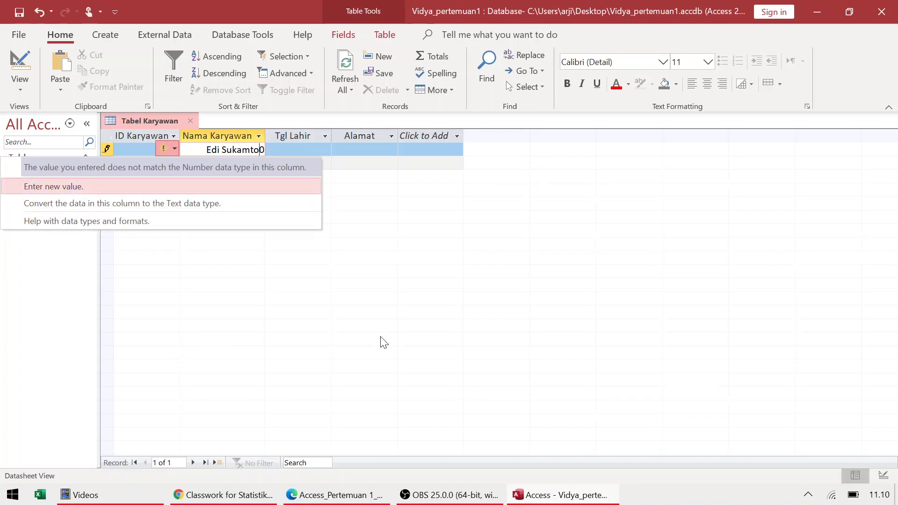
{"action": "key", "text": "Up"}
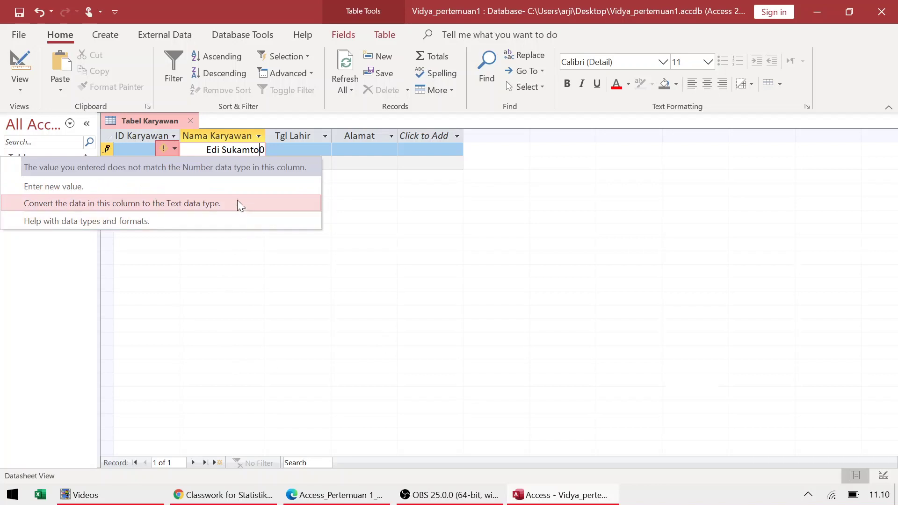
{"action": "left_click", "coordinate": [237, 189]}
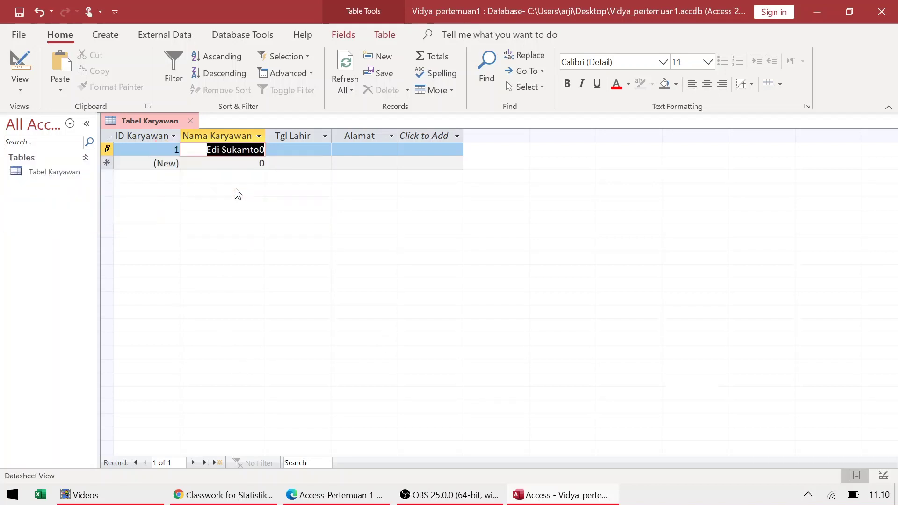
Step: Try to switch the table to Design View, and replace the rejected name in Nama Karyawan with 12
{"action": "left_click", "coordinate": [28, 60]}
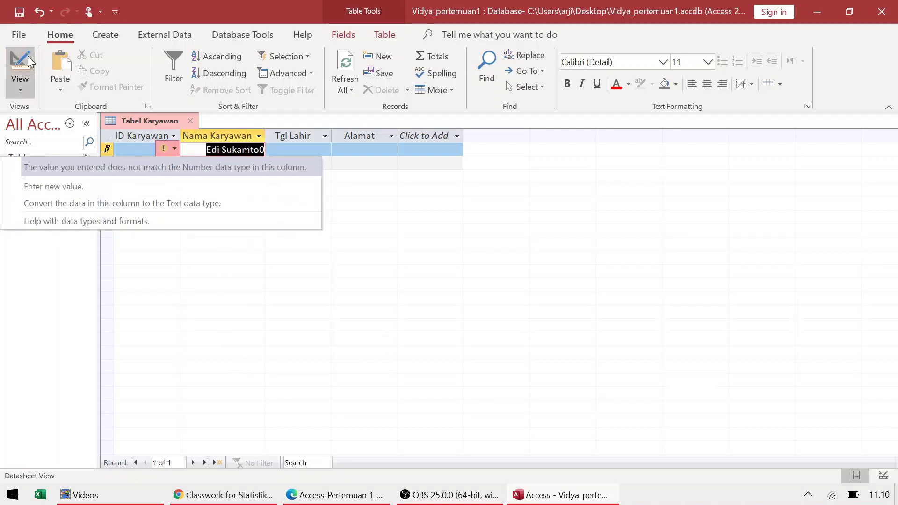
{"action": "left_click", "coordinate": [74, 186]}
{"action": "left_click", "coordinate": [23, 87]}
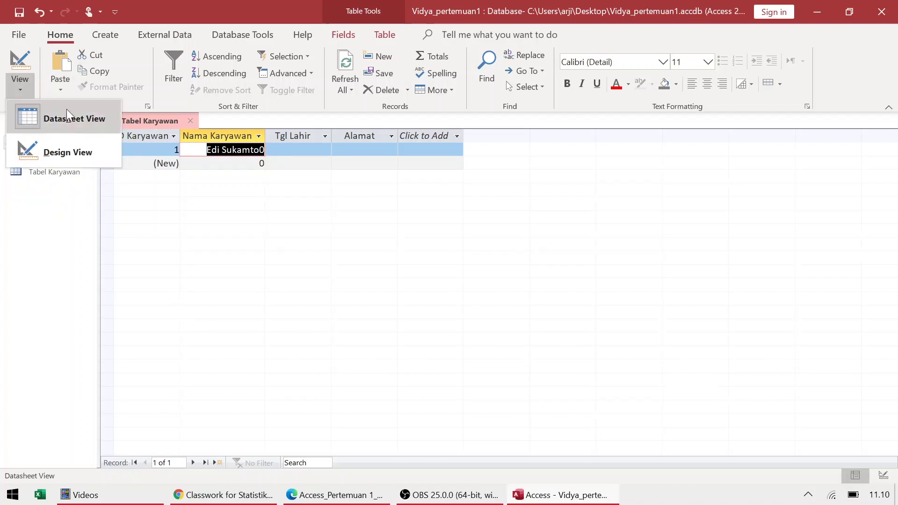
{"action": "left_click", "coordinate": [85, 152]}
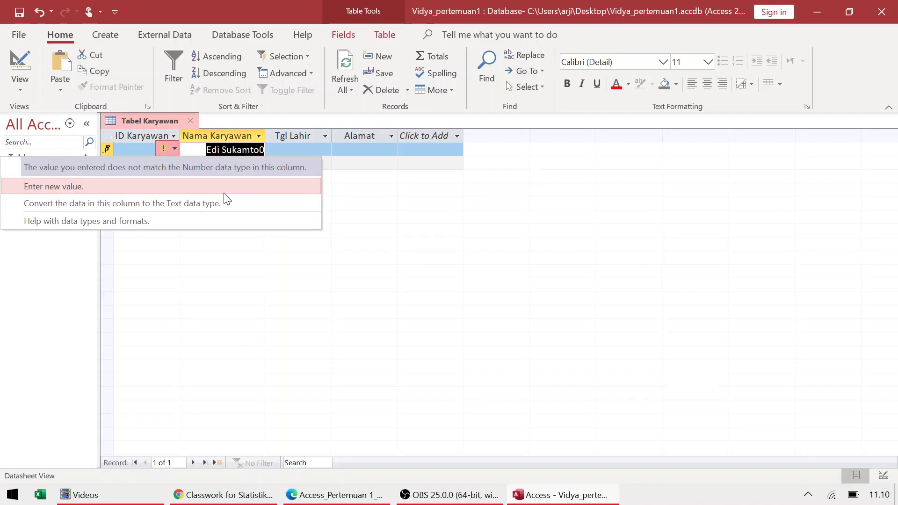
{"action": "left_click", "coordinate": [178, 189]}
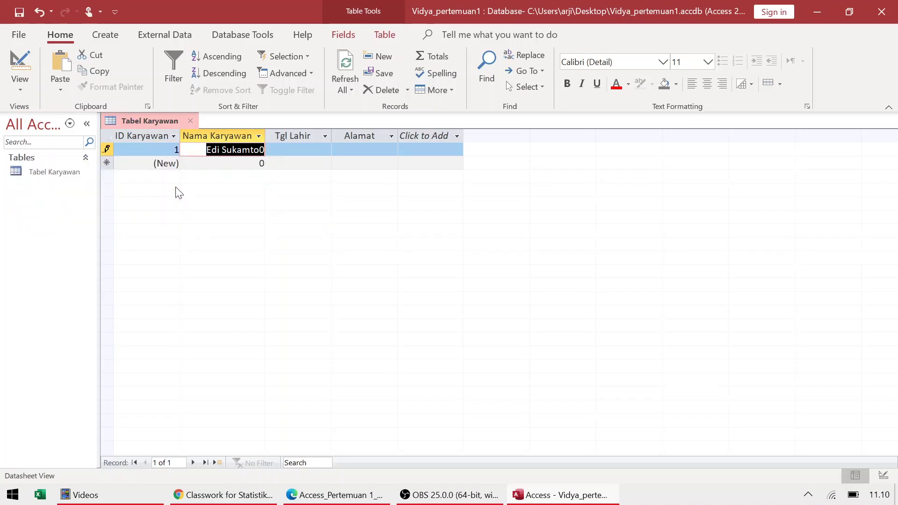
{"action": "type", "text": "12"}
{"action": "key", "text": "Tab"}
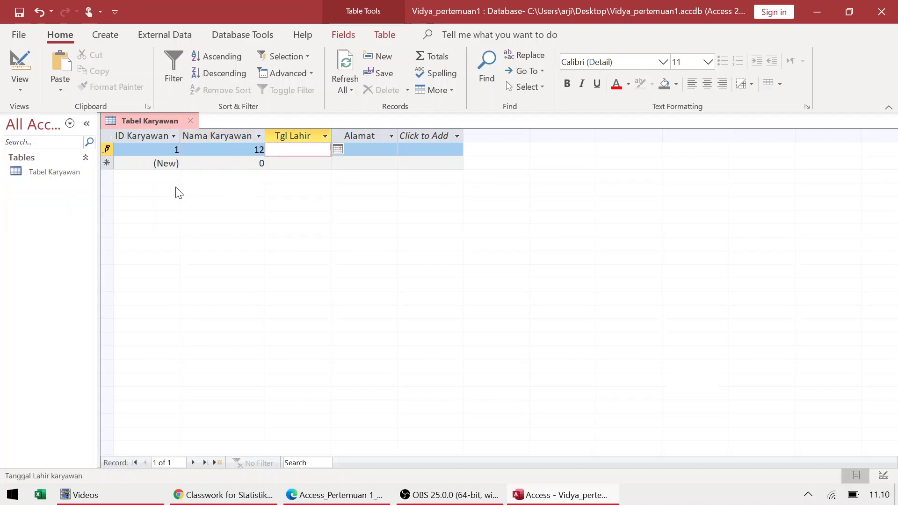
Step: Change the data type of Nama Karyawan to Short Text in Design View, and save the table while returning to Datasheet View
{"action": "left_click", "coordinate": [21, 84]}
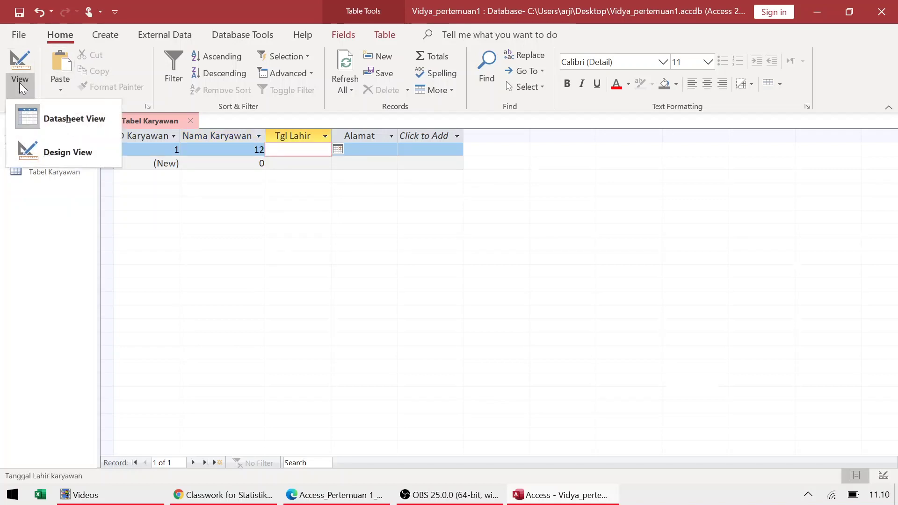
{"action": "left_click", "coordinate": [42, 154]}
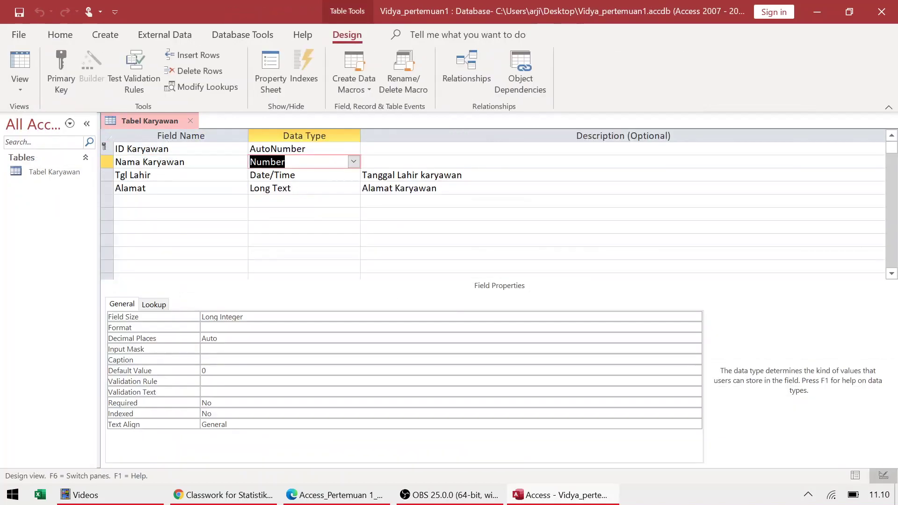
{"action": "left_click", "coordinate": [355, 160]}
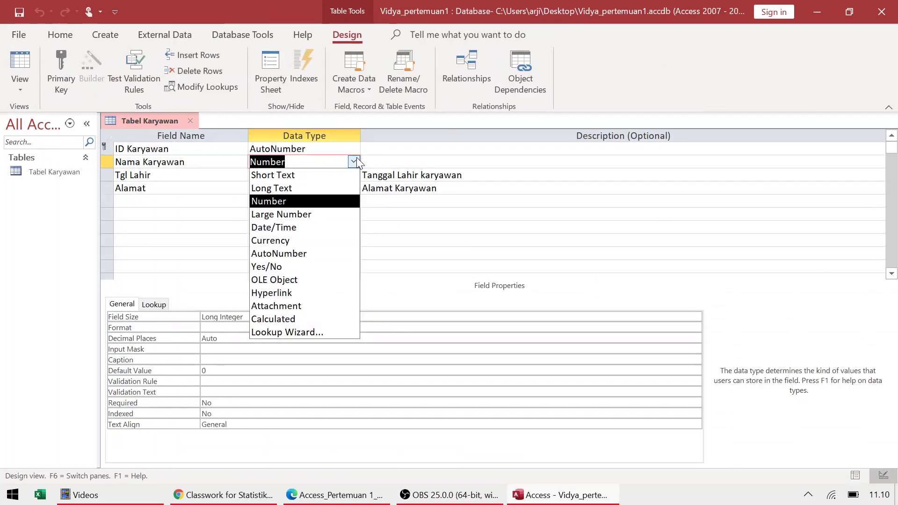
{"action": "left_click", "coordinate": [345, 175]}
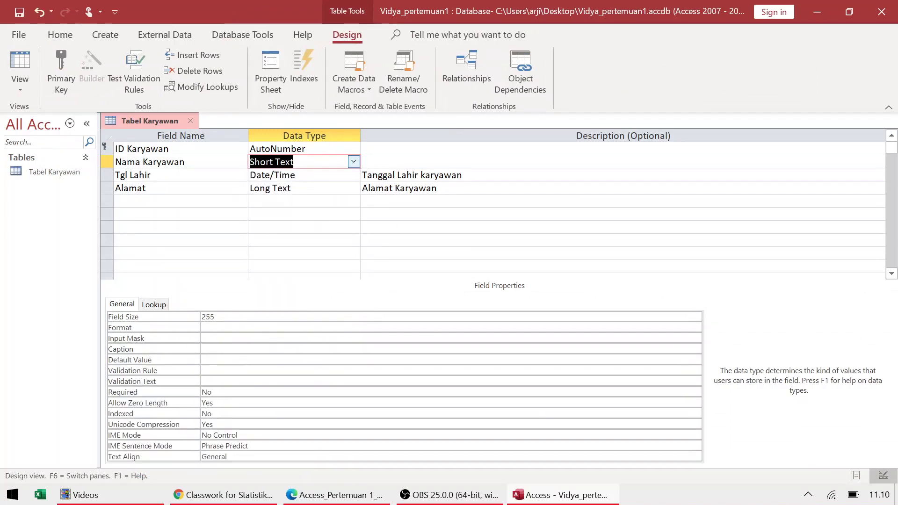
{"action": "left_click", "coordinate": [26, 63]}
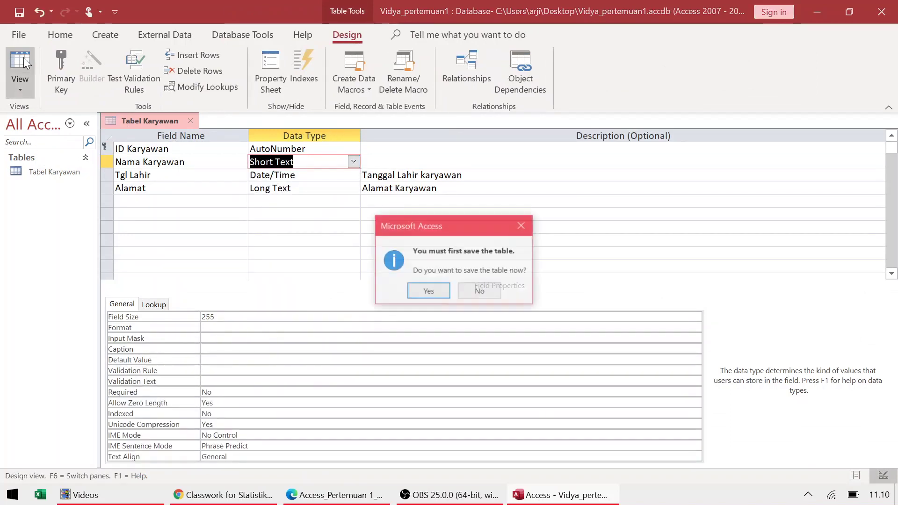
{"action": "left_click", "coordinate": [424, 291]}
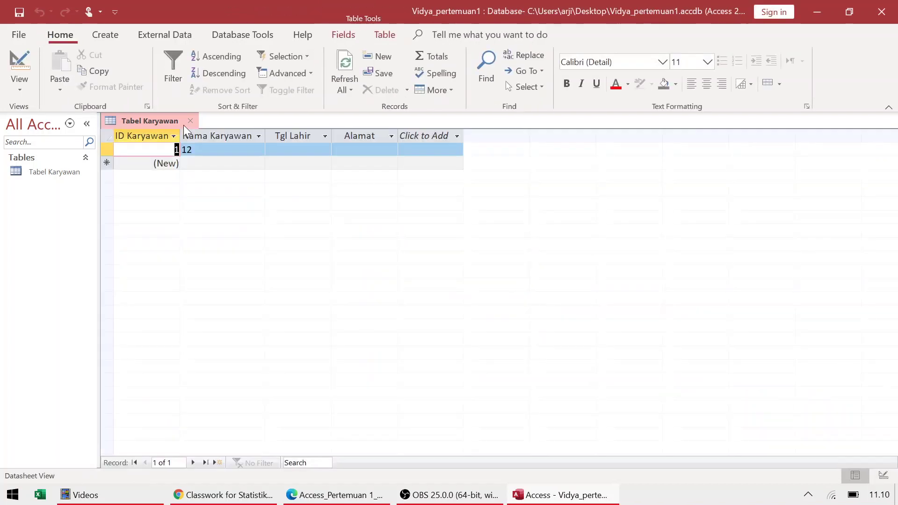
Step: Replace the placeholder 12 in the first record's Nama Karyawan field with the employee's full name
{"action": "left_click", "coordinate": [207, 149]}
{"action": "key", "text": "BackSpace"}
{"action": "key", "text": "BackSpace"}
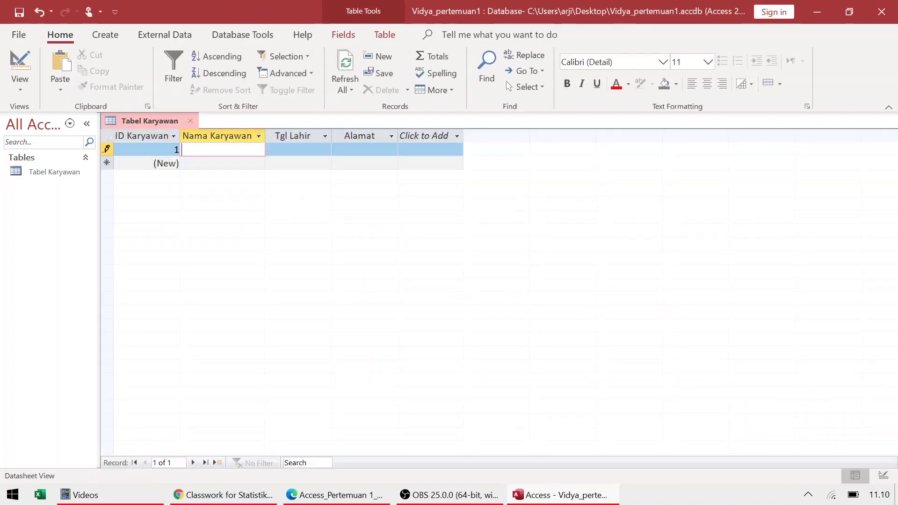
{"action": "type", "text": "Edi SUkamto"}
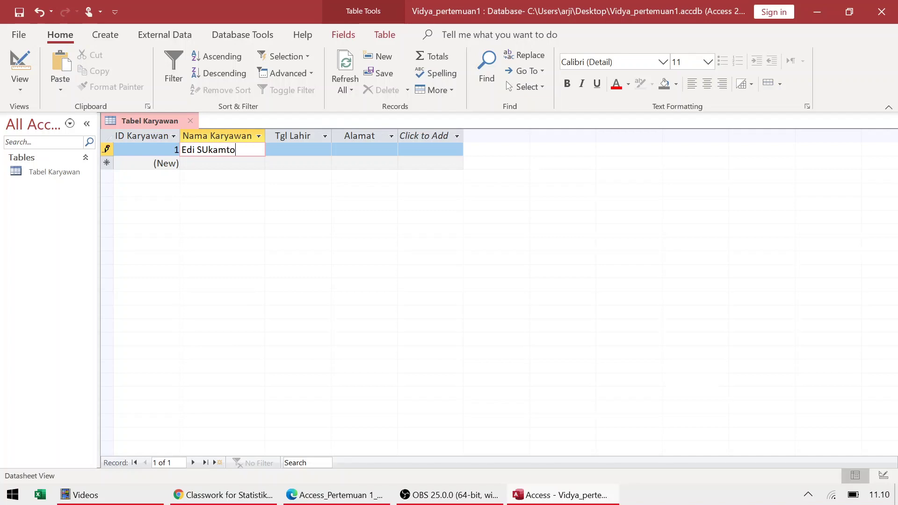
{"action": "key", "text": "Tab"}
Step: Enter the first employee's date of birth from the PDF module's sample records in the Tgl Lahir field
{"action": "key", "text": "alt+Tab"}
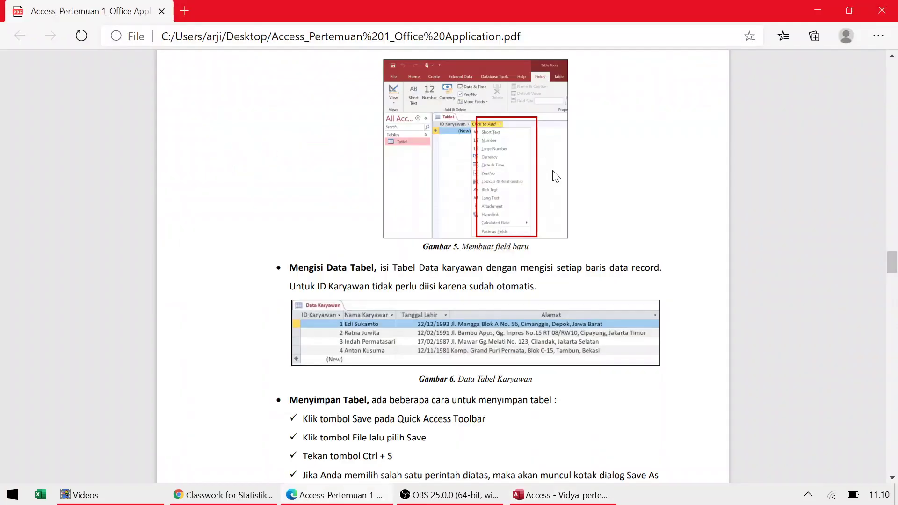
{"action": "key", "text": "alt+Tab"}
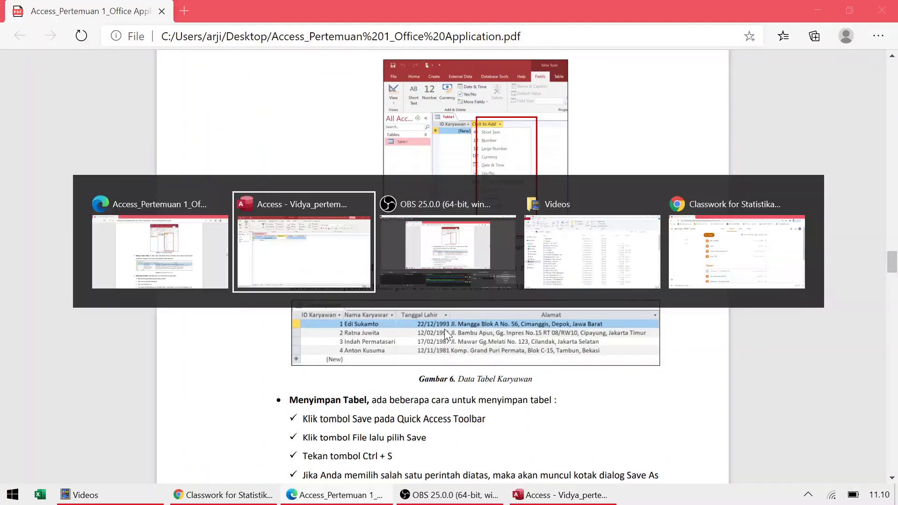
{"action": "type", "text": "22"}
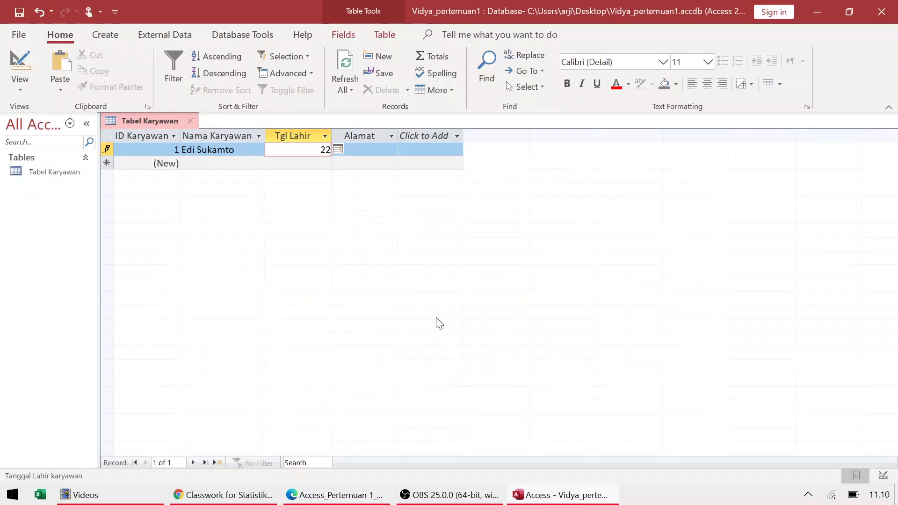
{"action": "type", "text": "-12-199"}
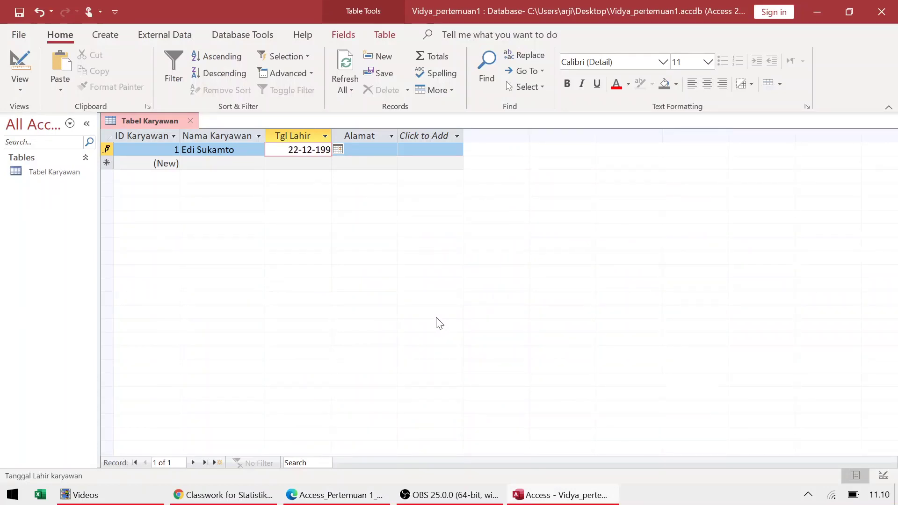
{"action": "type", "text": "3"}
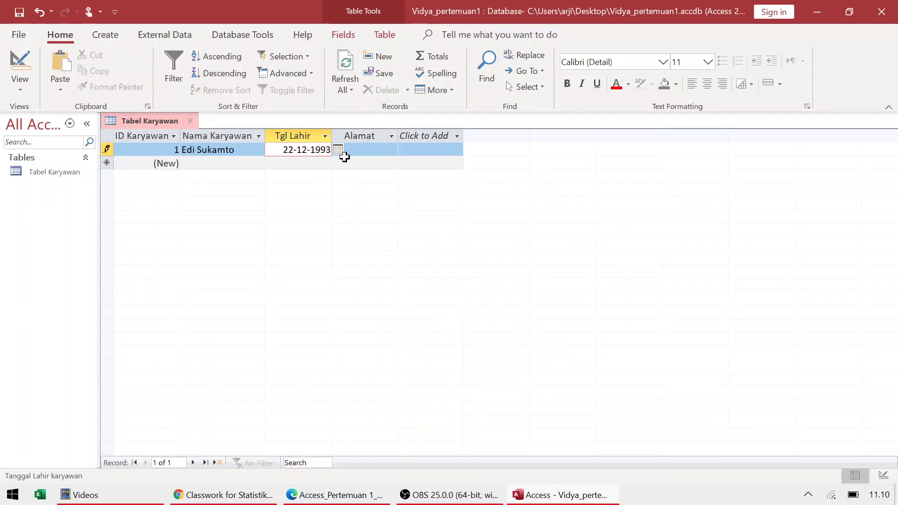
{"action": "key", "text": "Tab"}
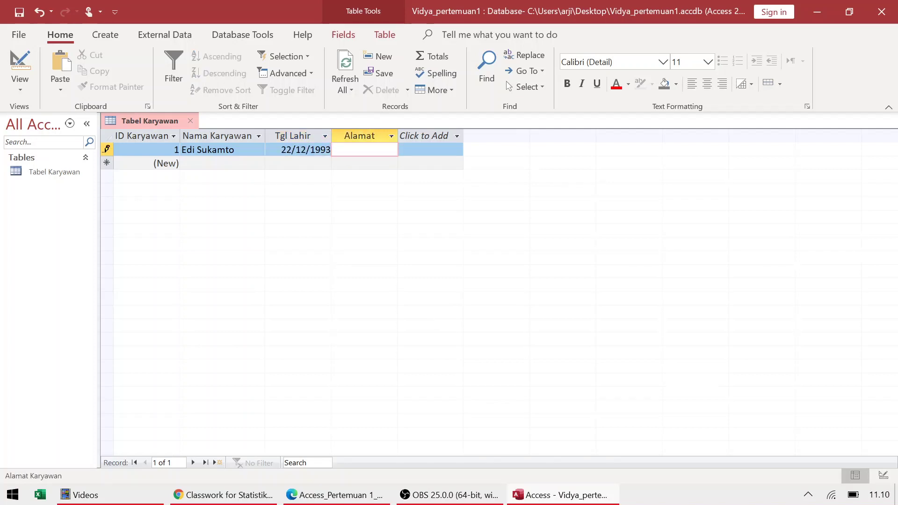
Step: Enter the first employee's street name from the PDF module's sample records in the Alamat field
{"action": "key", "text": "alt+Tab"}
{"action": "key", "text": "alt+Tab"}
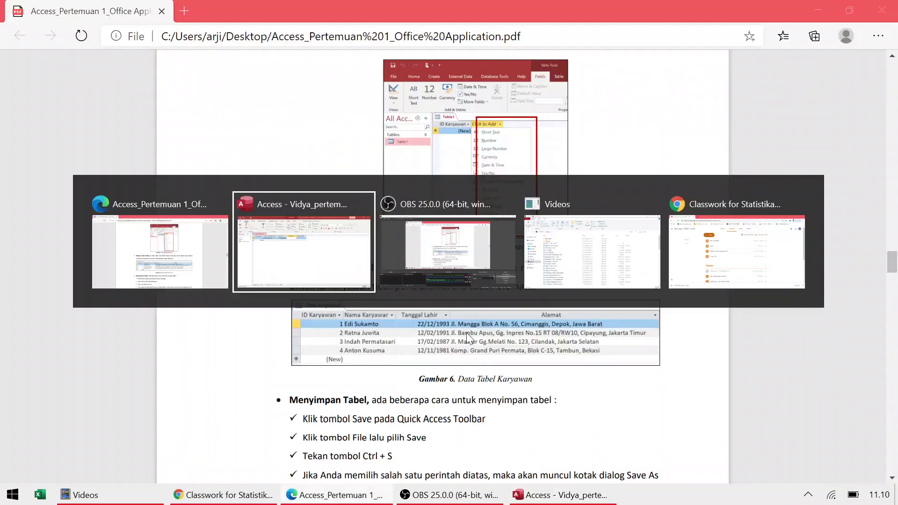
{"action": "type", "text": "Jl. "}
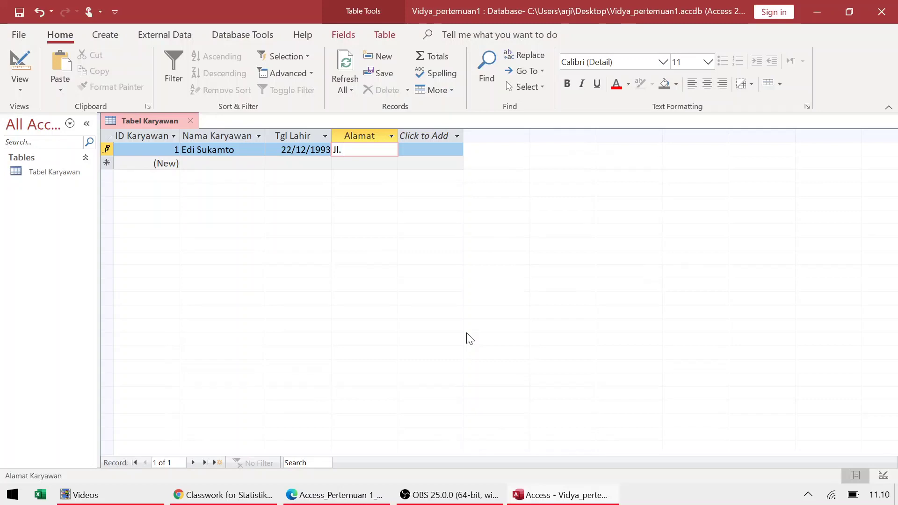
{"action": "type", "text": "Mangga"}
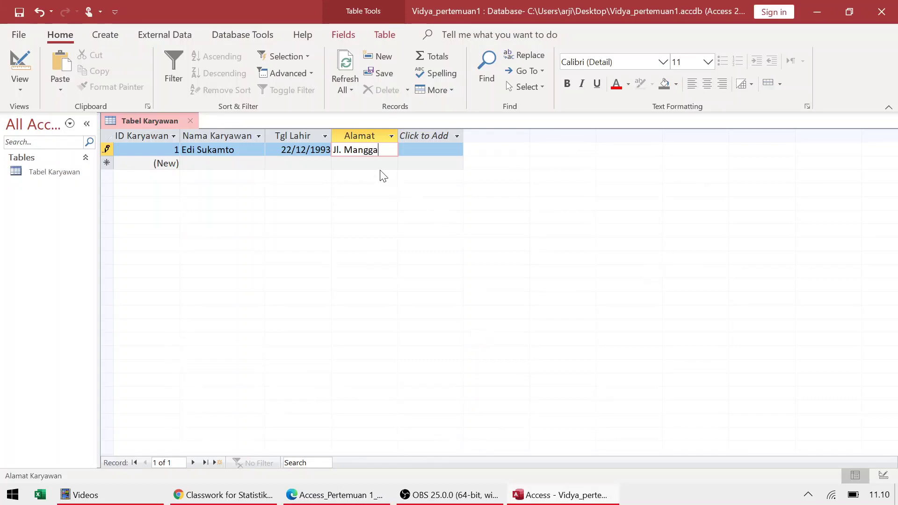
{"action": "key", "text": "shift+Tab"}
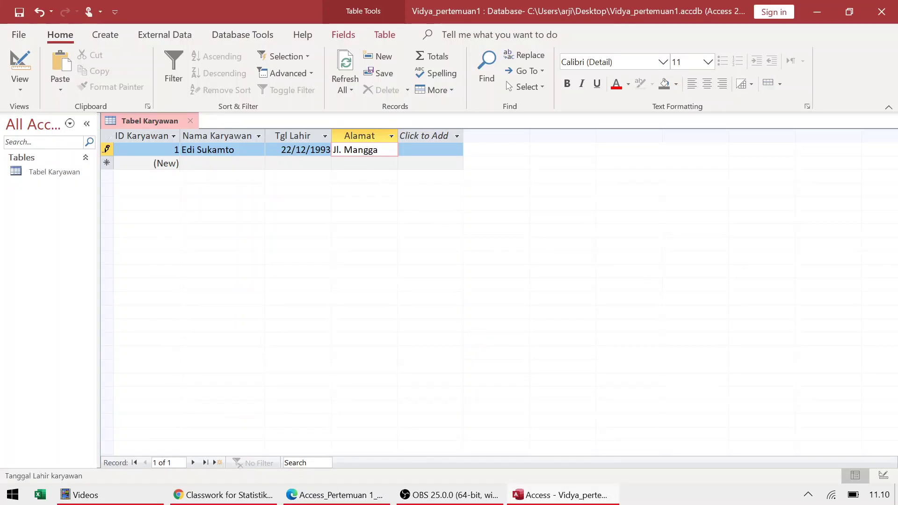
Step: Start a second record and enter the second employee's full name from the PDF module in Nama Karyawan
{"action": "left_click", "coordinate": [208, 162]}
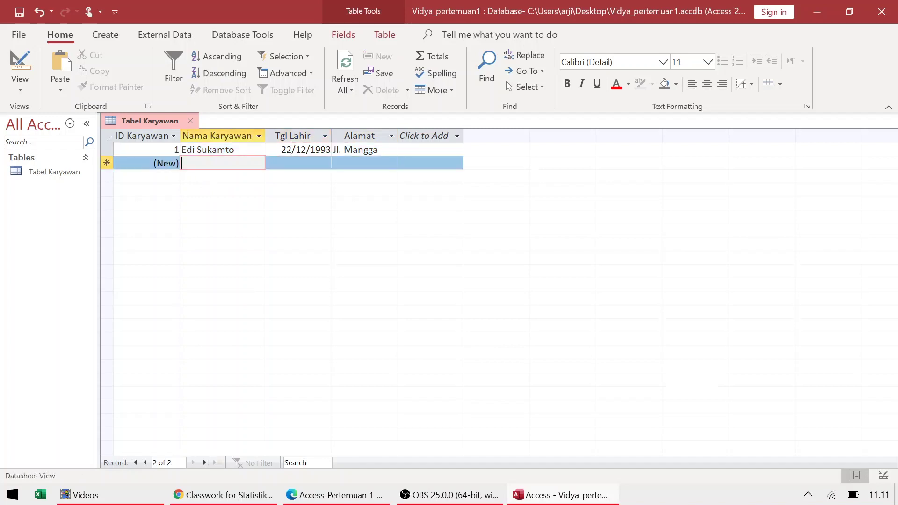
{"action": "key", "text": "alt+Tab"}
{"action": "key", "text": "alt+Tab"}
{"action": "type", "text": "R"}
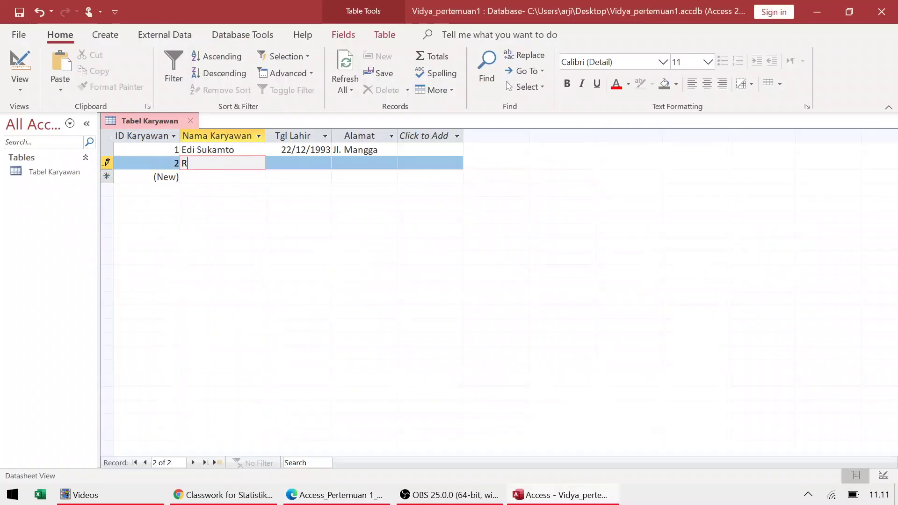
{"action": "type", "text": "atna Juwita"}
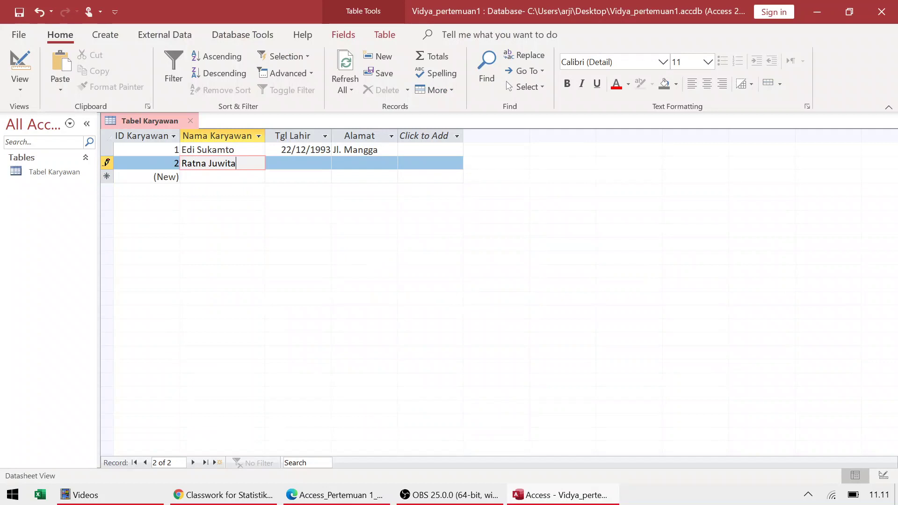
{"action": "key", "text": "Tab"}
Step: Enter the second employee's date of birth from the PDF module in Tgl Lahir, separating day, month and year with slashes
{"action": "key", "text": "alt+Tab"}
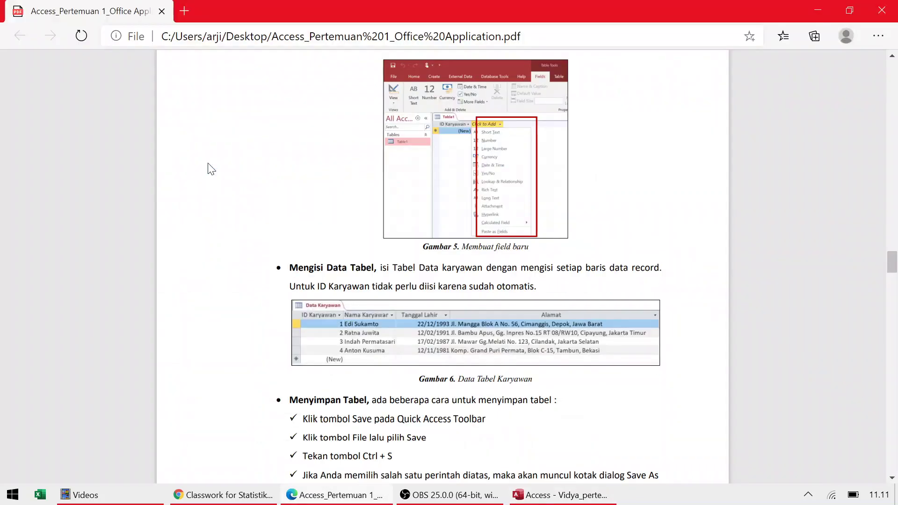
{"action": "key", "text": "alt+Tab"}
{"action": "type", "text": "12"}
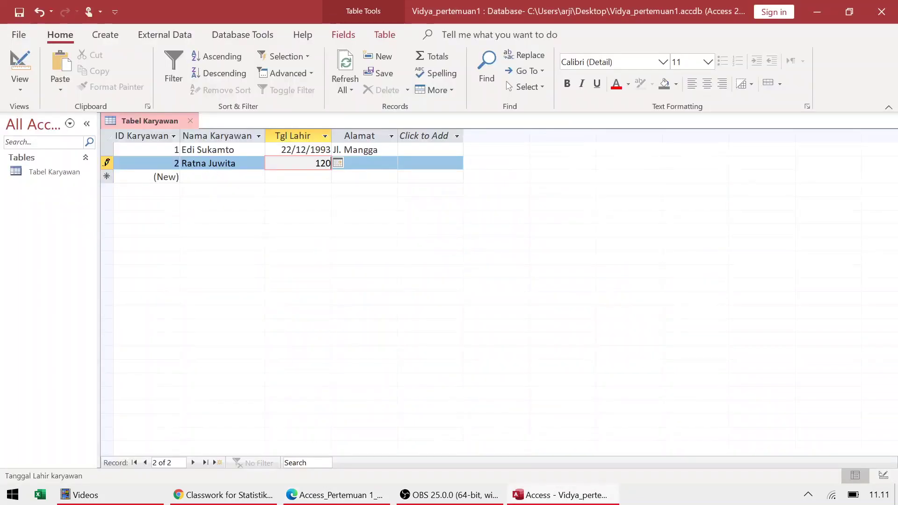
{"action": "type", "text": "21991"}
{"action": "left_click", "coordinate": [210, 166]}
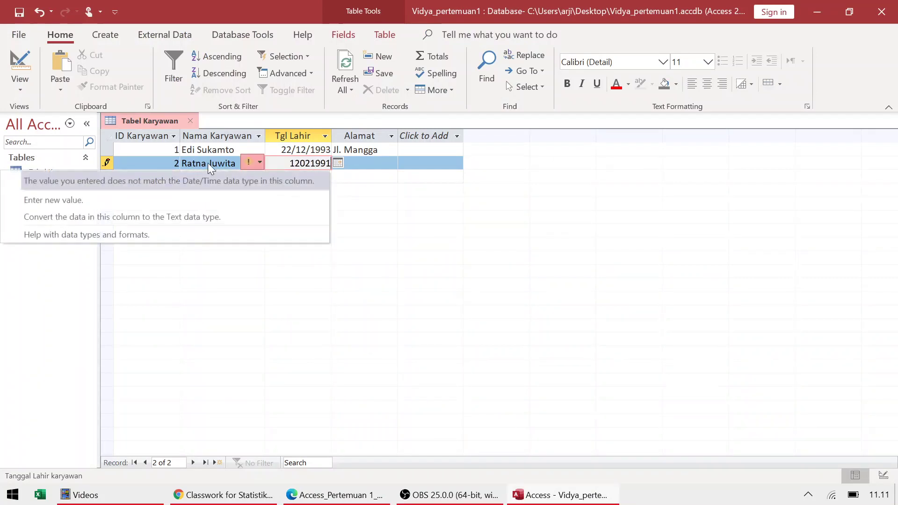
{"action": "left_click", "coordinate": [226, 199]}
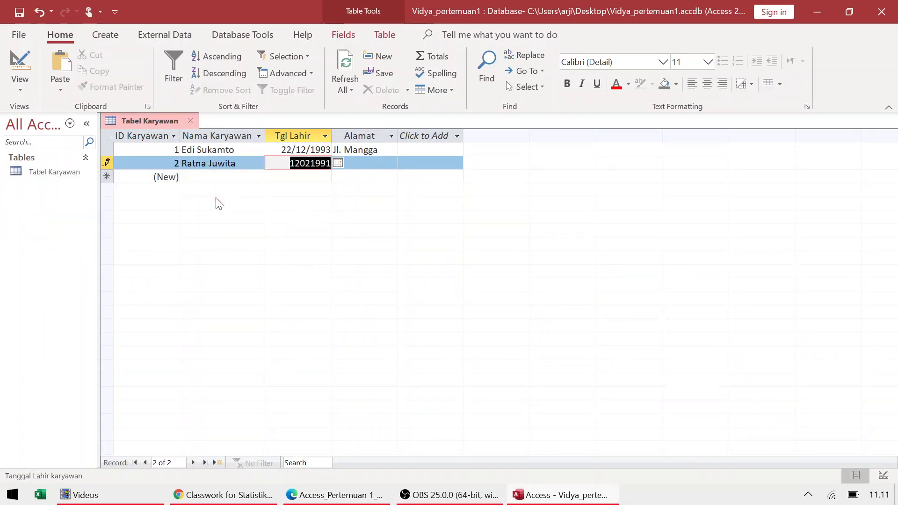
{"action": "left_click", "coordinate": [305, 164]}
{"action": "key", "text": "Left"}
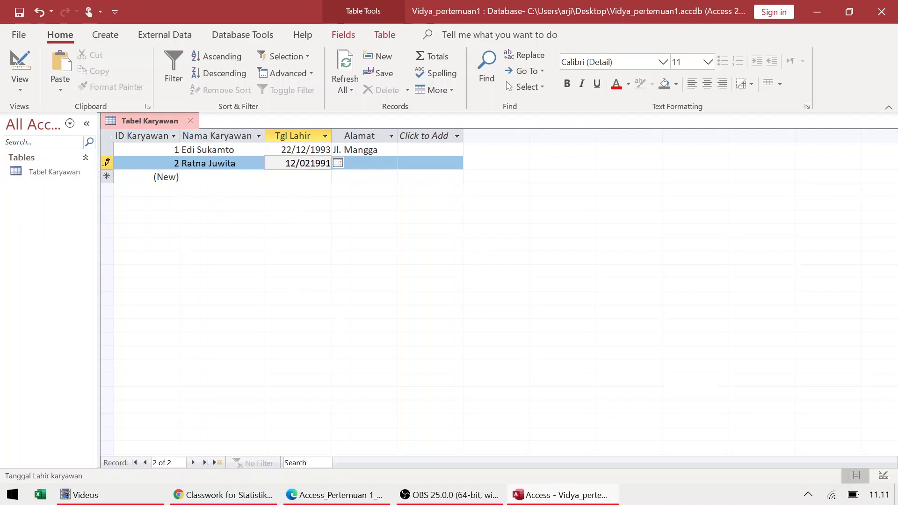
{"action": "type", "text": "/"}
{"action": "key", "text": "Tab"}
Step: Enter the second employee's street name from the PDF module in the Alamat field and finish the record
{"action": "key", "text": "alt+Tab"}
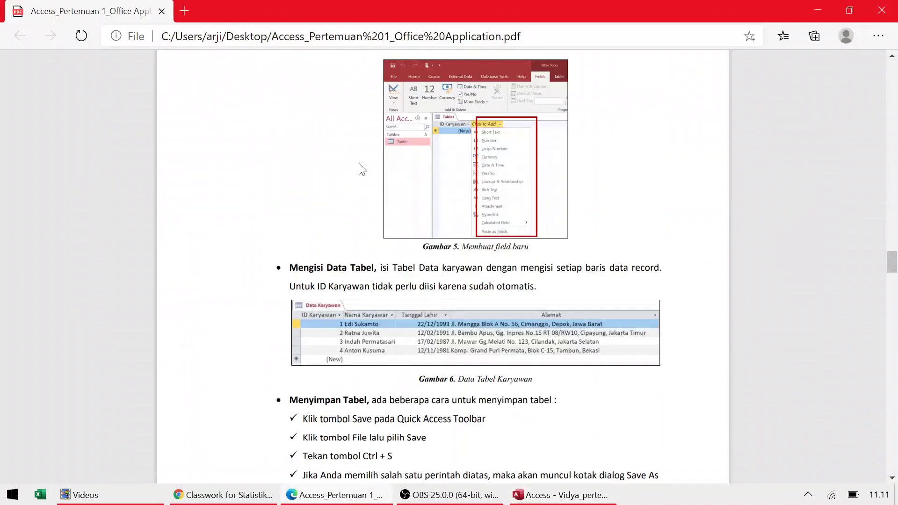
{"action": "key", "text": "alt+Tab"}
{"action": "type", "text": "Jl. Ba"}
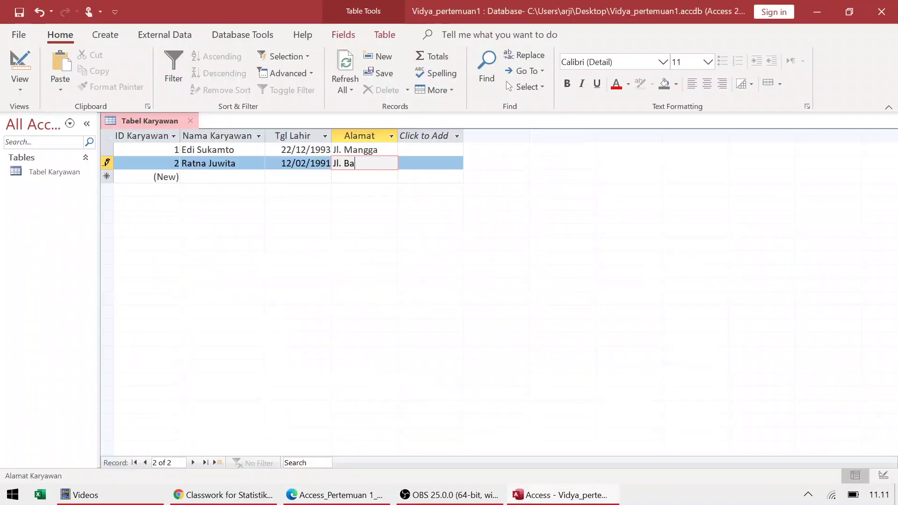
{"action": "type", "text": "mbu Apus"}
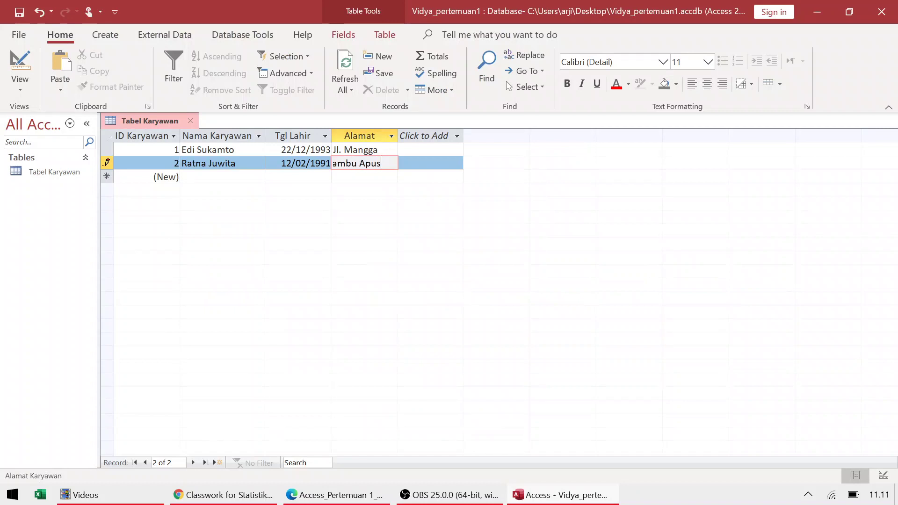
{"action": "key", "text": "Return"}
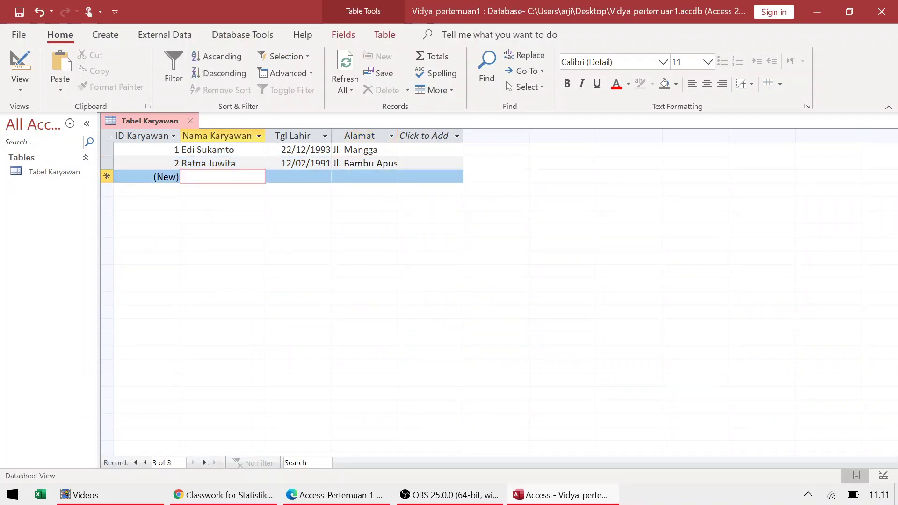
Step: Set the Format property of the Tgl Lahir field to Medium Date in Design View
{"action": "left_click", "coordinate": [301, 163]}
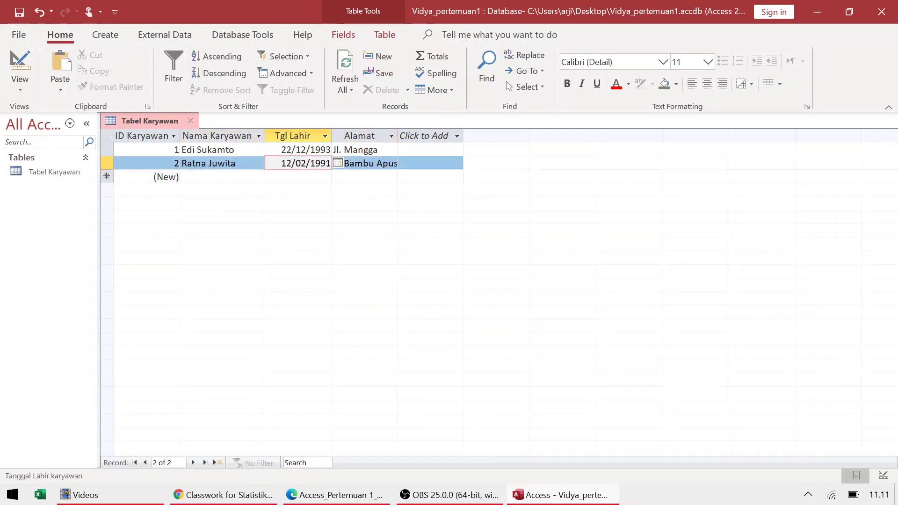
{"action": "left_click", "coordinate": [29, 82]}
{"action": "left_click", "coordinate": [43, 150]}
{"action": "key", "text": "Down"}
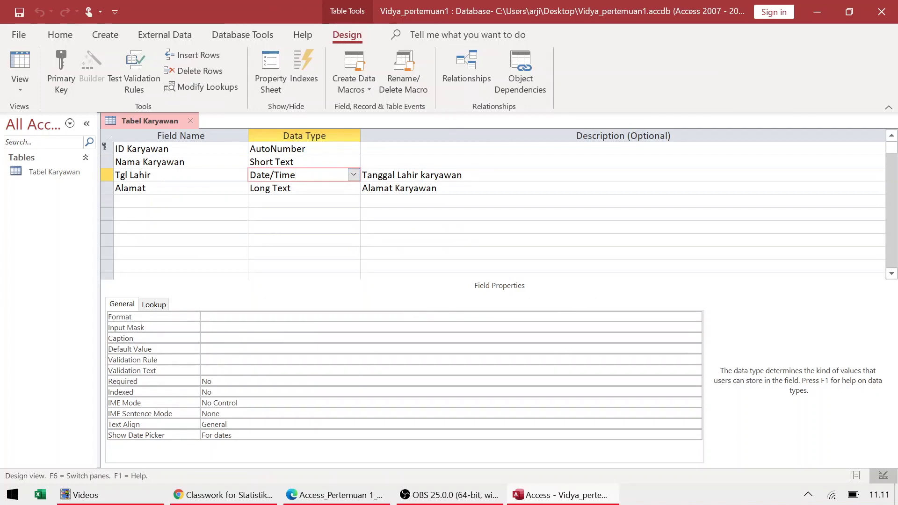
{"action": "key", "text": "Up"}
{"action": "key", "text": "Up"}
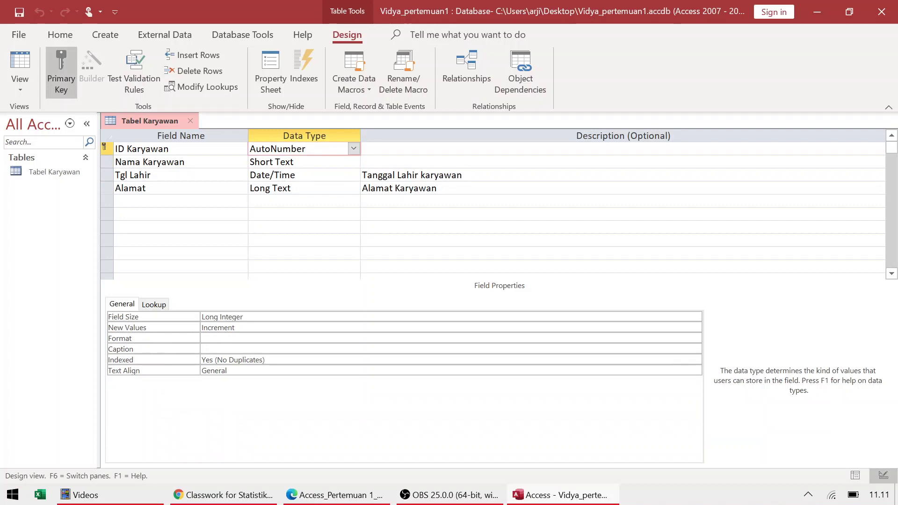
{"action": "key", "text": "Down"}
{"action": "key", "text": "Down"}
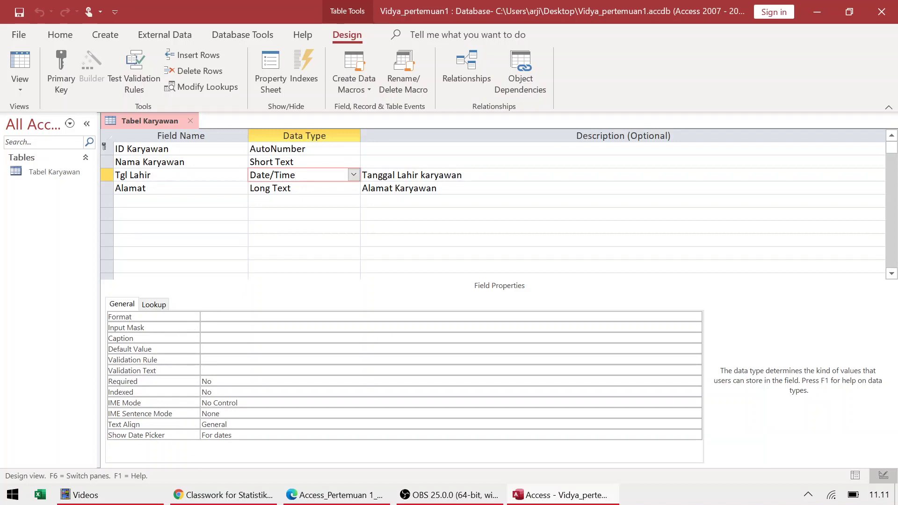
{"action": "key", "text": "F6"}
{"action": "left_click", "coordinate": [695, 317]}
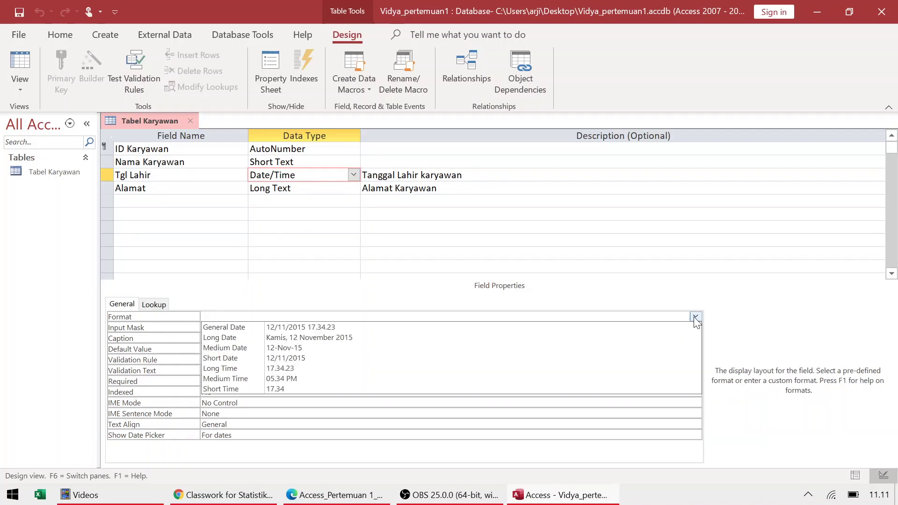
{"action": "left_click", "coordinate": [314, 348]}
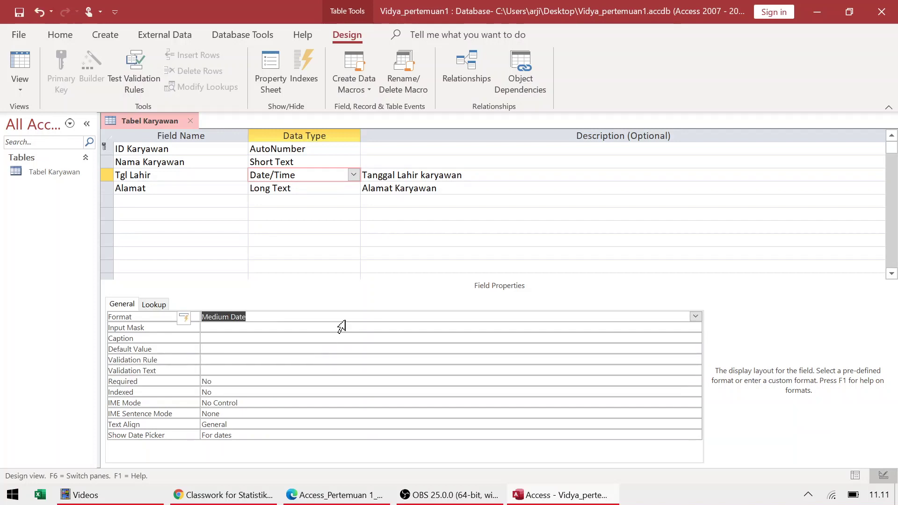
Step: Inspect the properties of Alamat and the Field Size of Nama Karyawan, and save the table while returning to Datasheet View
{"action": "left_click", "coordinate": [353, 188]}
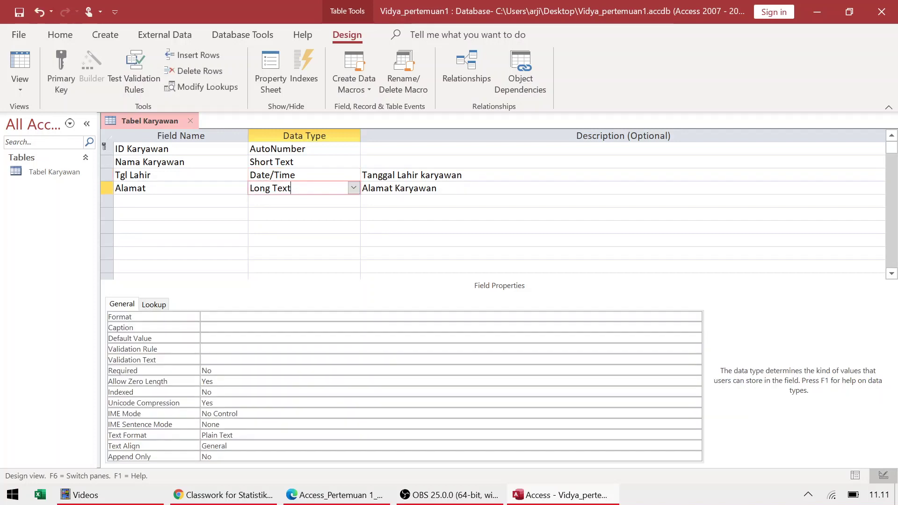
{"action": "left_click", "coordinate": [353, 162]}
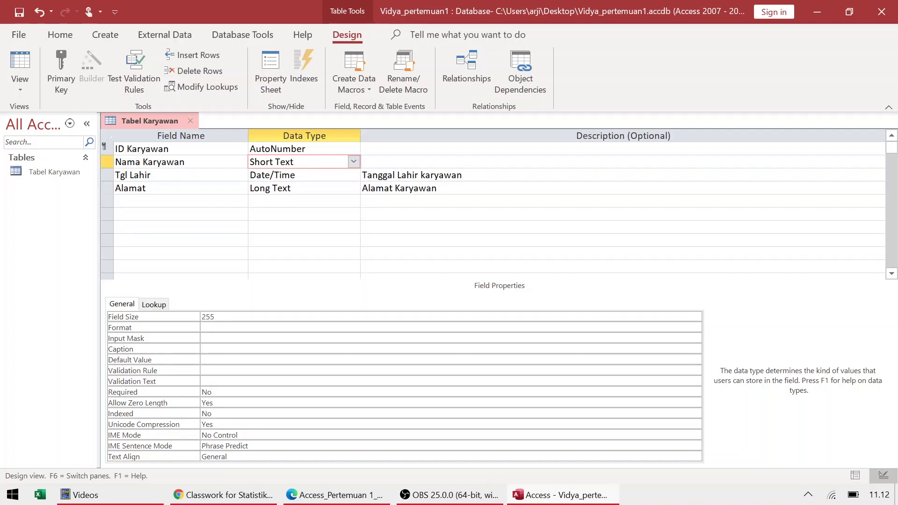
{"action": "left_click", "coordinate": [225, 315]}
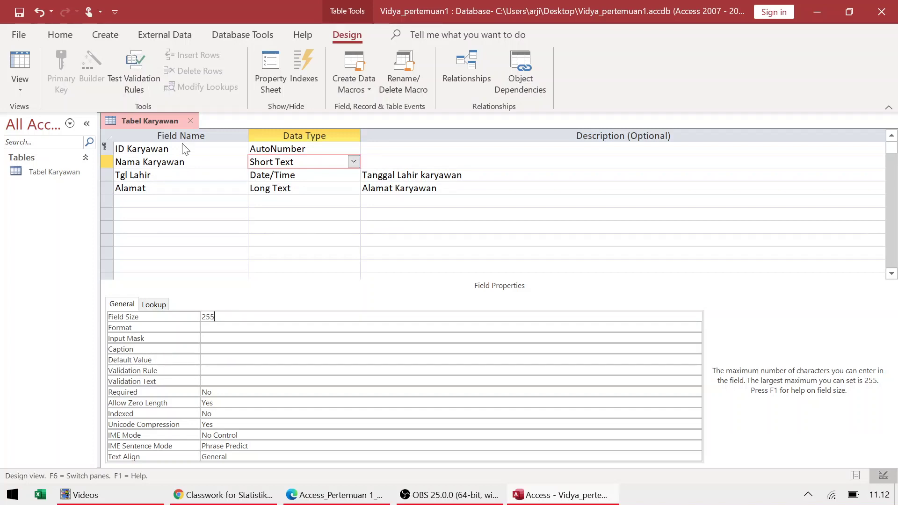
{"action": "left_click", "coordinate": [26, 57]}
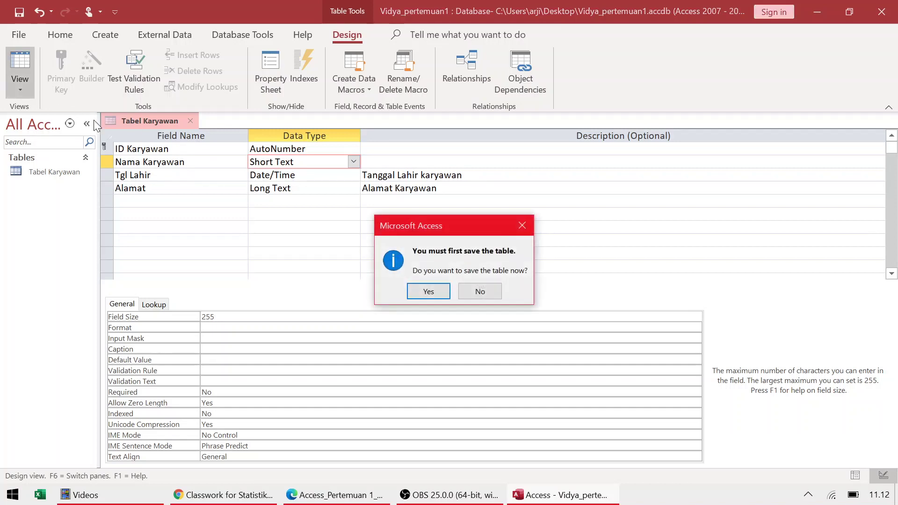
{"action": "left_click", "coordinate": [428, 291]}
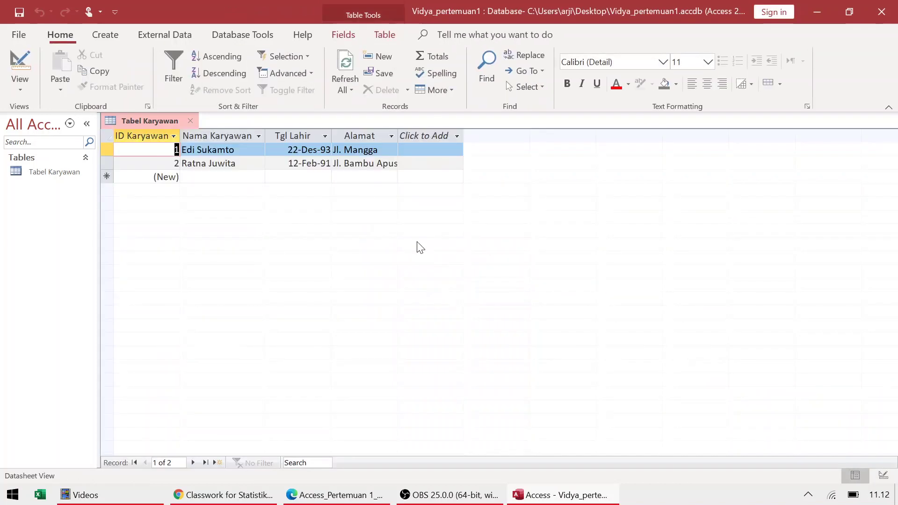
{"action": "left_click", "coordinate": [317, 156]}
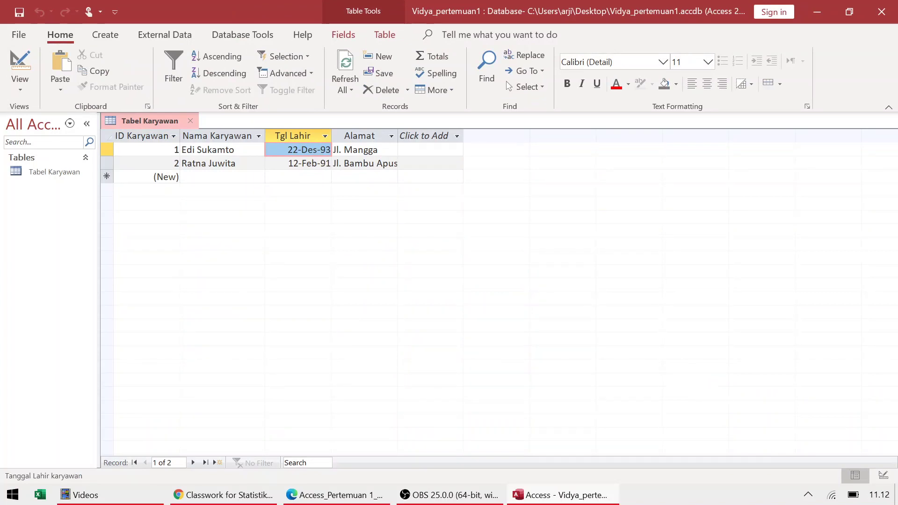
Step: Start a third record and enter the third employee's full name from the PDF module in Nama Karyawan
{"action": "left_click", "coordinate": [222, 177]}
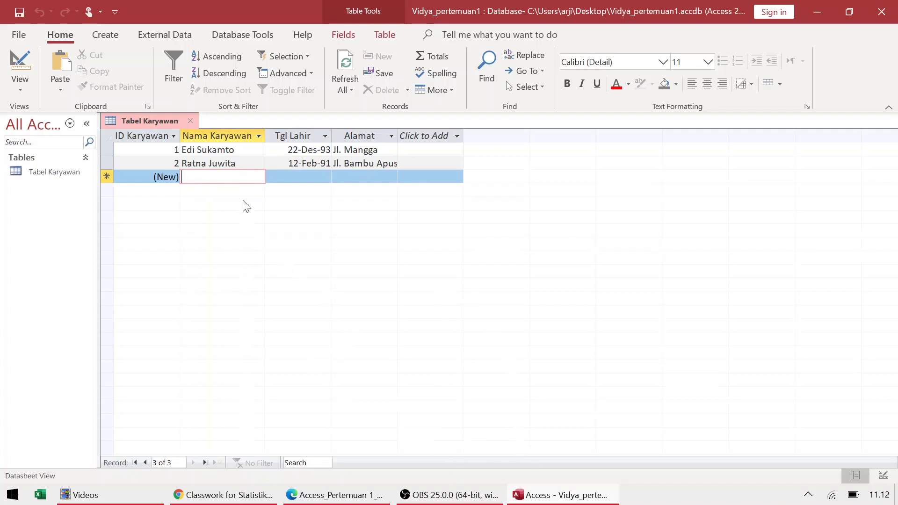
{"action": "key", "text": "alt+Tab"}
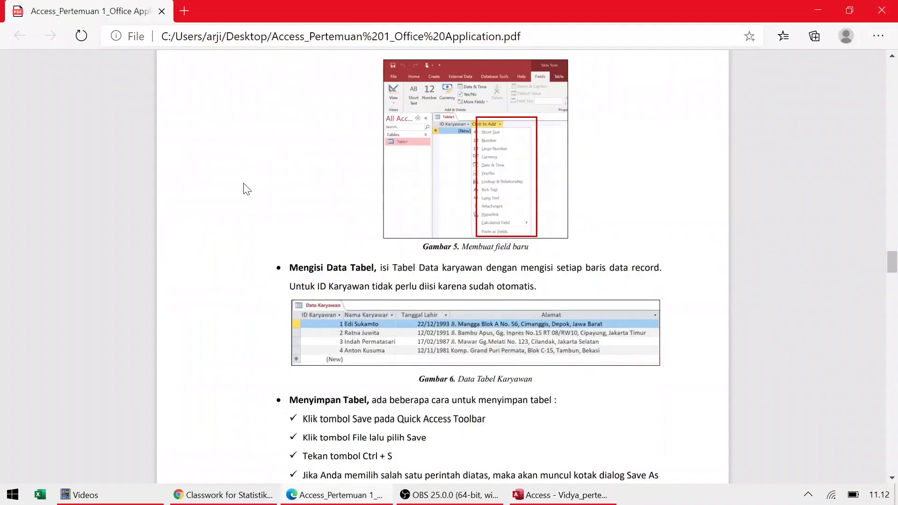
{"action": "key", "text": "alt+Tab"}
{"action": "type", "text": "Indah"}
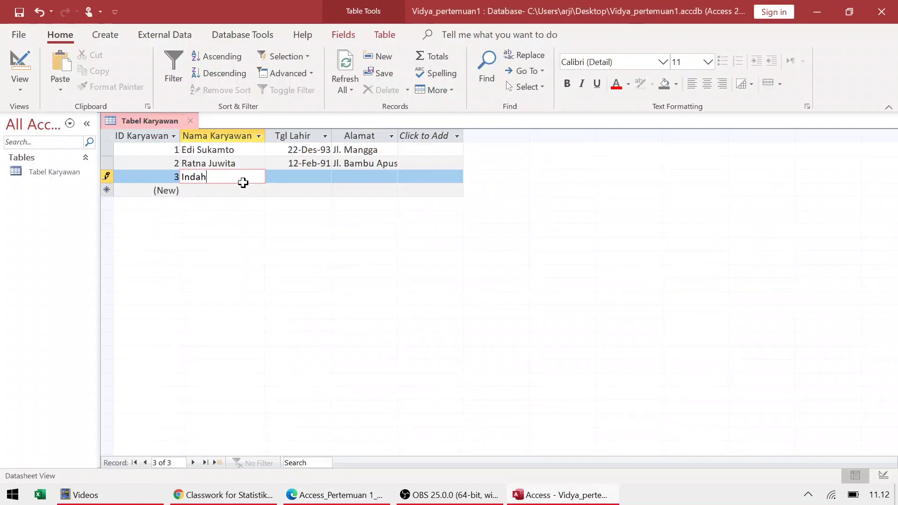
{"action": "type", "text": " Permatasari"}
Step: Enter the third employee's date of birth from the PDF module in the Tgl Lahir field
{"action": "key", "text": "Tab"}
{"action": "key", "text": "alt+Tab"}
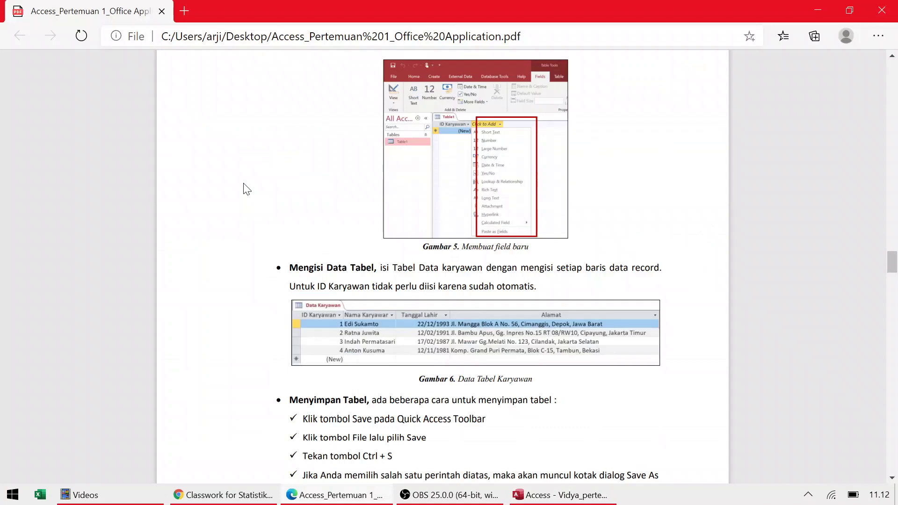
{"action": "key", "text": "alt+Tab"}
{"action": "type", "text": "17"}
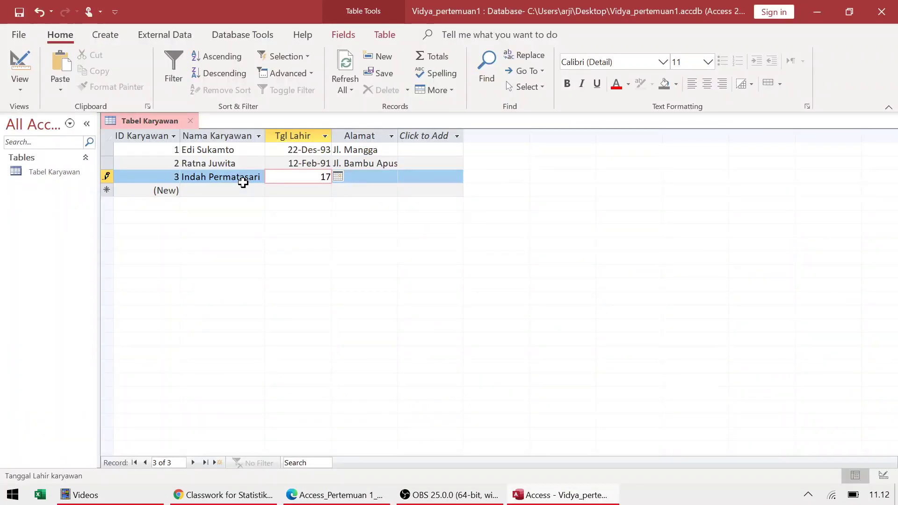
{"action": "type", "text": "/02/1987"}
{"action": "key", "text": "Tab"}
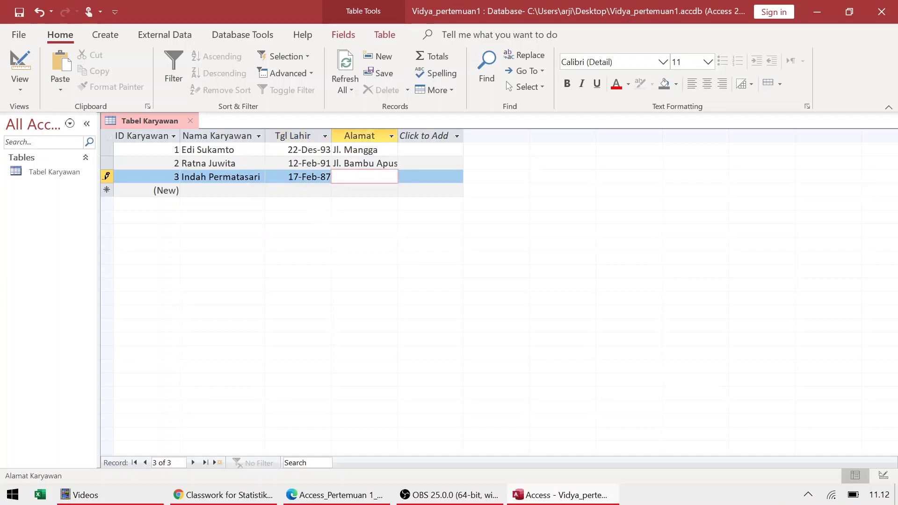
Step: Enter the third employee's street address from the PDF module in the Alamat field
{"action": "key", "text": "alt+Tab"}
{"action": "key", "text": "alt+Tab"}
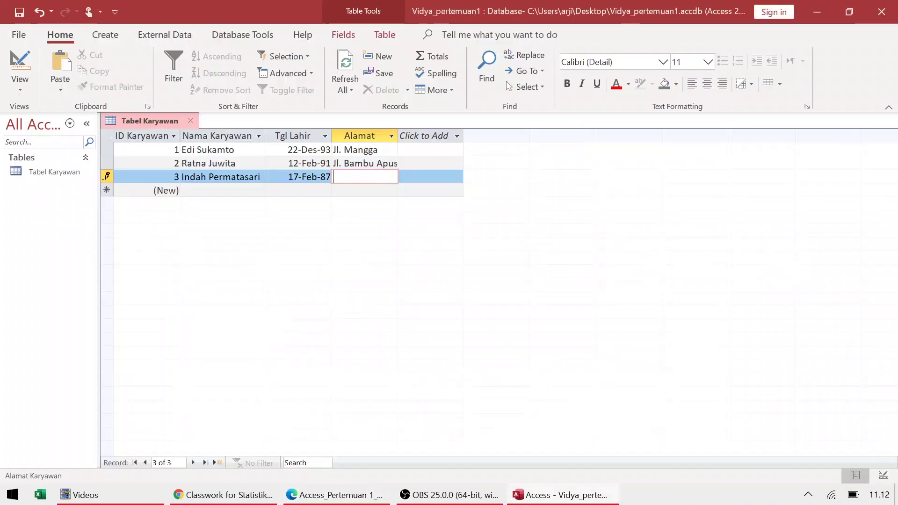
{"action": "type", "text": "Jl. Mawa"}
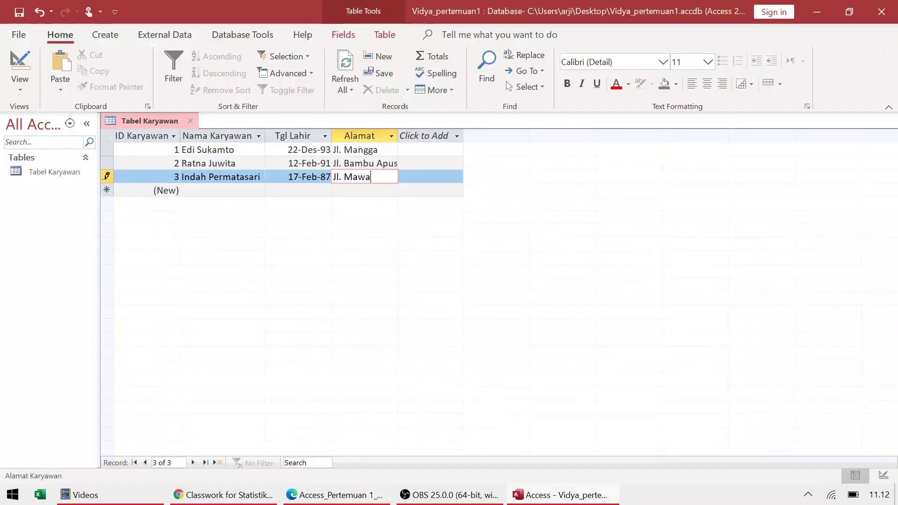
{"action": "type", "text": "r"}
Step: Start a fourth record and enter the fourth employee's full name from the PDF module in Nama Karyawan
{"action": "left_click", "coordinate": [219, 190]}
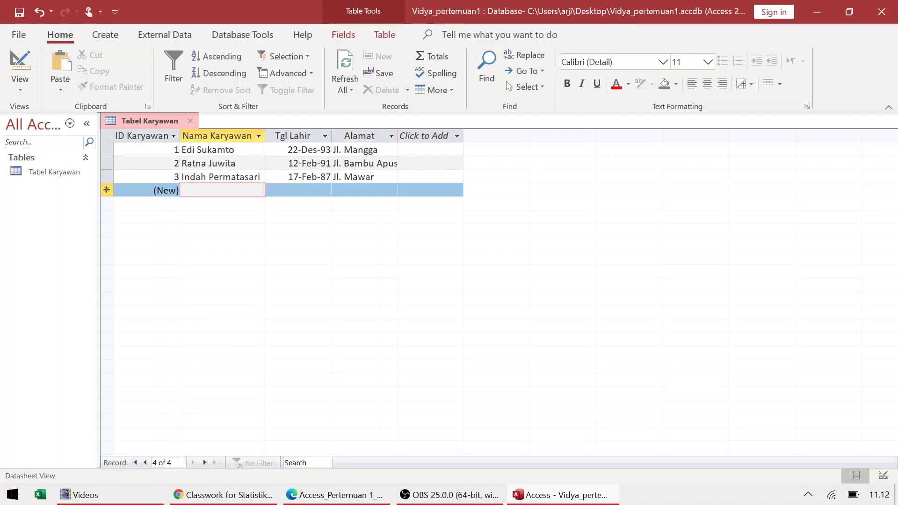
{"action": "key", "text": "alt+Tab"}
{"action": "key", "text": "alt+Tab"}
{"action": "type", "text": "Ant"}
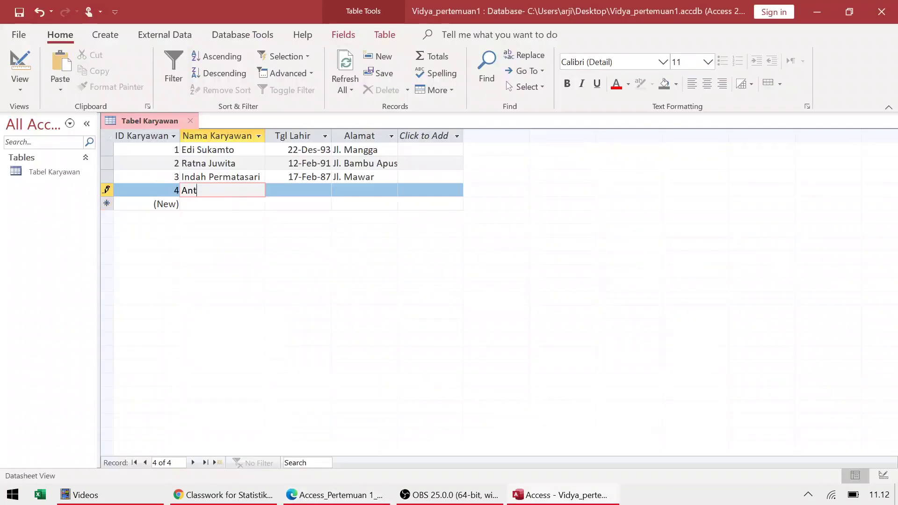
{"action": "type", "text": "on Kusuma"}
{"action": "key", "text": "Tab"}
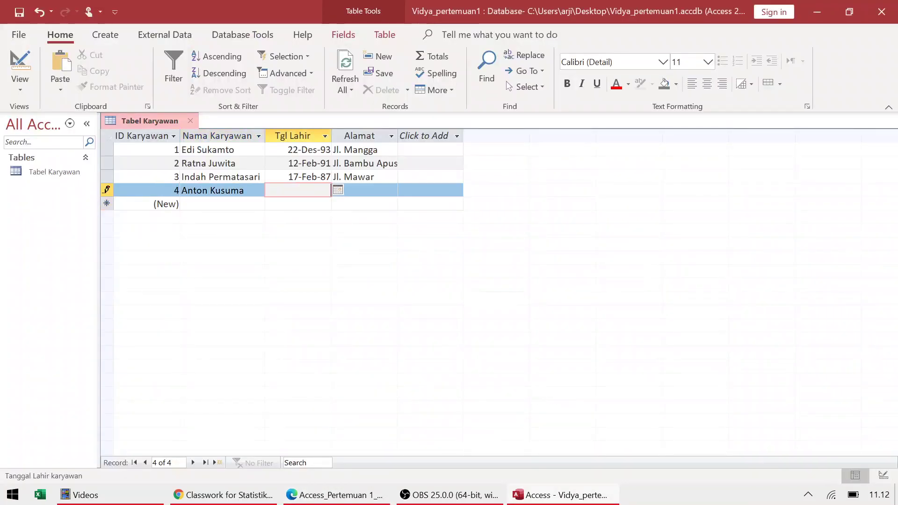
Step: Enter the fourth employee's date of birth from the PDF module in the Tgl Lahir field
{"action": "key", "text": "alt+Tab"}
{"action": "key", "text": "alt+Tab"}
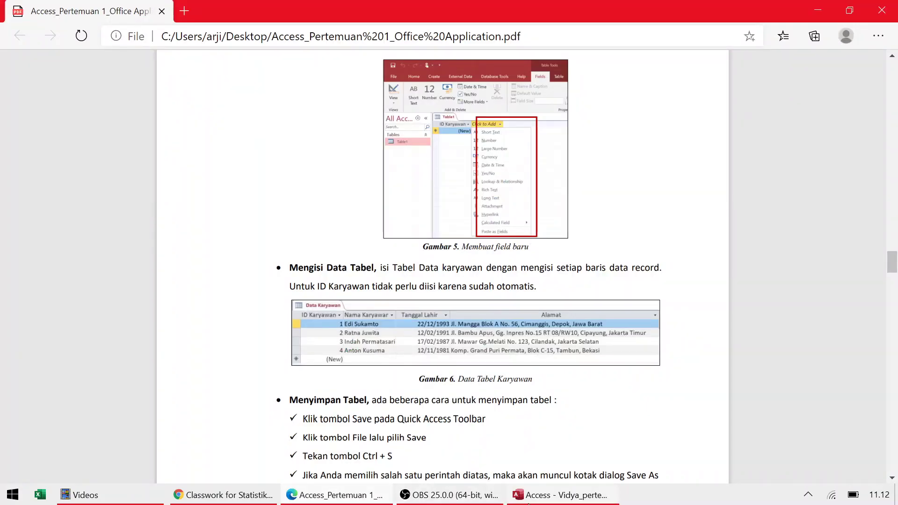
{"action": "mouse_move", "coordinate": [517, 503]}
{"action": "left_click", "coordinate": [523, 499]}
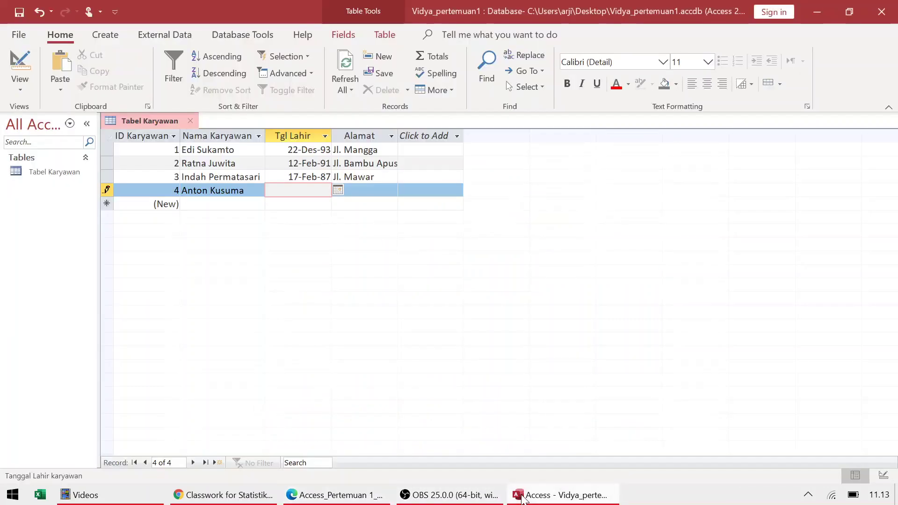
{"action": "type", "text": "12-11"}
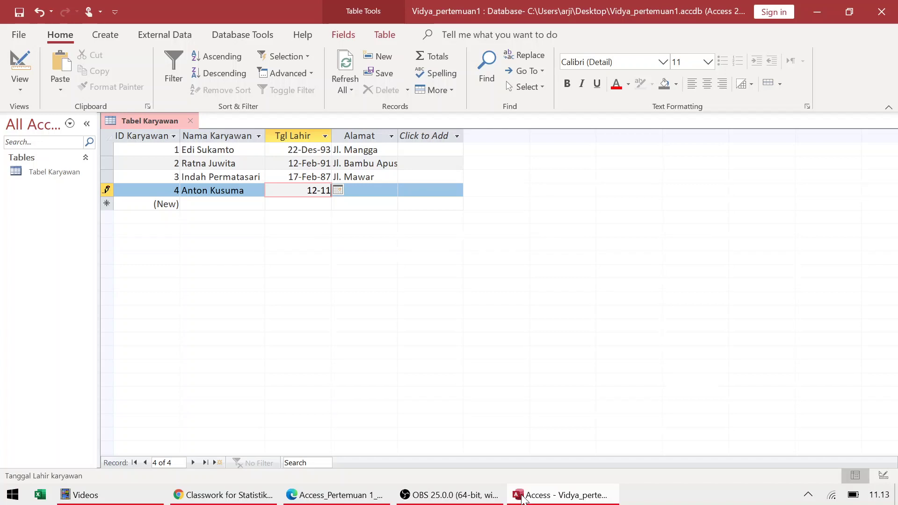
{"action": "type", "text": "-1981"}
{"action": "key", "text": "Tab"}
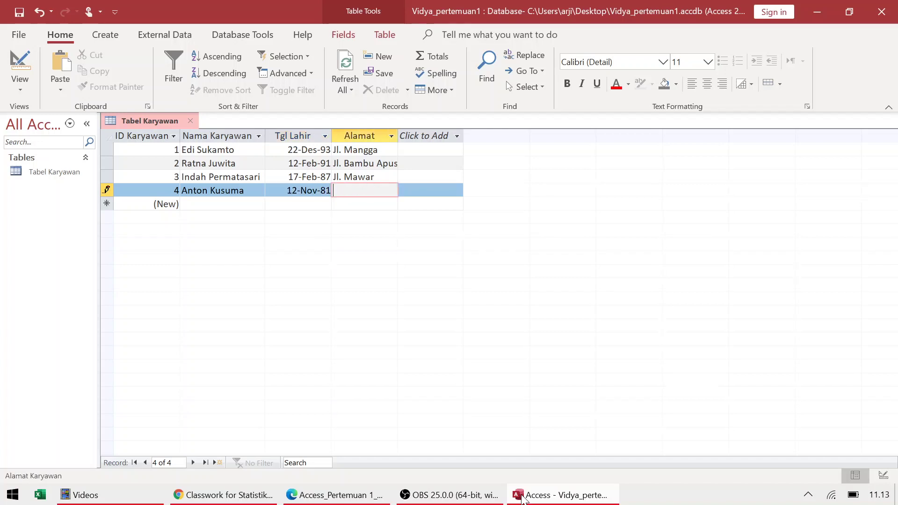
Step: Enter the fourth employee's residential complex address from the PDF module in the Alamat field
{"action": "left_click", "coordinate": [522, 498]}
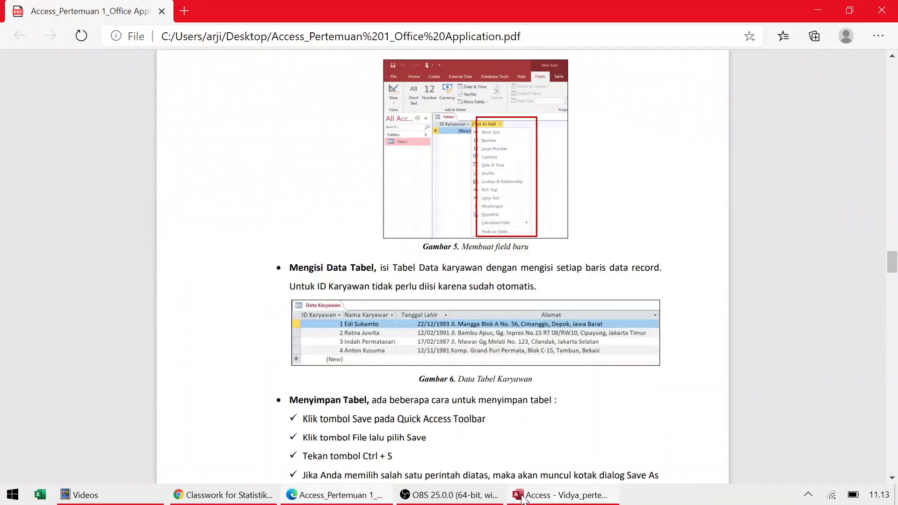
{"action": "left_click", "coordinate": [522, 499]}
{"action": "type", "text": "K"}
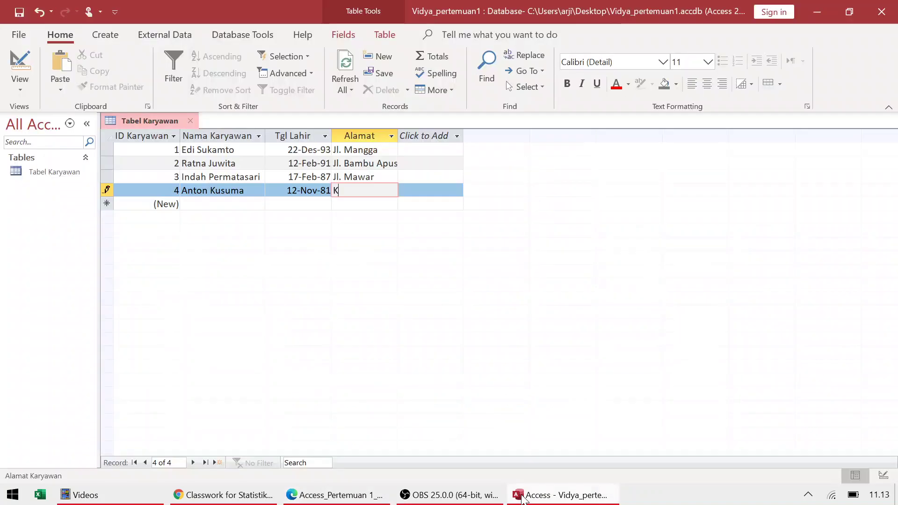
{"action": "type", "text": "omp. Gran Dp"}
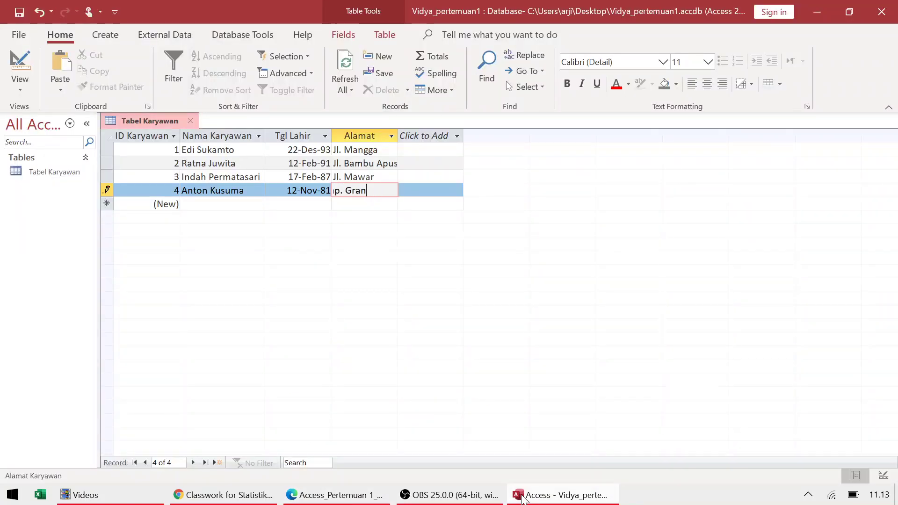
{"action": "type", "text": "d Puri"}
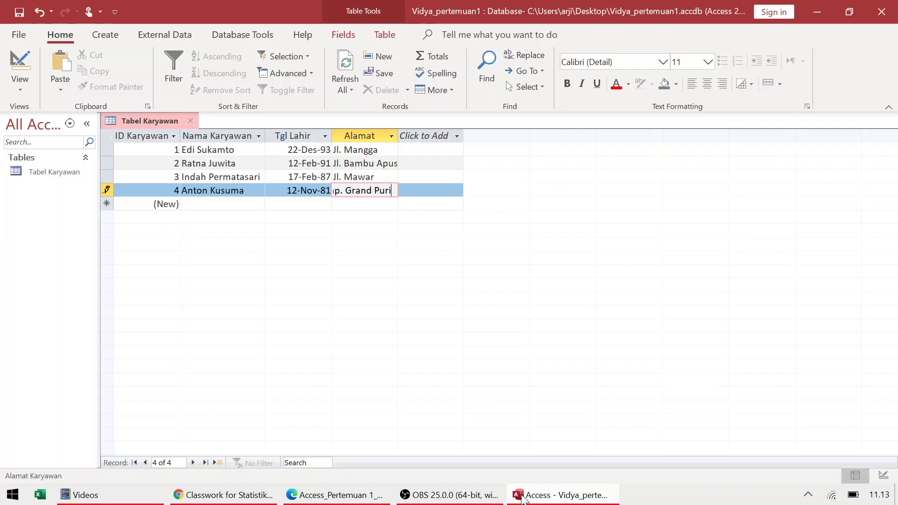
{"action": "type", "text": " PErtam"}
{"action": "key", "text": "BackSpace"}
{"action": "key", "text": "BackSpace"}
{"action": "key", "text": "BackSpace"}
{"action": "key", "text": "alt+Tab"}
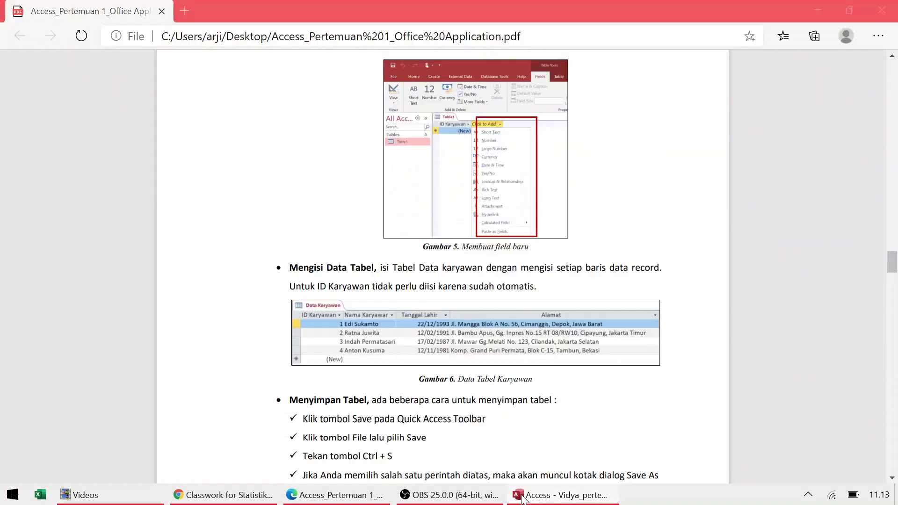
{"action": "key", "text": "alt+Tab"}
{"action": "type", "text": "erma"}
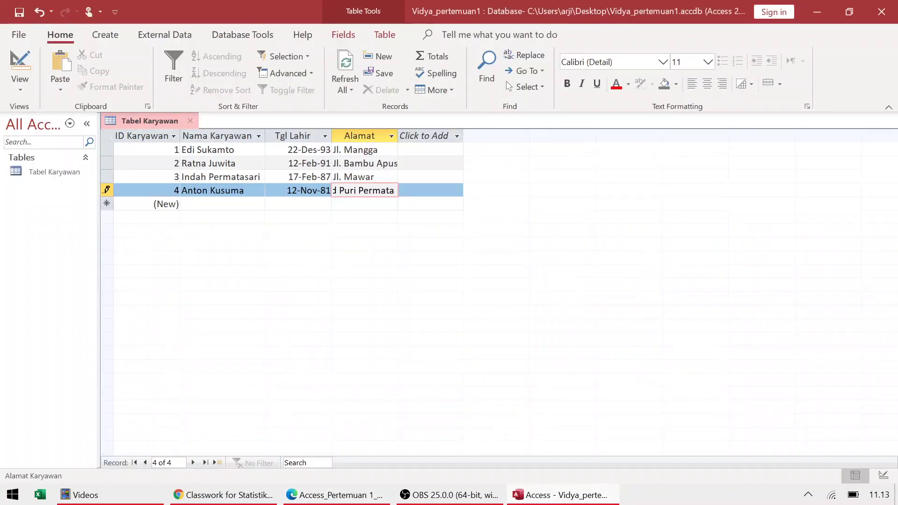
Step: Widen the Alamat column well beyond its longest address
{"action": "double_click", "coordinate": [398, 135]}
{"action": "left_click_drag", "start_coordinate": [398, 135], "coordinate": [502, 135]}
{"action": "left_click", "coordinate": [505, 163]}
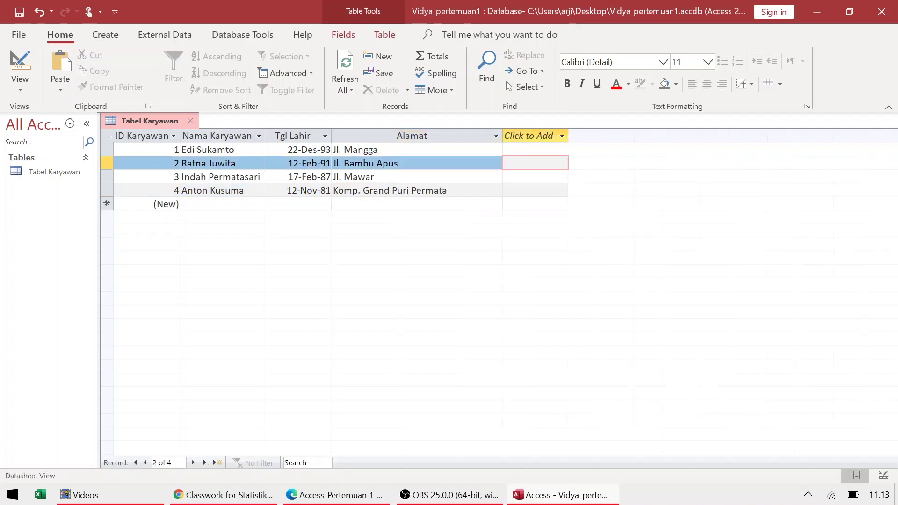
Step: Move the Alamat column ahead of Tgl Lahir and restore the original column order
{"action": "left_click", "coordinate": [379, 132]}
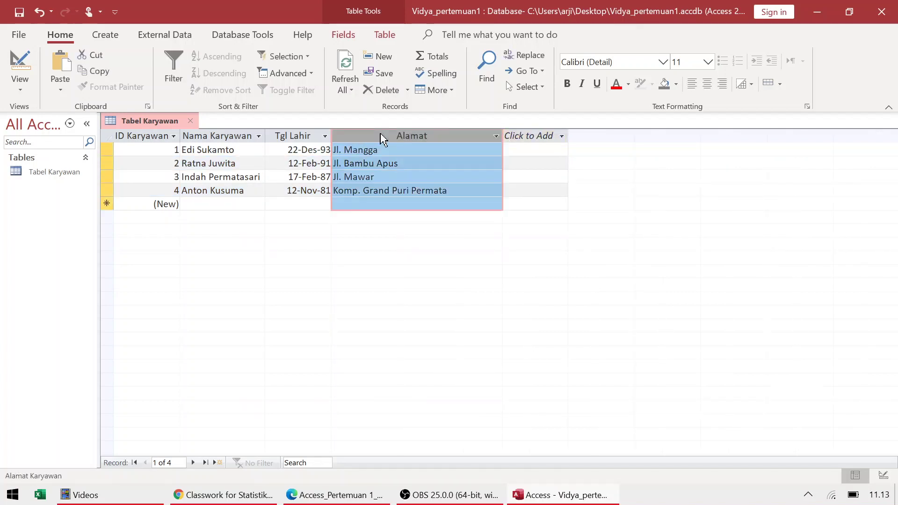
{"action": "mouse_move", "coordinate": [463, 138]}
{"action": "left_mouse_down"}
{"action": "mouse_move", "coordinate": [234, 140]}
{"action": "mouse_move", "coordinate": [475, 137]}
{"action": "left_mouse_up"}
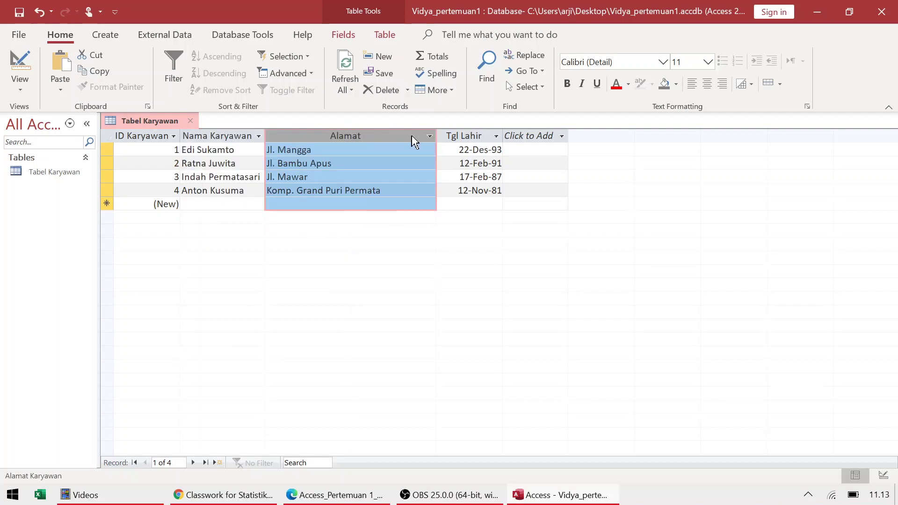
{"action": "left_click_drag", "start_coordinate": [401, 136], "coordinate": [352, 134]}
{"action": "left_click", "coordinate": [480, 135]}
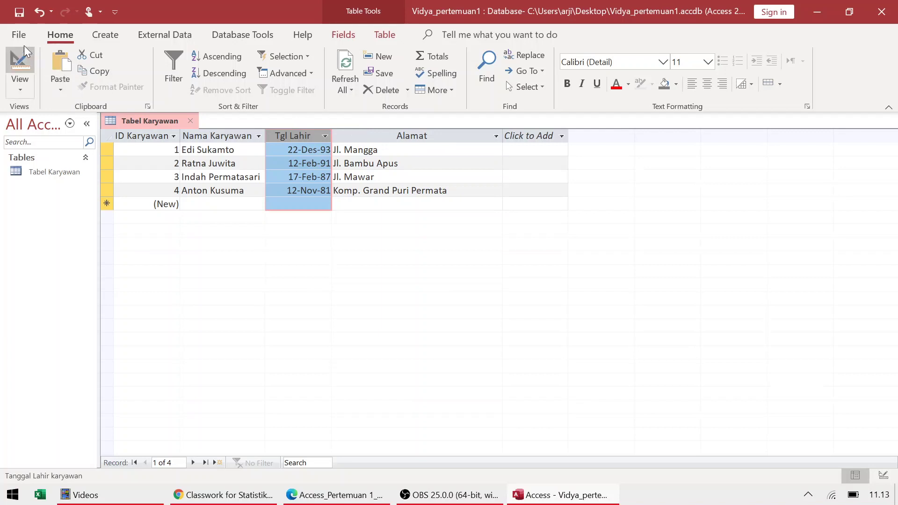
Step: Save Tabel Karyawan and consult the PDF module's section on creating a table with Design View
{"action": "left_click", "coordinate": [21, 15]}
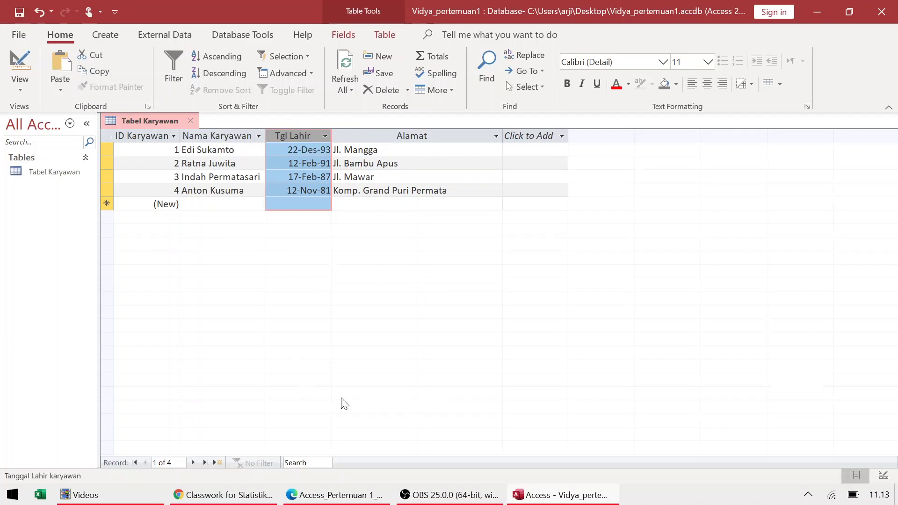
{"action": "left_click", "coordinate": [302, 496]}
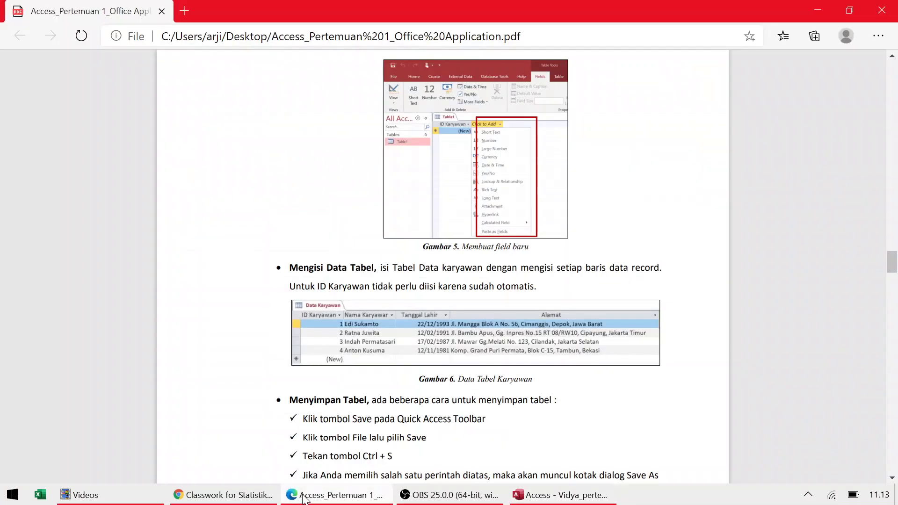
{"action": "scroll", "coordinate": [671, 250], "scroll_direction": "down", "scroll_amount": 6}
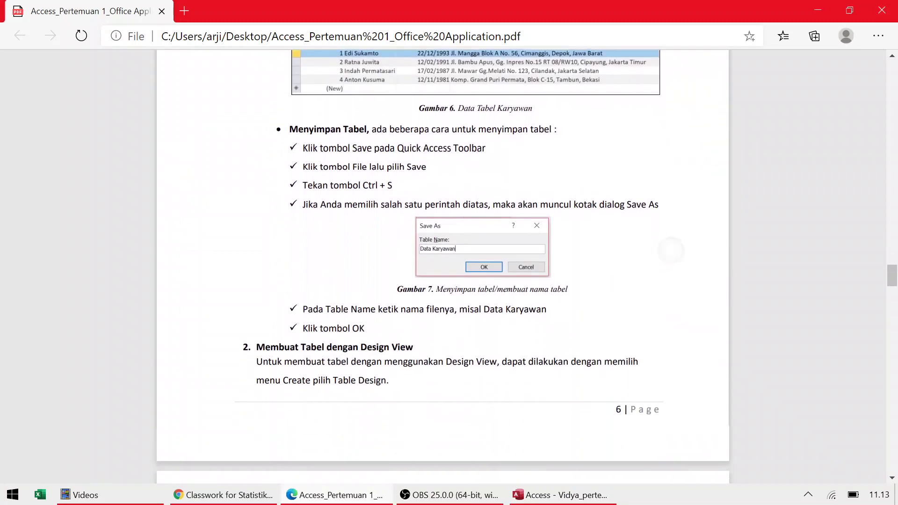
{"action": "scroll", "coordinate": [671, 251], "scroll_direction": "down", "scroll_amount": 6}
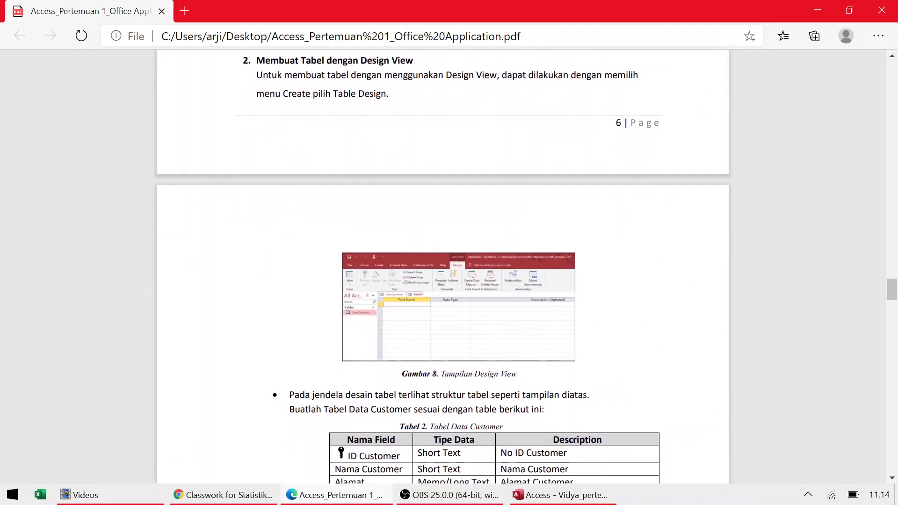
Step: Return to Access and create a new blank table in the database
{"action": "key", "text": "alt+Tab"}
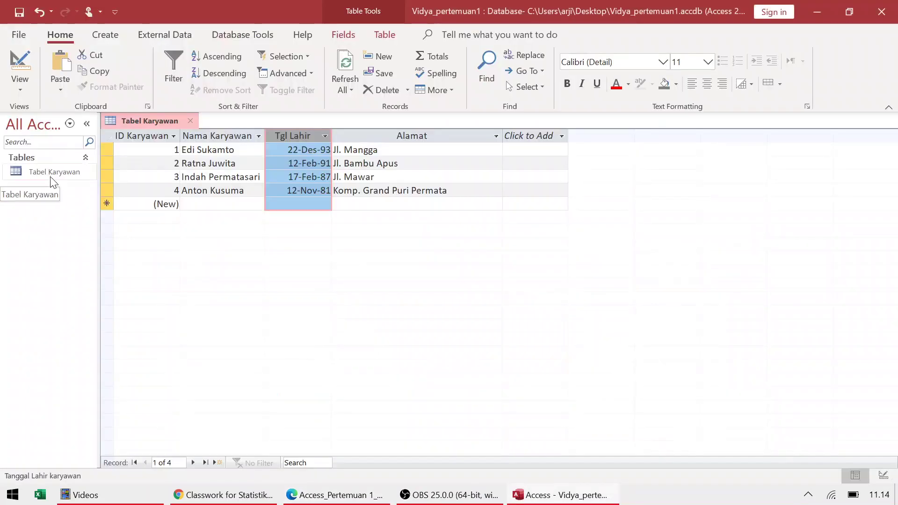
{"action": "left_click", "coordinate": [98, 35]}
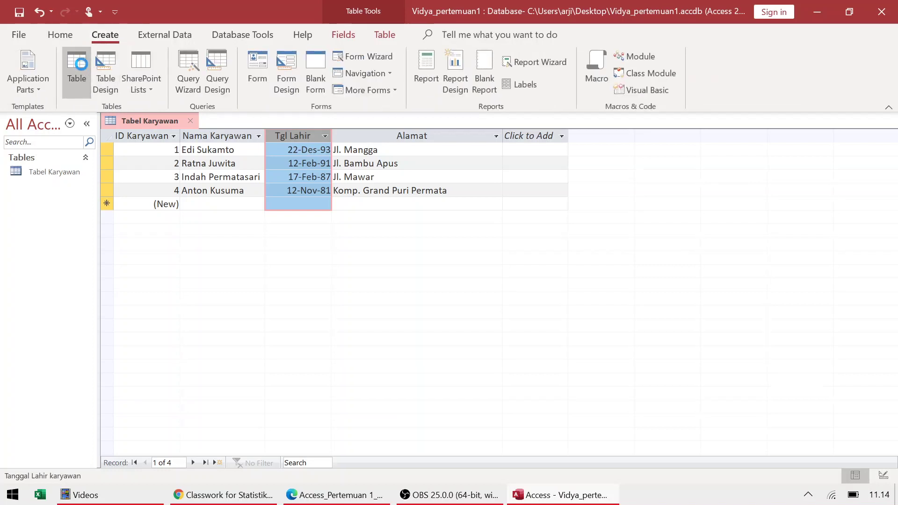
{"action": "left_click", "coordinate": [81, 63]}
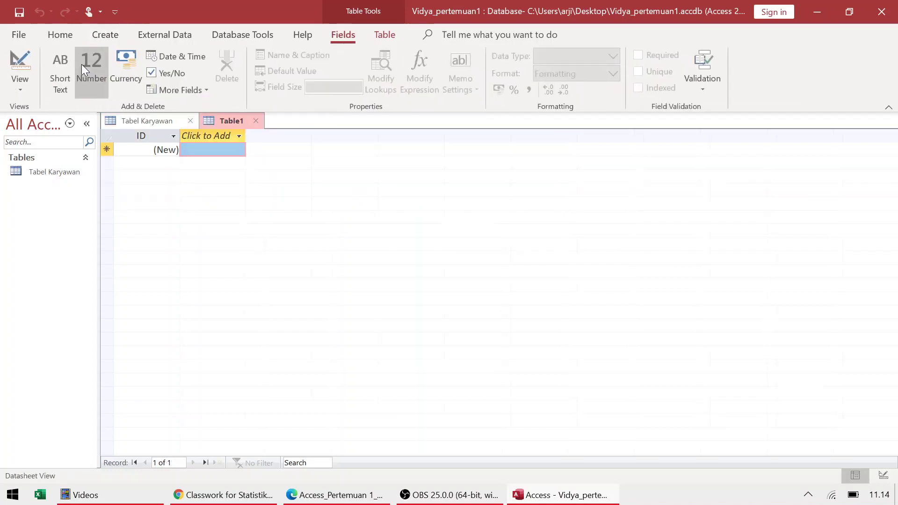
Step: Compare the Tabel Karyawan and Table1 datasheets and examine the ID field of the new table
{"action": "left_click", "coordinate": [21, 82]}
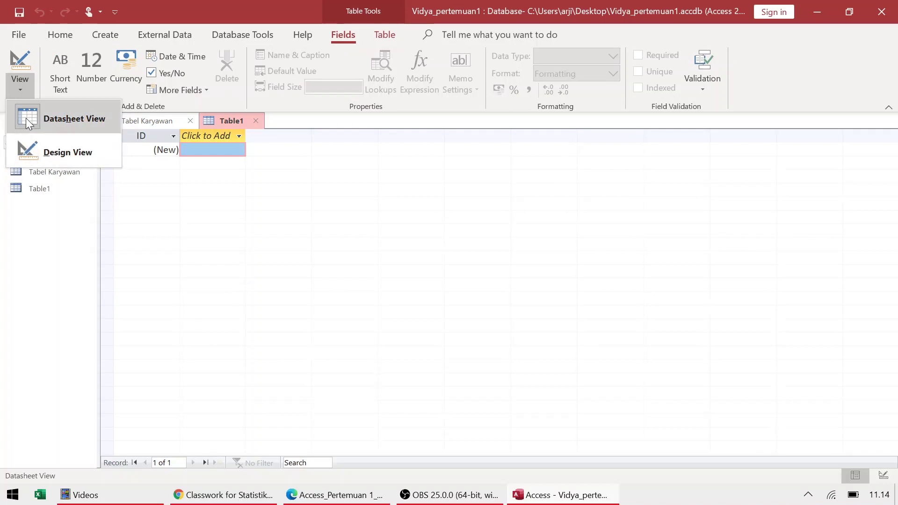
{"action": "left_click", "coordinate": [168, 117]}
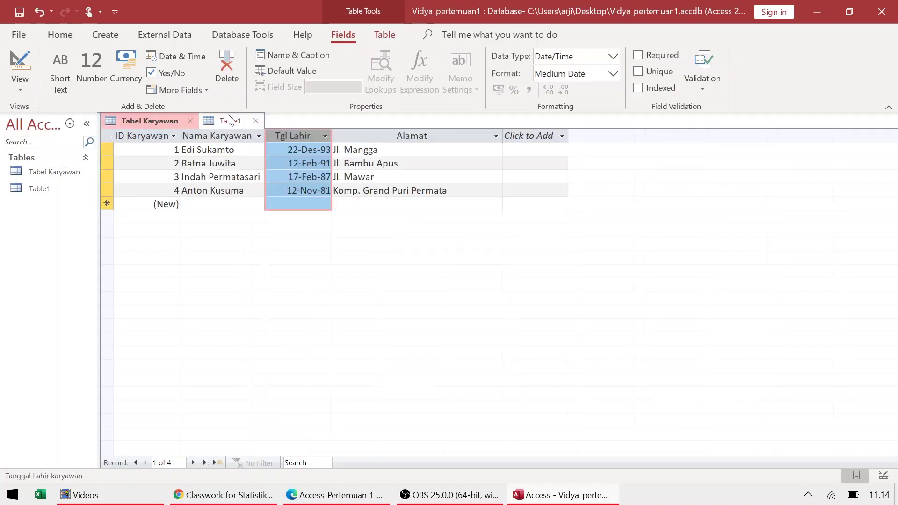
{"action": "left_click", "coordinate": [228, 120]}
{"action": "left_click", "coordinate": [173, 120]}
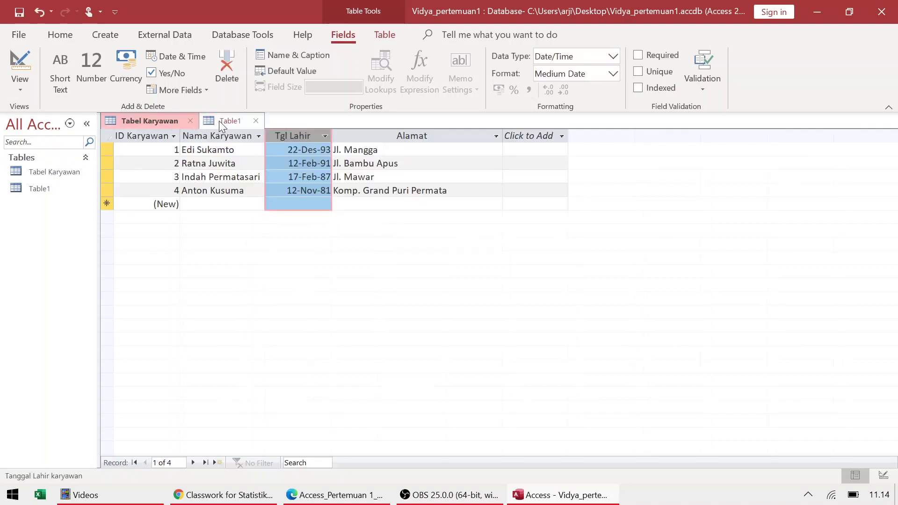
{"action": "left_click", "coordinate": [223, 119]}
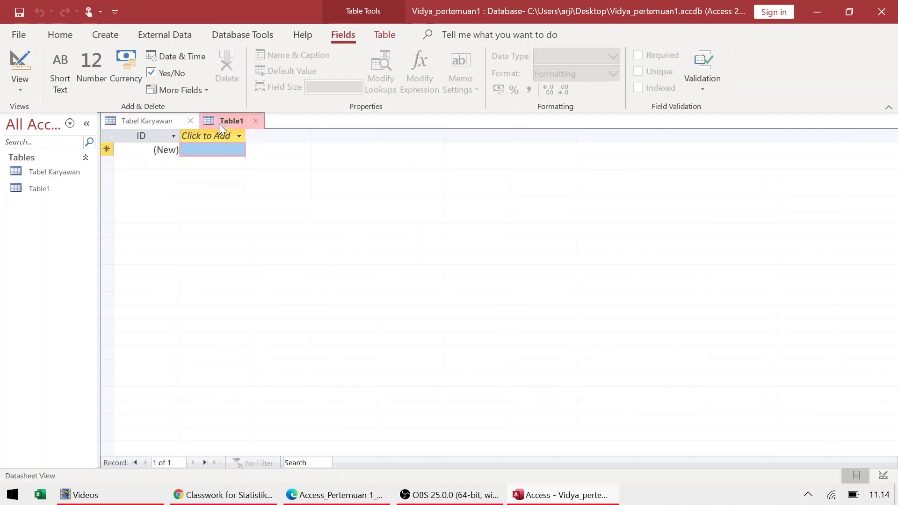
{"action": "left_click", "coordinate": [149, 136]}
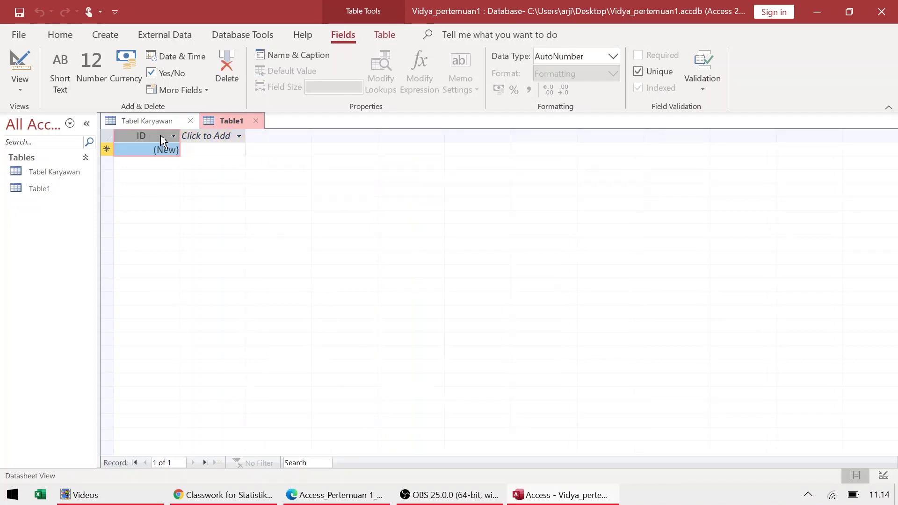
{"action": "left_click", "coordinate": [187, 135]}
{"action": "key", "text": "Escape"}
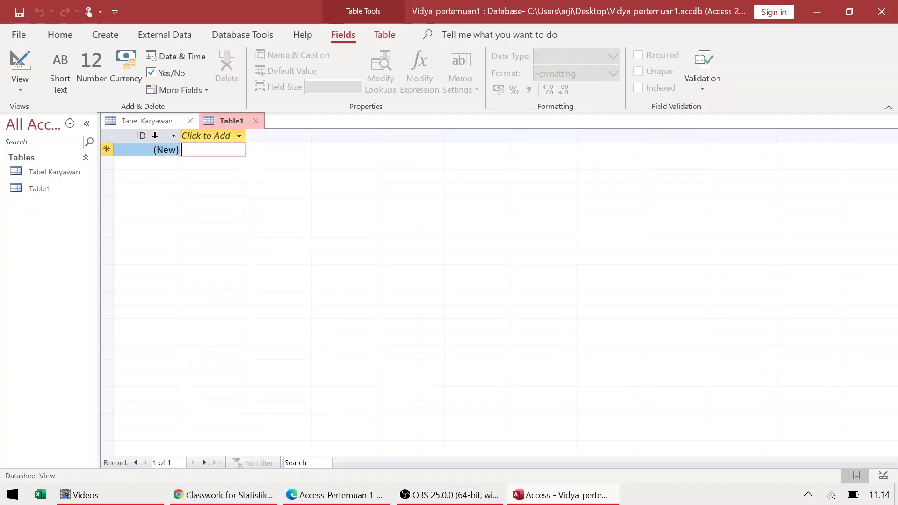
Step: Switch Table1 to Design View, check the customer table specification in the PDF module, and save the table as Tabel Customer in Access
{"action": "left_click", "coordinate": [18, 91]}
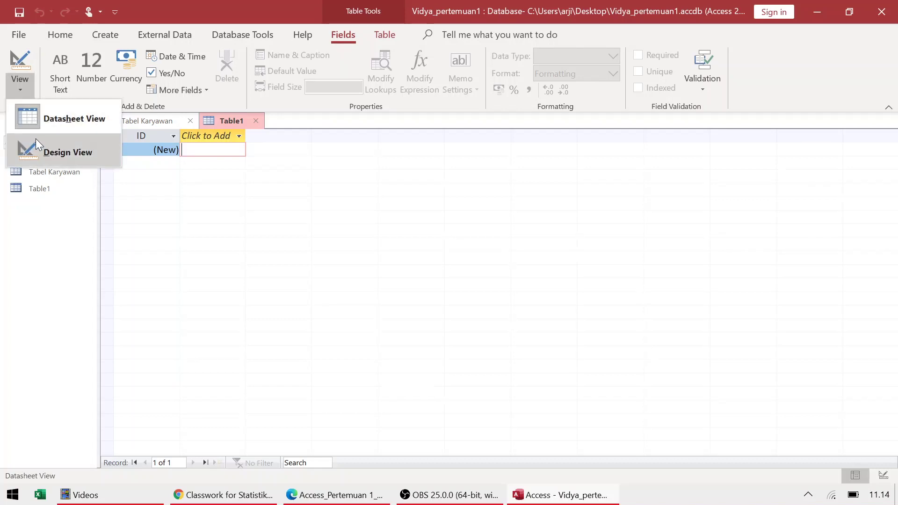
{"action": "left_click", "coordinate": [47, 153]}
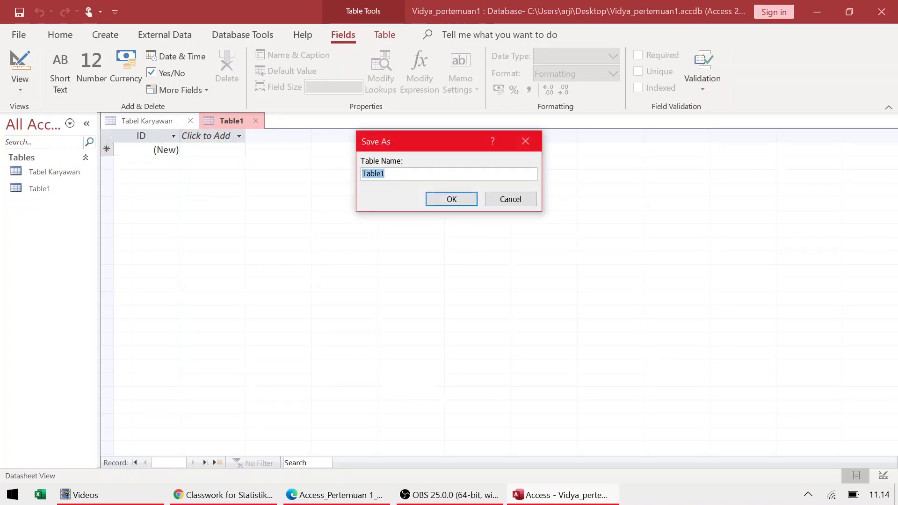
{"action": "type", "text": "T"}
{"action": "key", "text": "alt+Tab"}
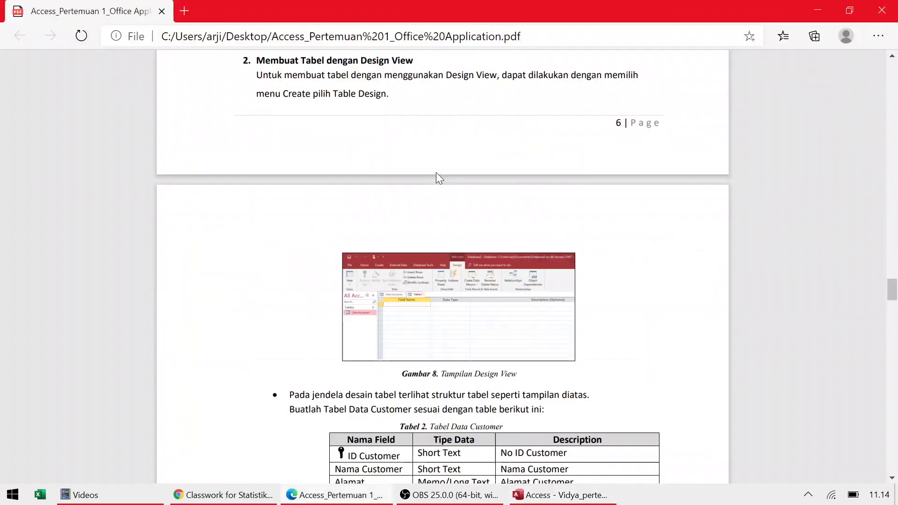
{"action": "scroll", "coordinate": [436, 172], "scroll_direction": "down", "scroll_amount": 5}
{"action": "scroll", "coordinate": [449, 262], "scroll_direction": "down", "scroll_amount": 1}
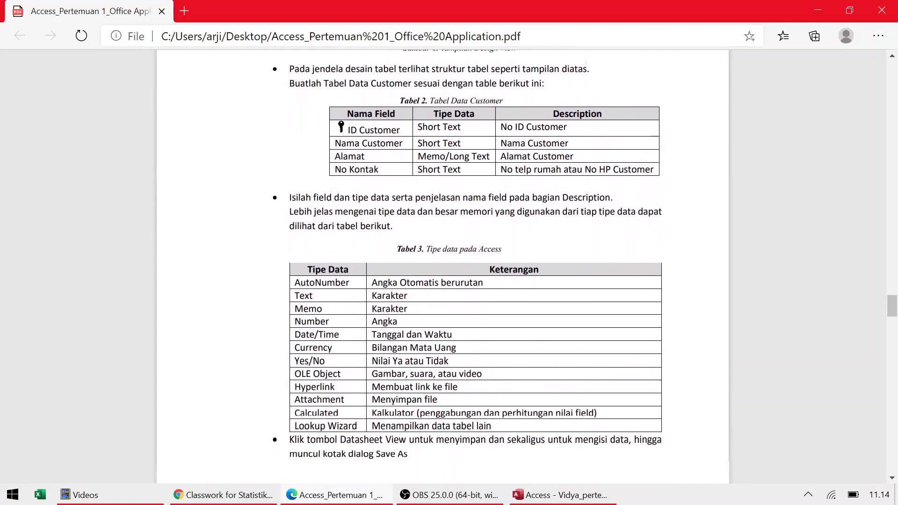
{"action": "key", "text": "alt+Tab"}
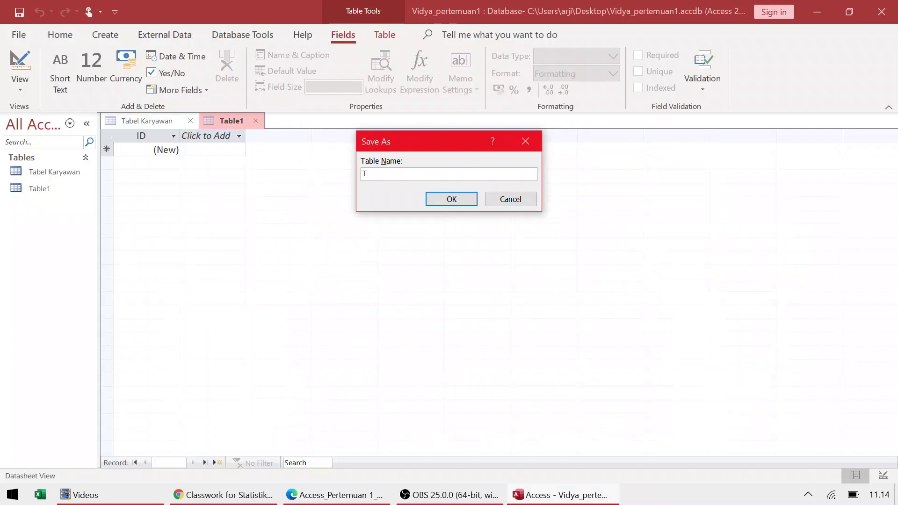
{"action": "type", "text": "abel Cust"}
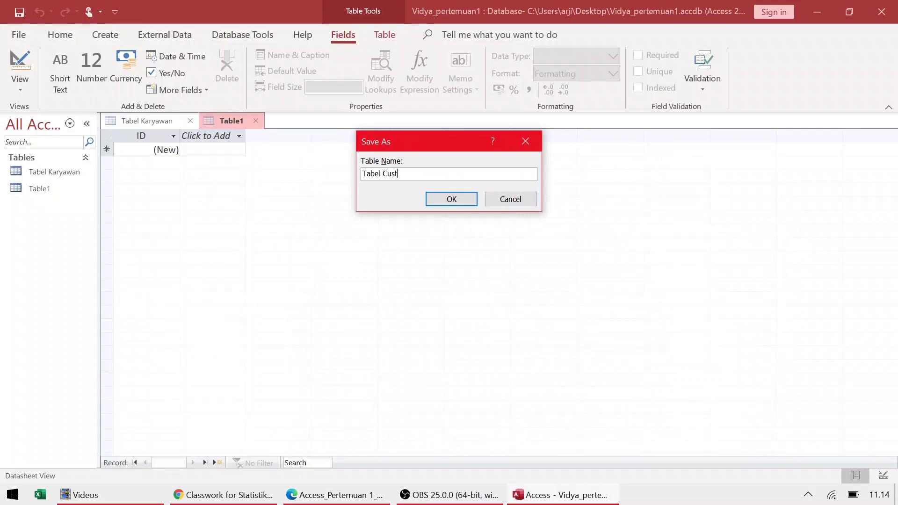
{"action": "type", "text": "omer"}
{"action": "left_click", "coordinate": [462, 201]}
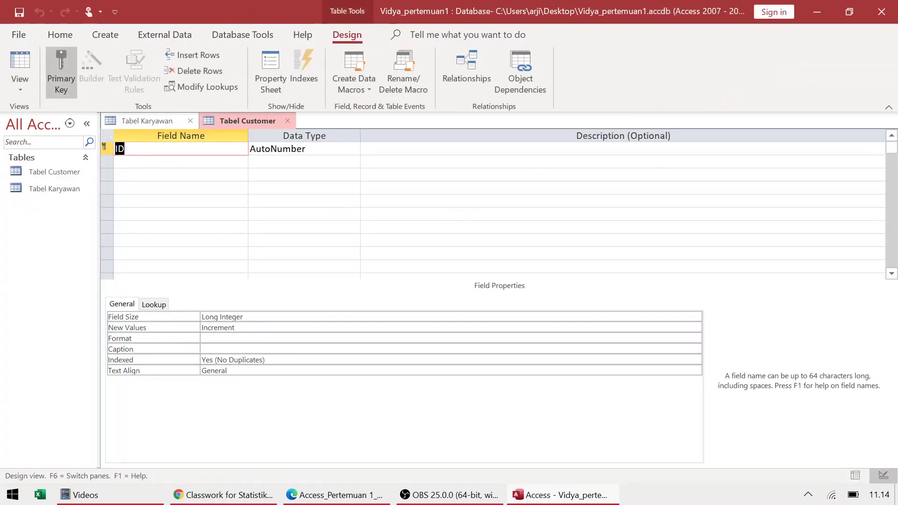
Step: Rename the ID field to ID Customer and set its data type to Short Text, following the PDF's customer table
{"action": "left_click", "coordinate": [150, 162]}
{"action": "left_click", "coordinate": [140, 148]}
{"action": "key", "text": "alt+Tab"}
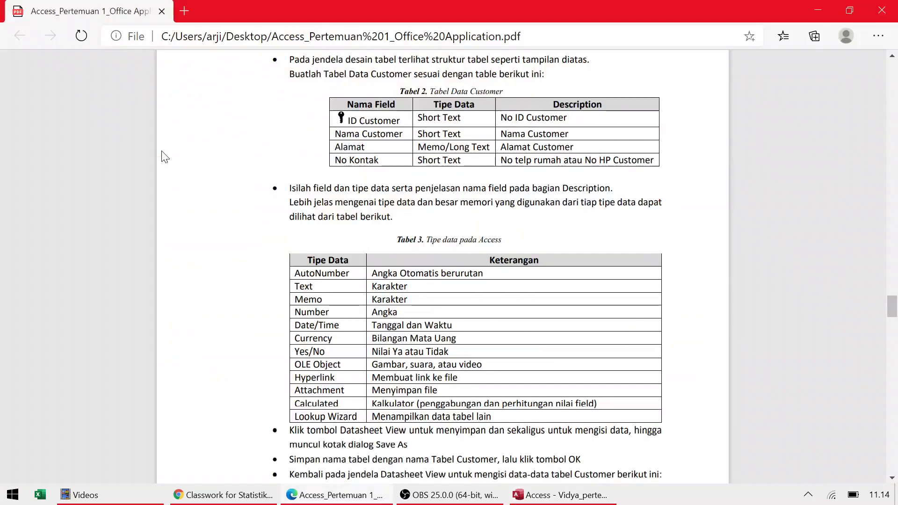
{"action": "key", "text": "alt+Tab"}
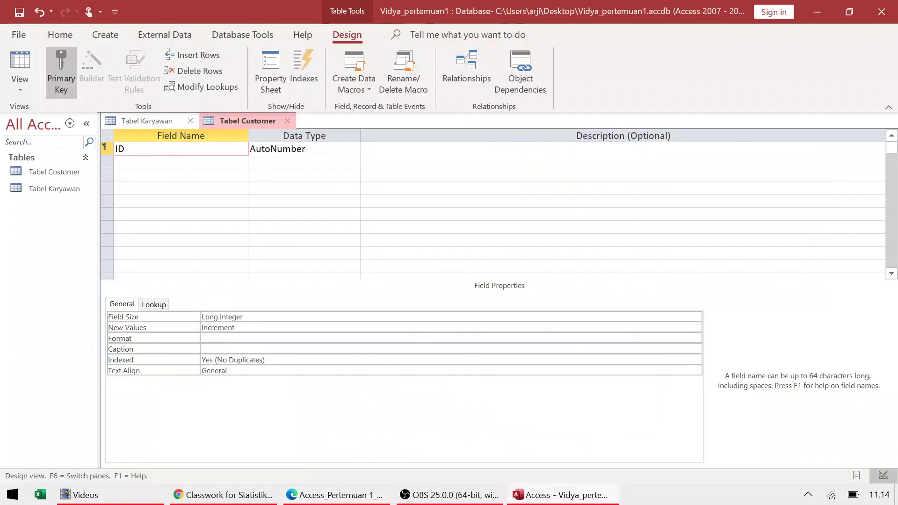
{"action": "type", "text": "Customer"}
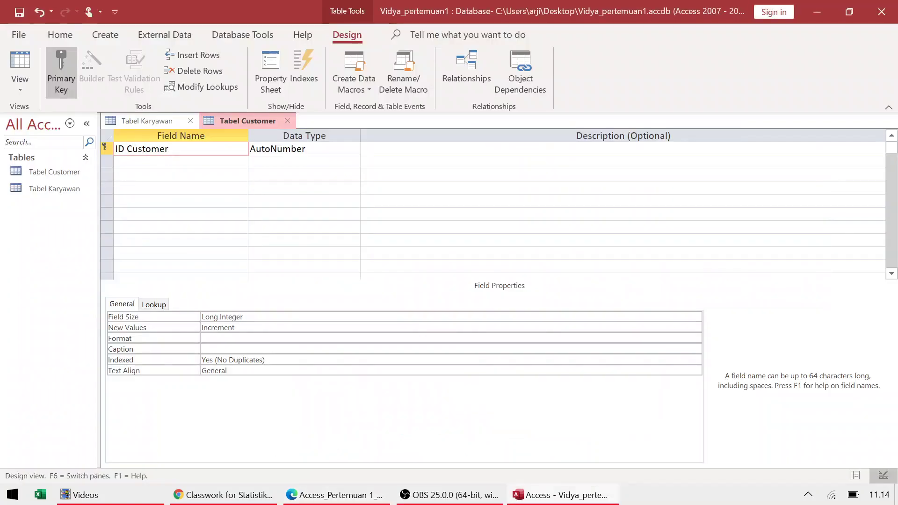
{"action": "key", "text": "alt+Tab"}
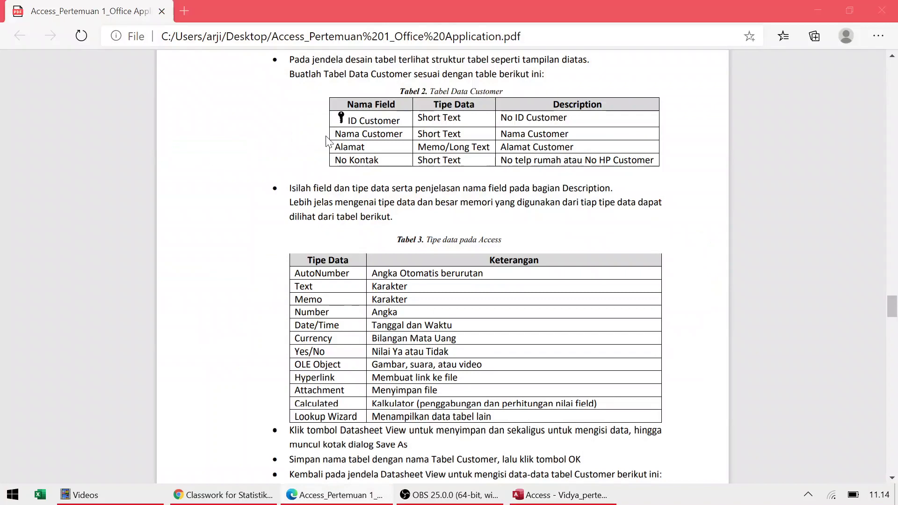
{"action": "key", "text": "alt+Tab"}
{"action": "left_click", "coordinate": [351, 148]}
{"action": "left_click", "coordinate": [353, 148]}
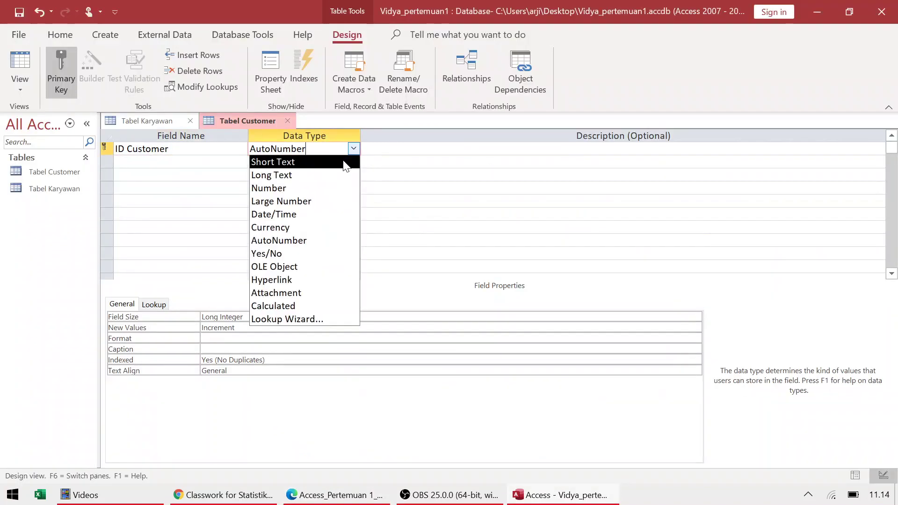
{"action": "left_click", "coordinate": [344, 162]}
Step: Check the PDF for the description of ID Customer and enter "No ID Customer" for that field in Access
{"action": "key", "text": "Tab"}
{"action": "key", "text": "alt+Tab"}
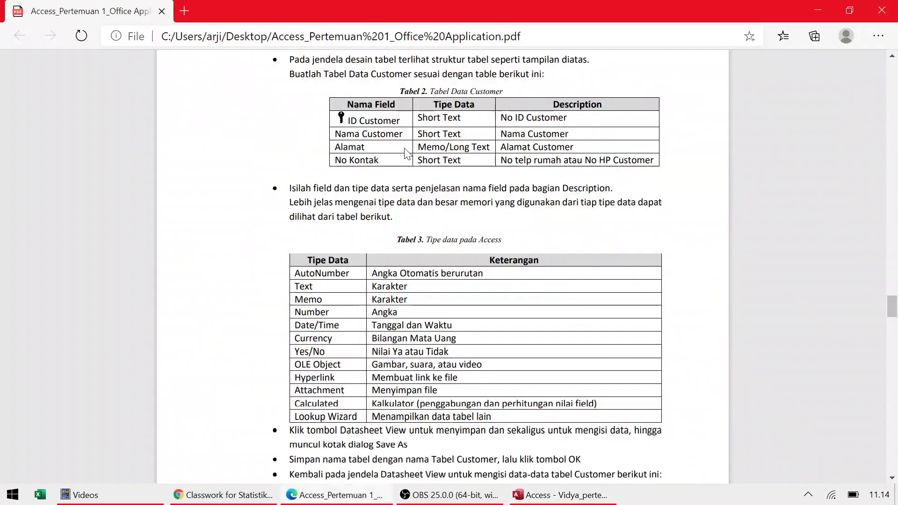
{"action": "key", "text": "alt+Tab"}
{"action": "type", "text": "No "}
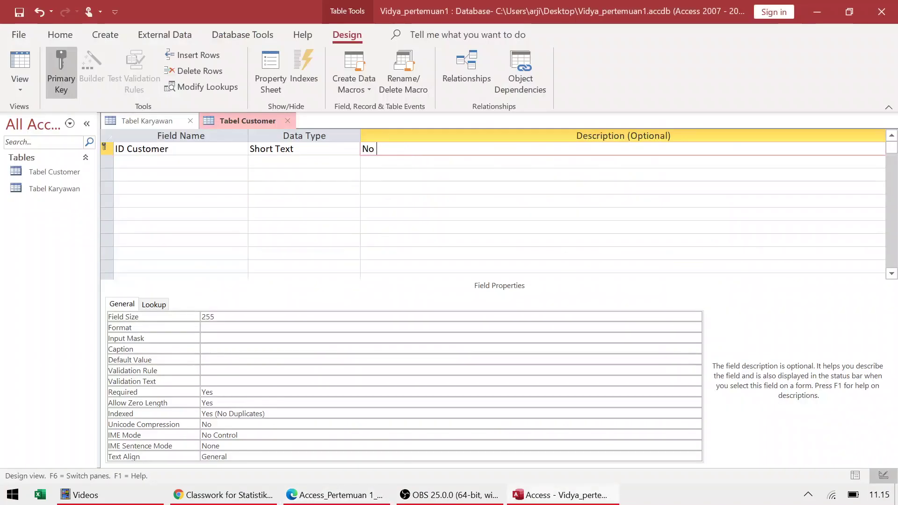
{"action": "type", "text": "Id Customer"}
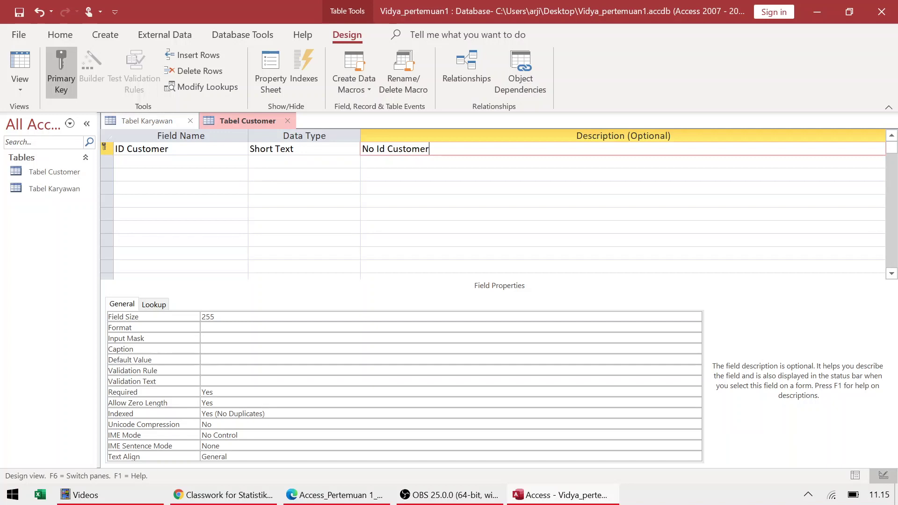
{"action": "left_click_drag", "start_coordinate": [385, 148], "coordinate": [379, 149]}
{"action": "type", "text": "D"}
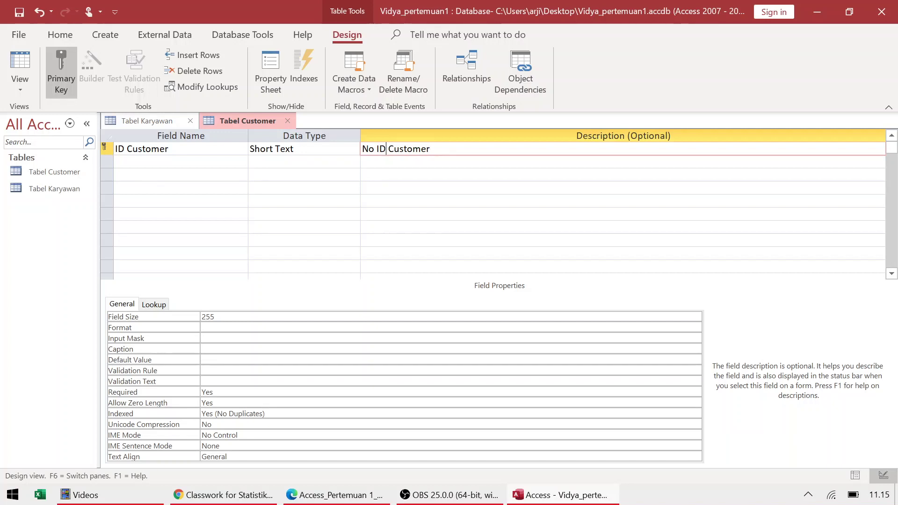
{"action": "key", "text": "Return"}
Step: Add a Nama Customer field with the Short Text data type below ID Customer, checking the PDF specification
{"action": "key", "text": "alt+Tab"}
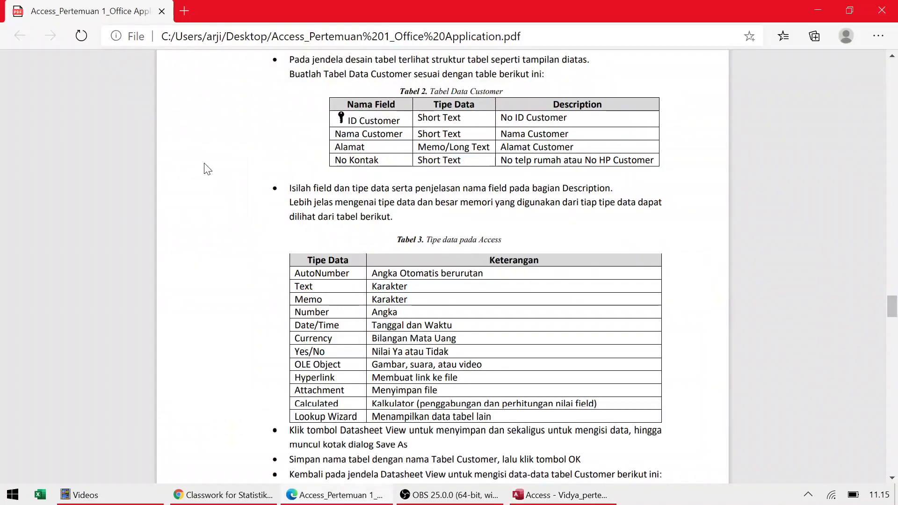
{"action": "key", "text": "alt+Tab"}
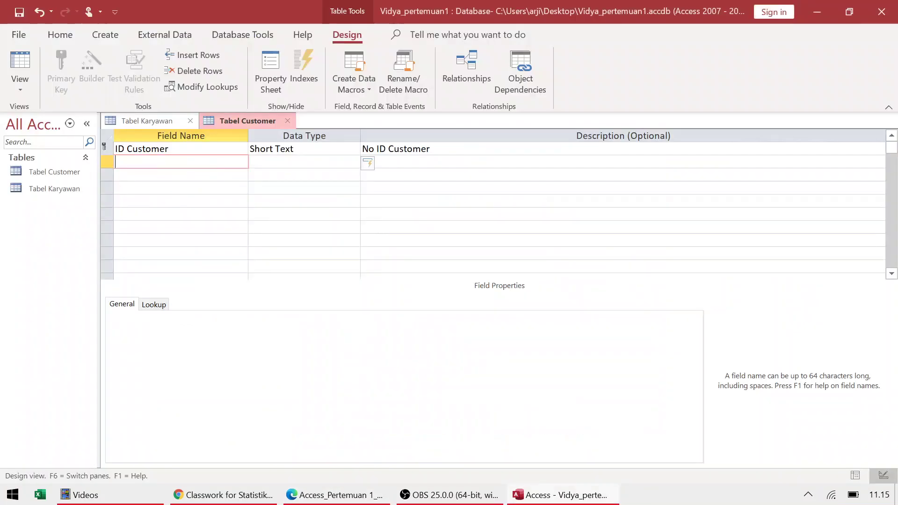
{"action": "type", "text": "Nama C"}
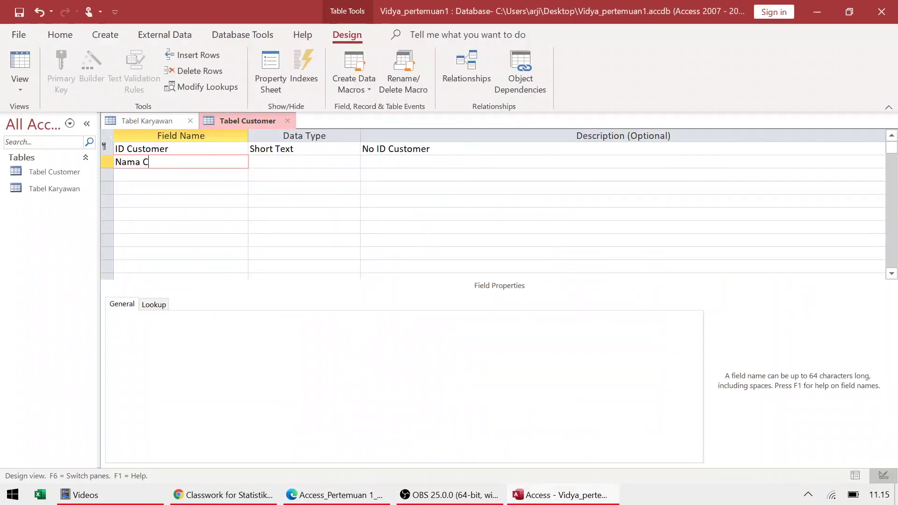
{"action": "type", "text": "Uustomer"}
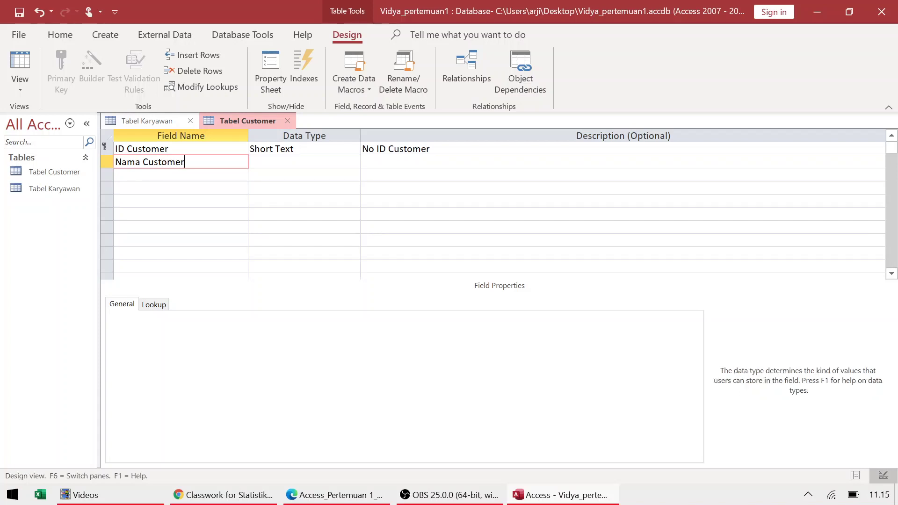
{"action": "key", "text": "Return"}
{"action": "key", "text": "alt+Tab"}
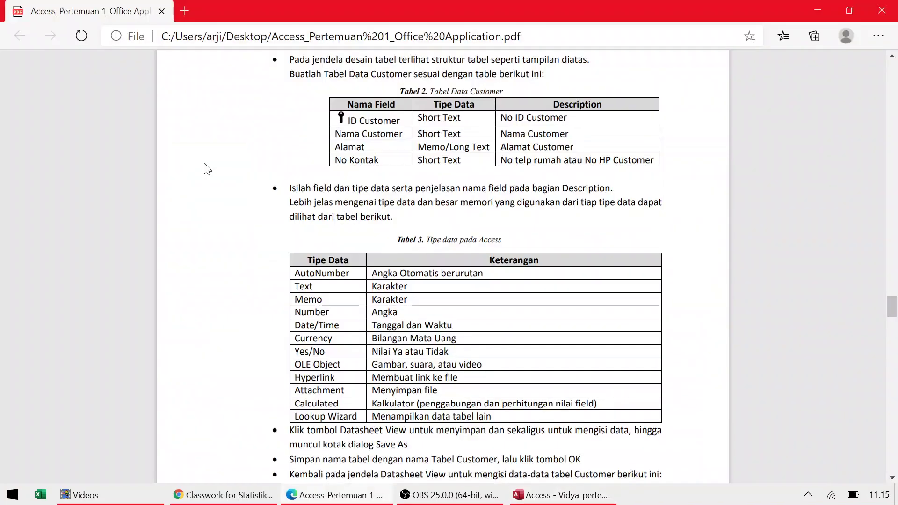
{"action": "key", "text": "alt+Tab"}
{"action": "key", "text": "Return"}
Step: Enter "Nama Customer" as the description of the Nama Customer field
{"action": "type", "text": "Nama "}
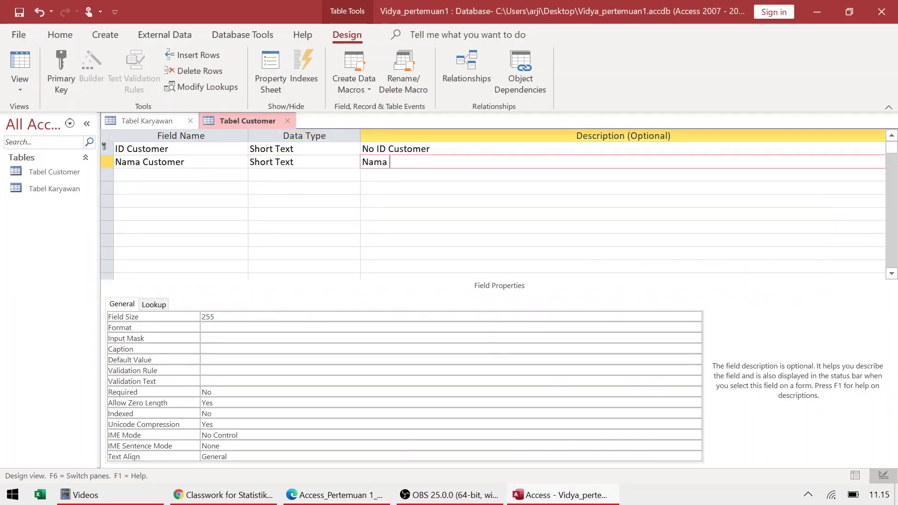
{"action": "type", "text": "SCUstome"}
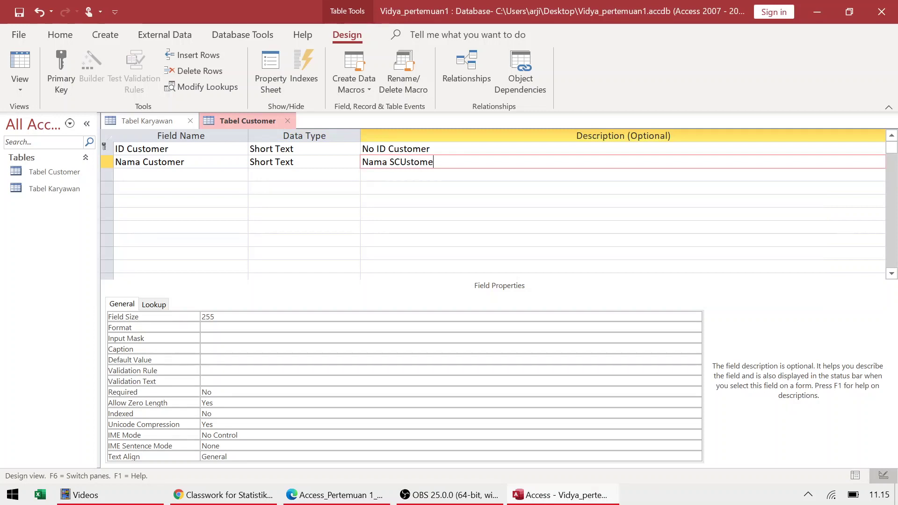
{"action": "key", "text": "BackSpace"}
{"action": "key", "text": "BackSpace"}
{"action": "key", "text": "BackSpace"}
{"action": "key", "text": "BackSpace"}
{"action": "key", "text": "BackSpace"}
{"action": "key", "text": "BackSpace"}
{"action": "key", "text": "BackSpace"}
{"action": "key", "text": "BackSpace"}
{"action": "type", "text": "C"}
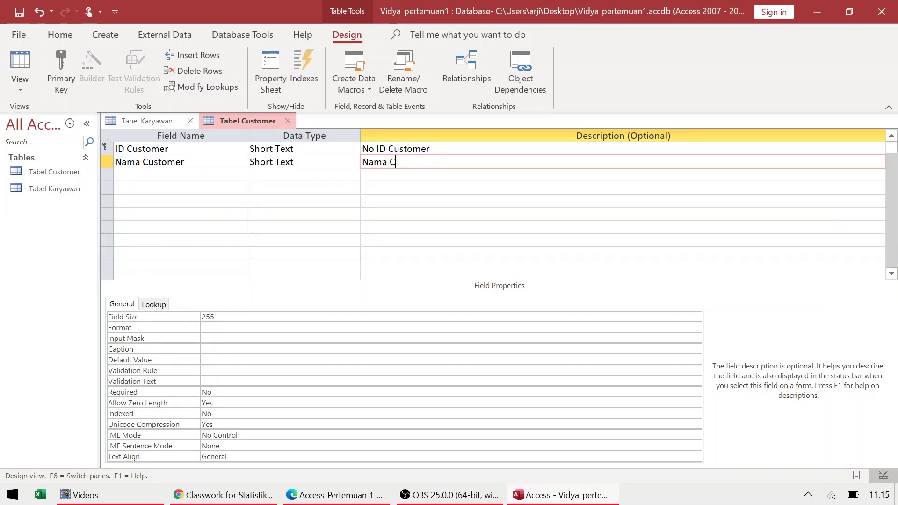
{"action": "type", "text": "ustomer"}
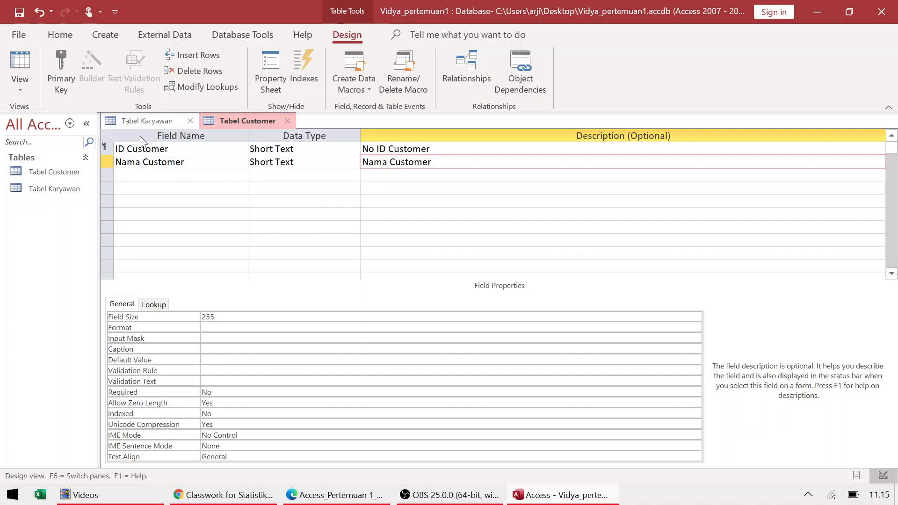
{"action": "key", "text": "Return"}
Step: Consult the PDF's customer table and add an Alamat field with the Long Text data type in Access
{"action": "key", "text": "alt+Tab"}
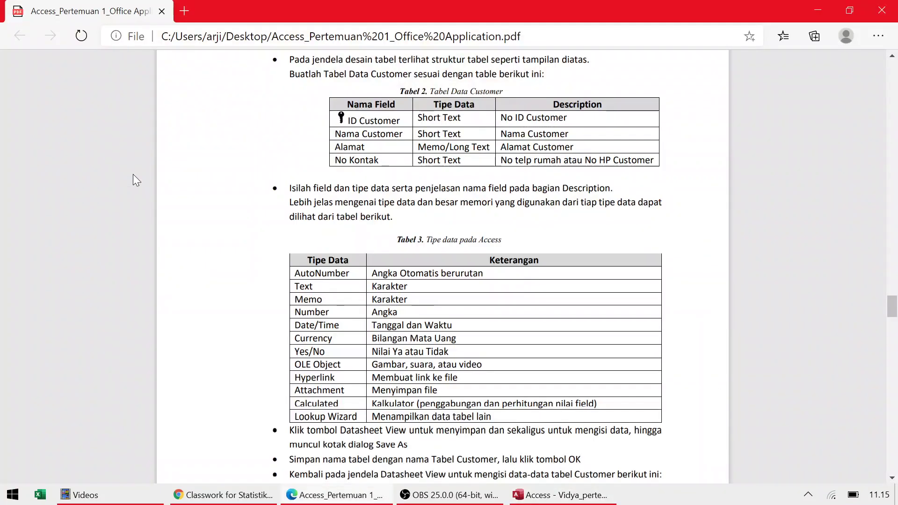
{"action": "key", "text": "alt+Tab"}
{"action": "type", "text": "Alama"}
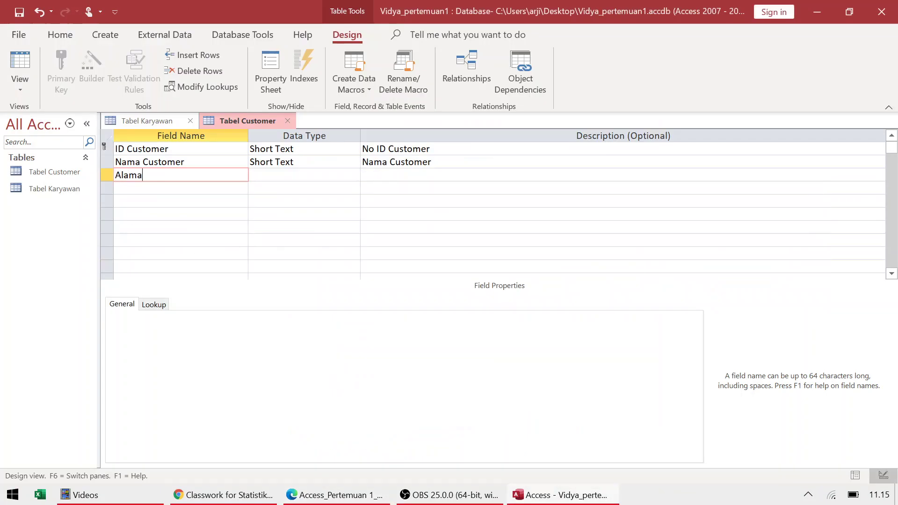
{"action": "type", "text": "t"}
{"action": "key", "text": "Return"}
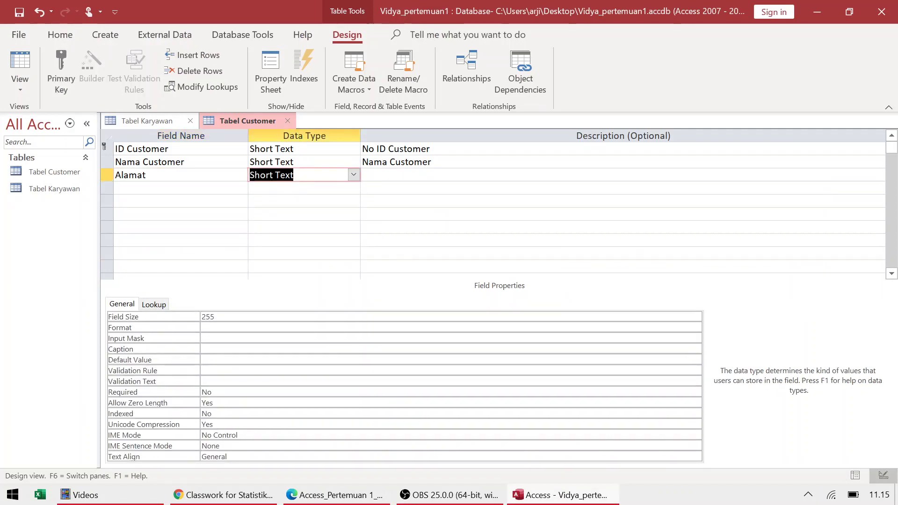
{"action": "left_click", "coordinate": [353, 175]}
{"action": "key", "text": "Down"}
{"action": "key", "text": "Return"}
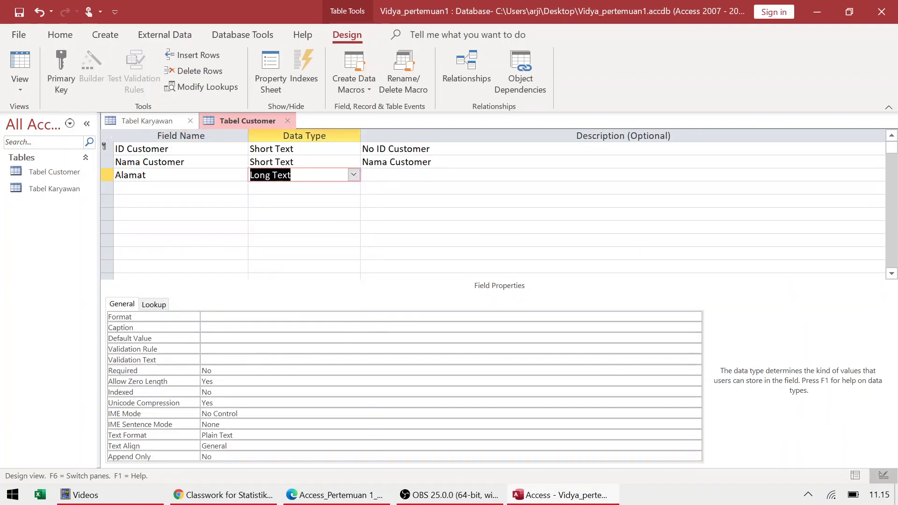
Step: Check the PDF for the description of Alamat and enter "Alamat Customer" for that field in Access
{"action": "key", "text": "Return"}
{"action": "key", "text": "alt+Tab"}
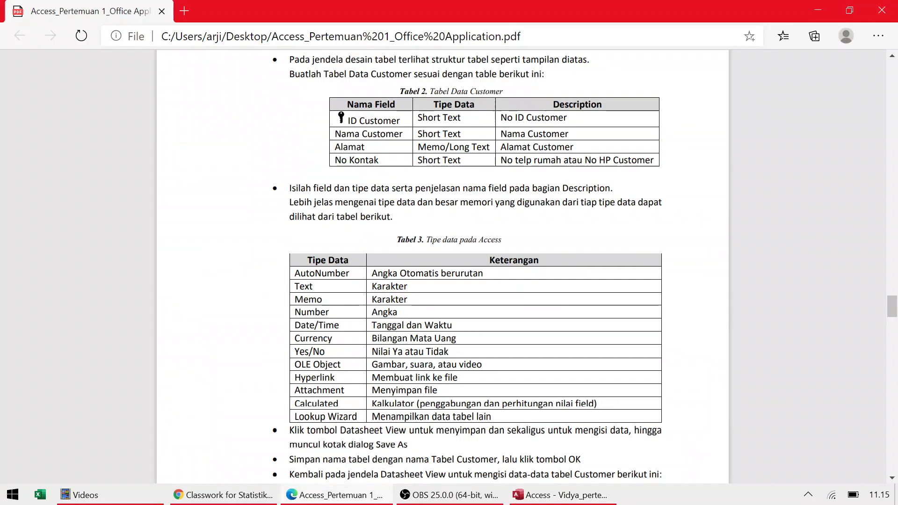
{"action": "key", "text": "alt+Tab"}
{"action": "type", "text": "Alama"}
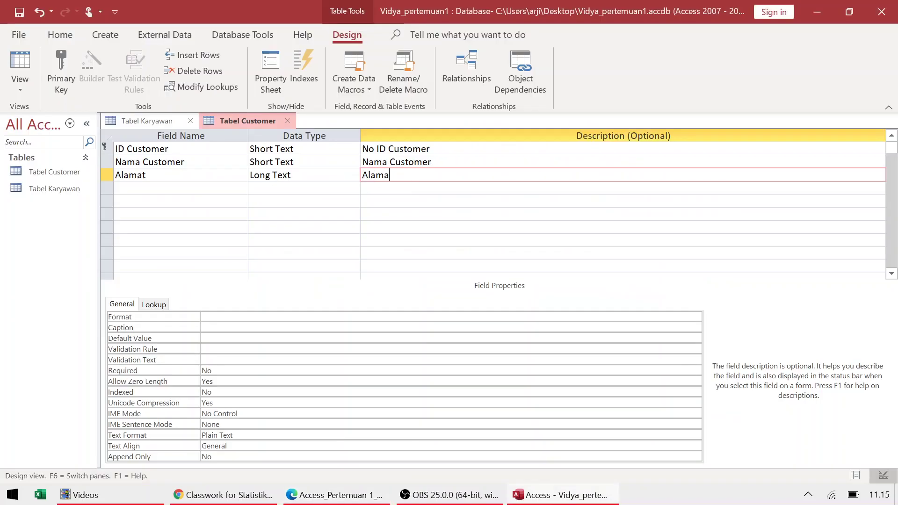
{"action": "type", "text": "t Customer"}
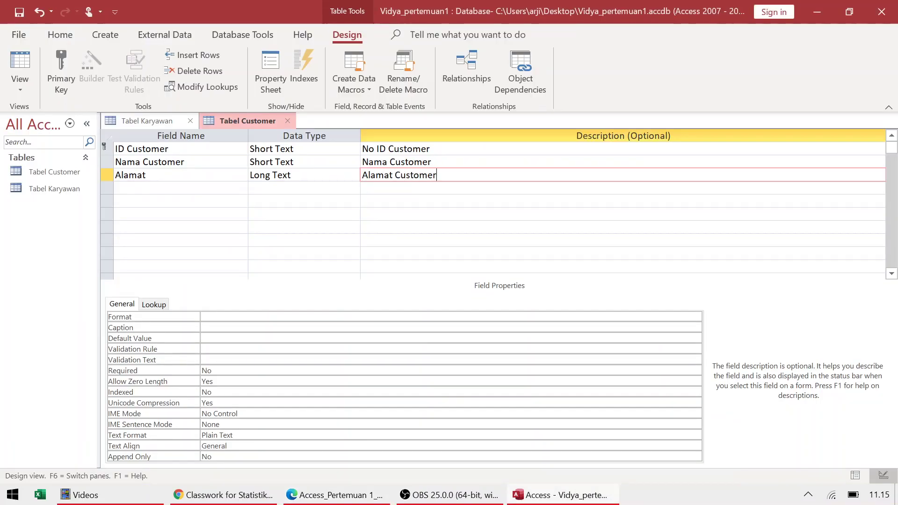
{"action": "key", "text": "Return"}
Step: Look up the last customer field in the PDF and add a field named No Kontak below Alamat in Access
{"action": "key", "text": "alt+Tab"}
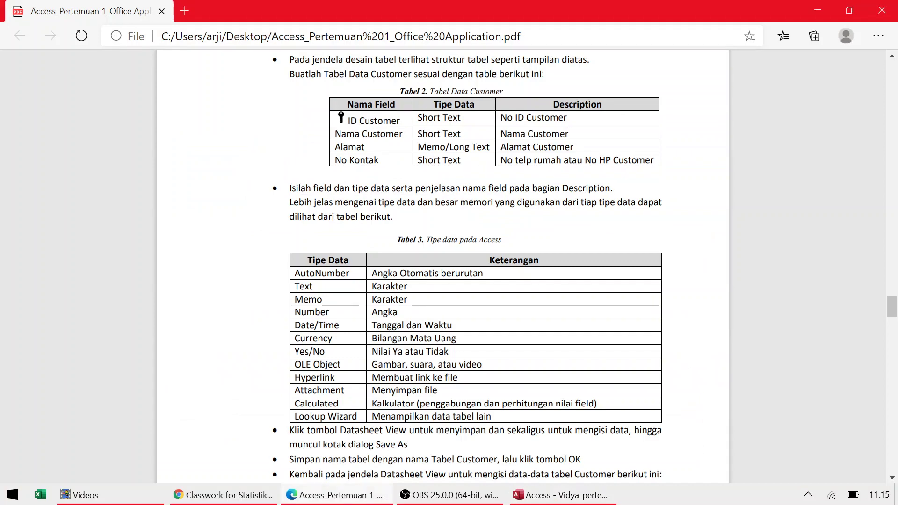
{"action": "key", "text": "alt+Tab"}
{"action": "type", "text": "No Ko"}
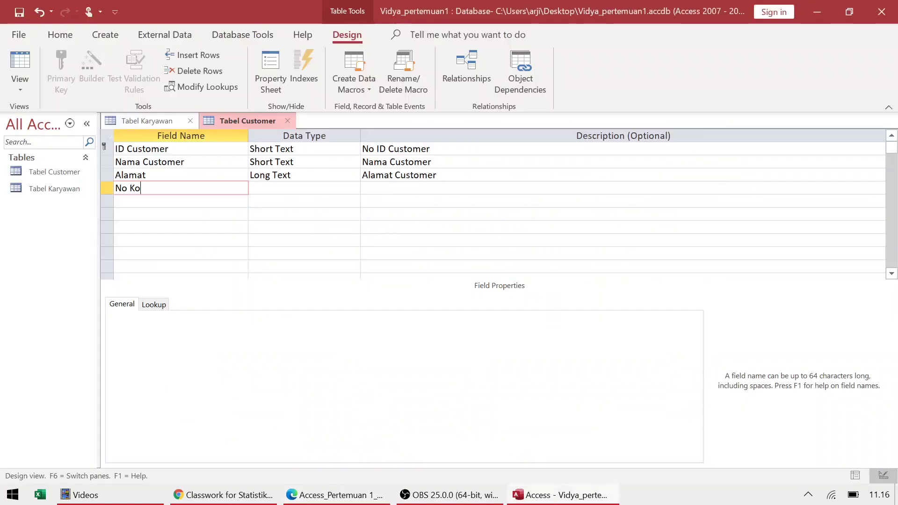
{"action": "type", "text": "ntak"}
{"action": "key", "text": "Return"}
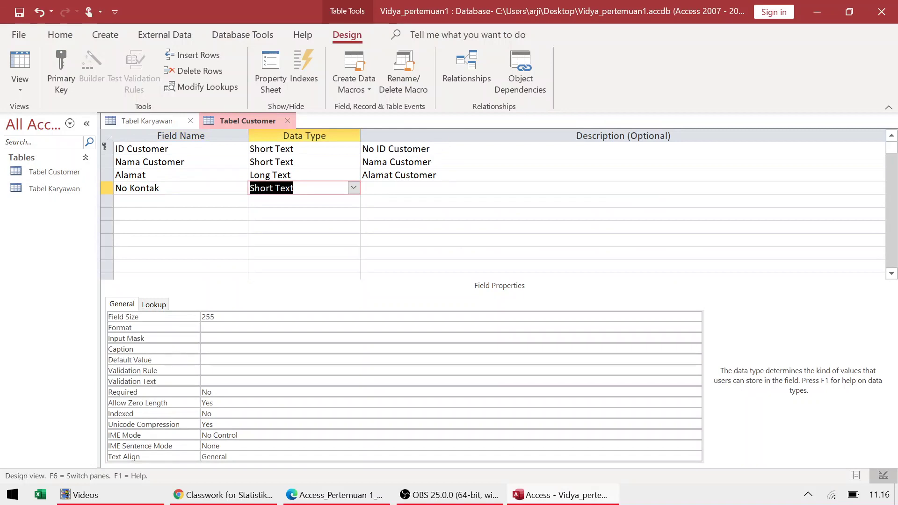
Step: Set the data type of the No Kontak field to Short Text after trying Number
{"action": "left_click", "coordinate": [354, 188]}
{"action": "left_click", "coordinate": [335, 228]}
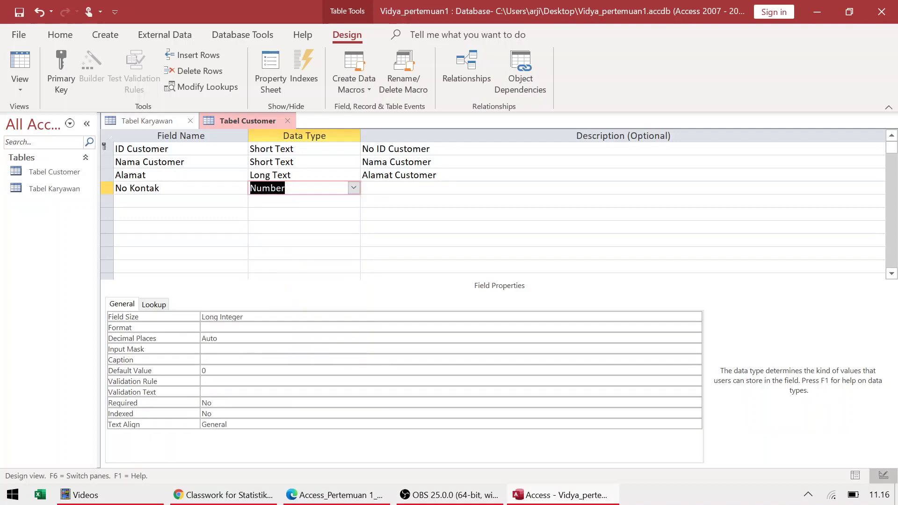
{"action": "left_click", "coordinate": [354, 187]}
{"action": "left_click", "coordinate": [343, 201]}
{"action": "key", "text": "Tab"}
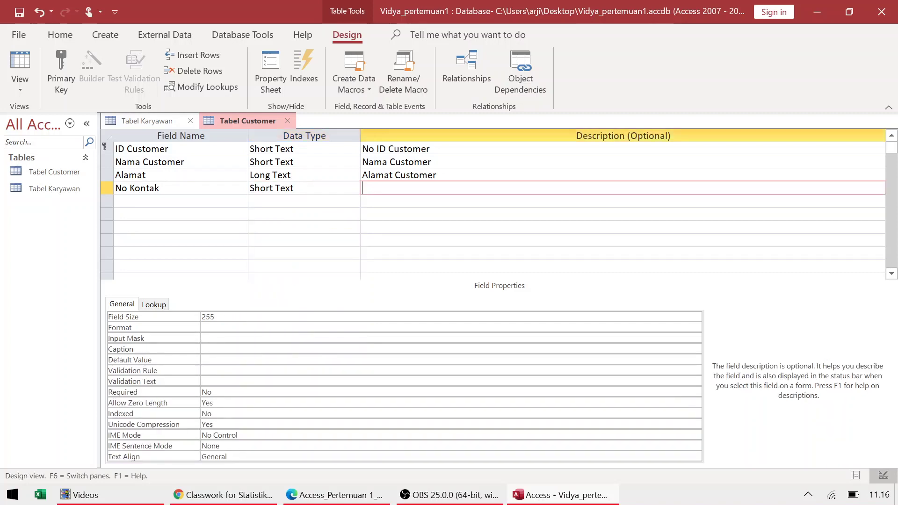
Step: Check the PDF for the No Kontak description, enter "No Telp Rumah atauNo HP Customer" in Access, and save the table
{"action": "key", "text": "alt+Tab"}
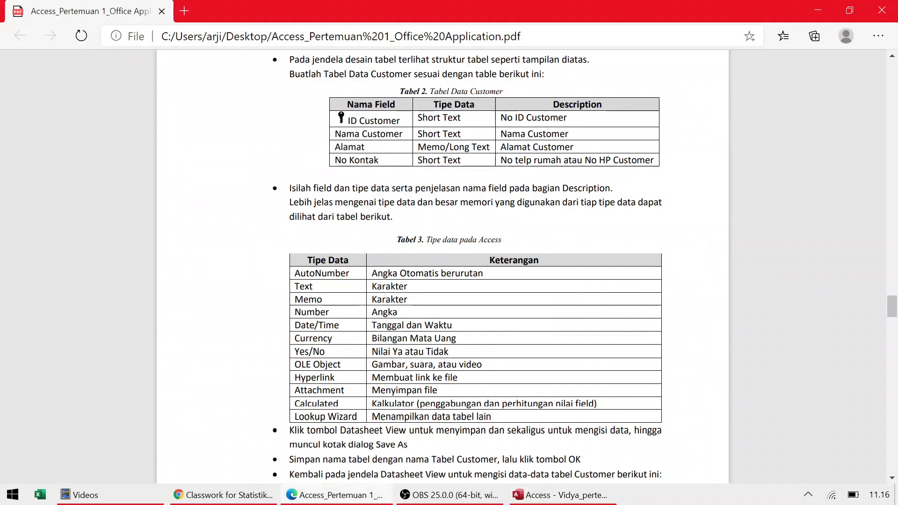
{"action": "key", "text": "alt+Tab"}
{"action": "type", "text": "No T"}
{"action": "type", "text": "elp Rumah "}
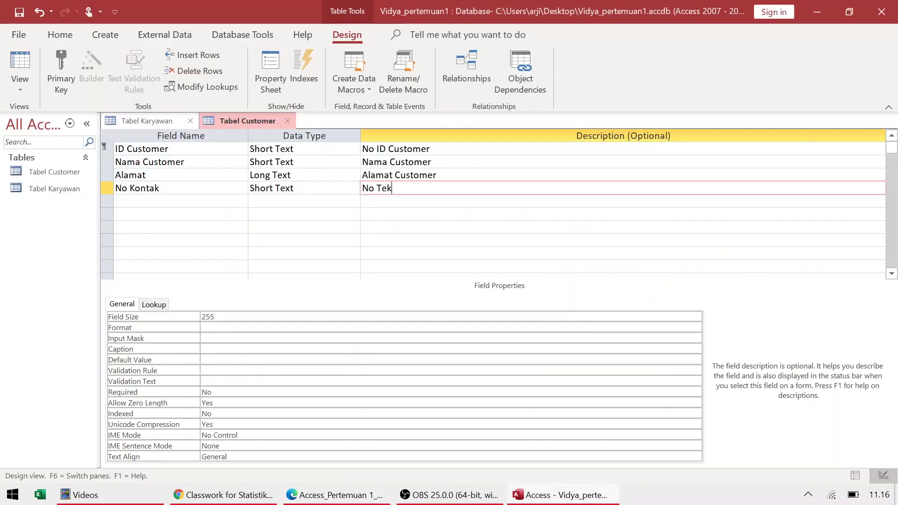
{"action": "type", "text": "atau"}
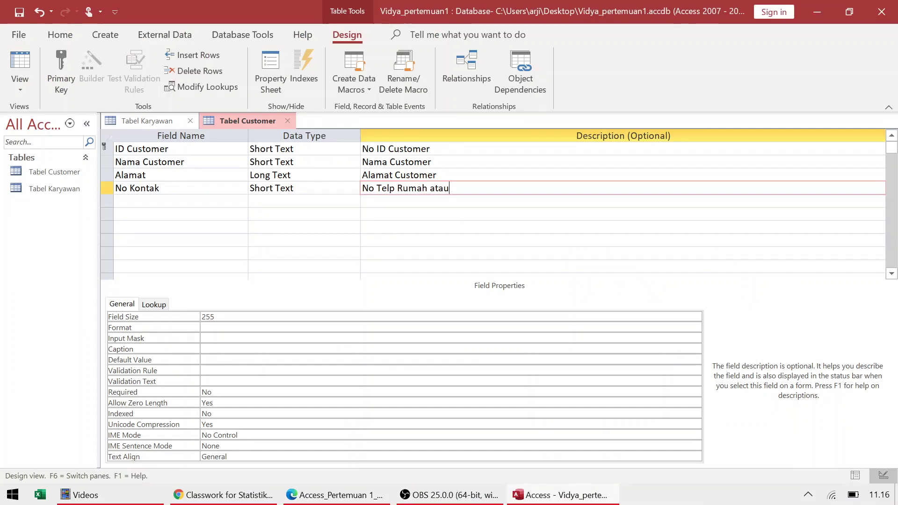
{"action": "key", "text": "alt+Tab"}
{"action": "key", "text": "alt+Tab"}
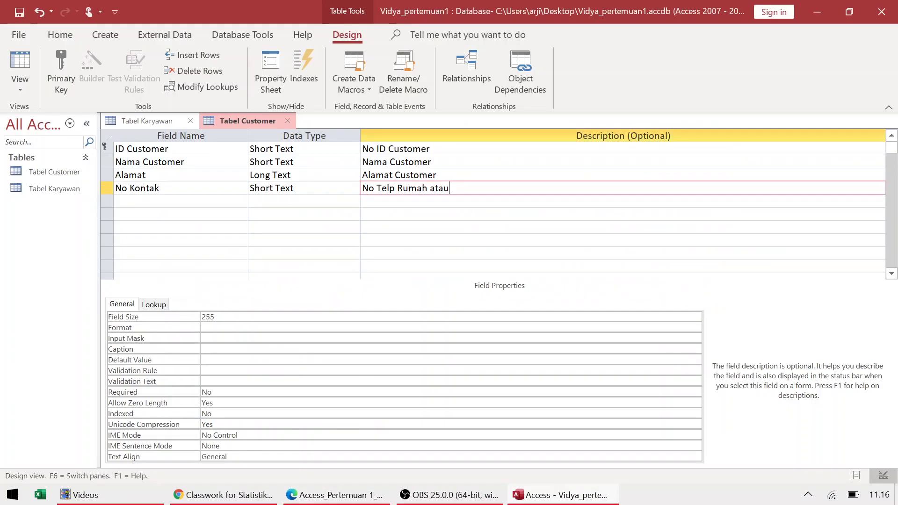
{"action": "type", "text": "No HP Cust"}
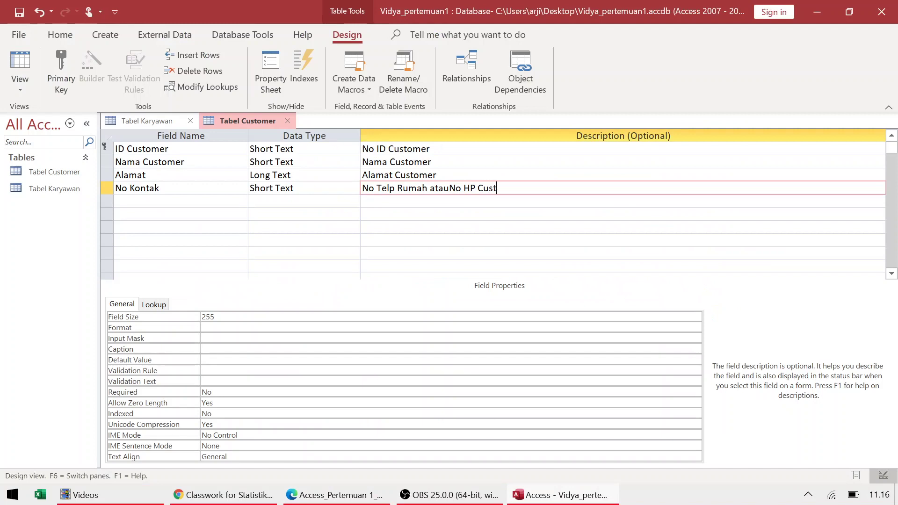
{"action": "type", "text": "omer"}
{"action": "key", "text": "ctrl+s"}
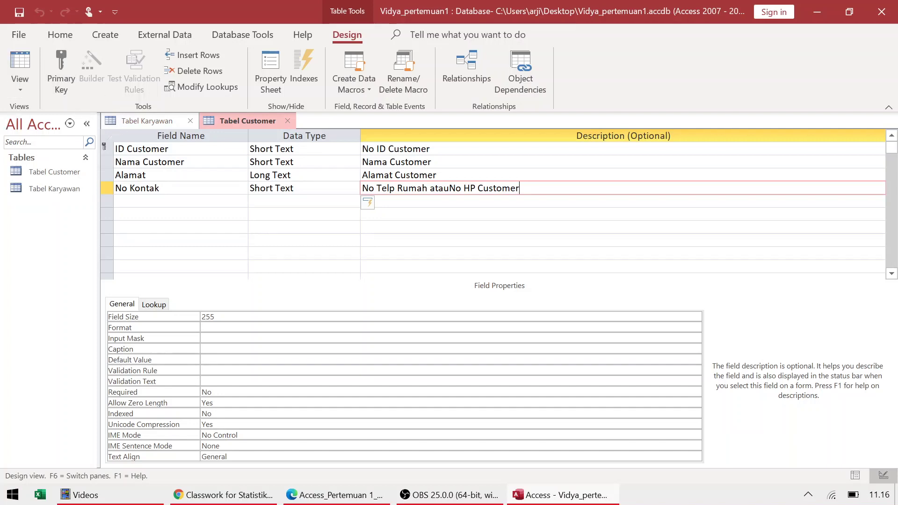
Step: Remove the primary key from the ID Customer field in Tabel Customer
{"action": "left_click", "coordinate": [299, 188]}
{"action": "left_click", "coordinate": [304, 161]}
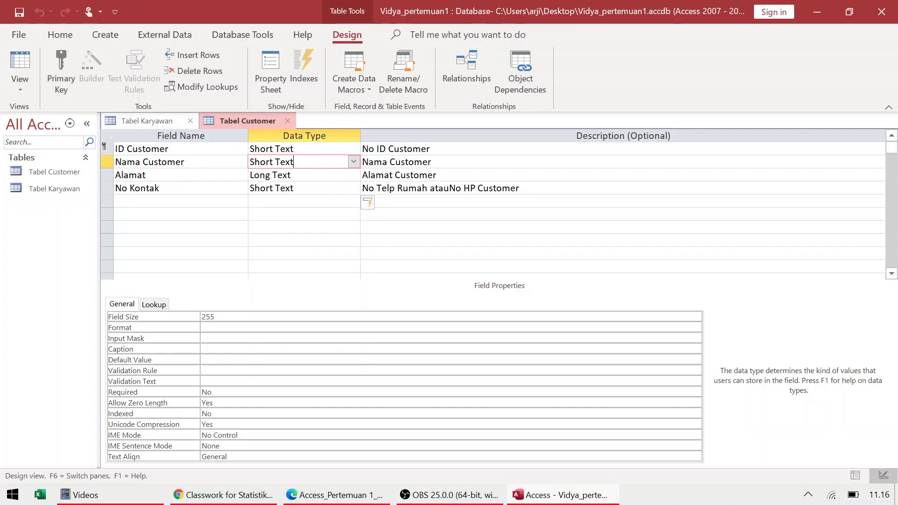
{"action": "left_click", "coordinate": [126, 149]}
{"action": "left_click", "coordinate": [64, 66]}
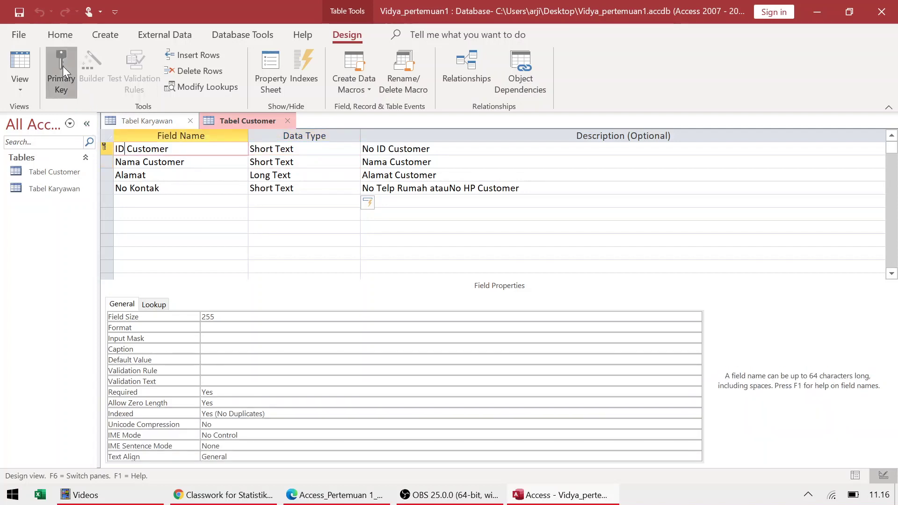
{"action": "left_click", "coordinate": [141, 188]}
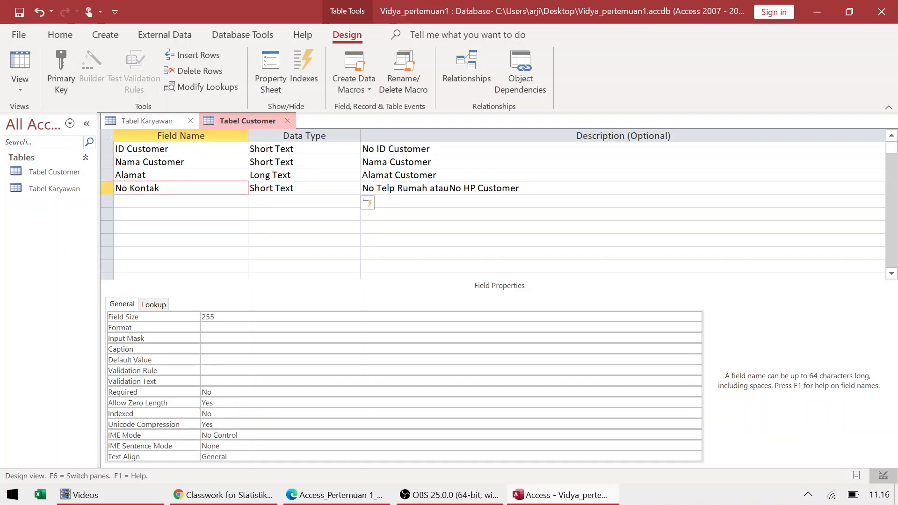
{"action": "left_click", "coordinate": [125, 149]}
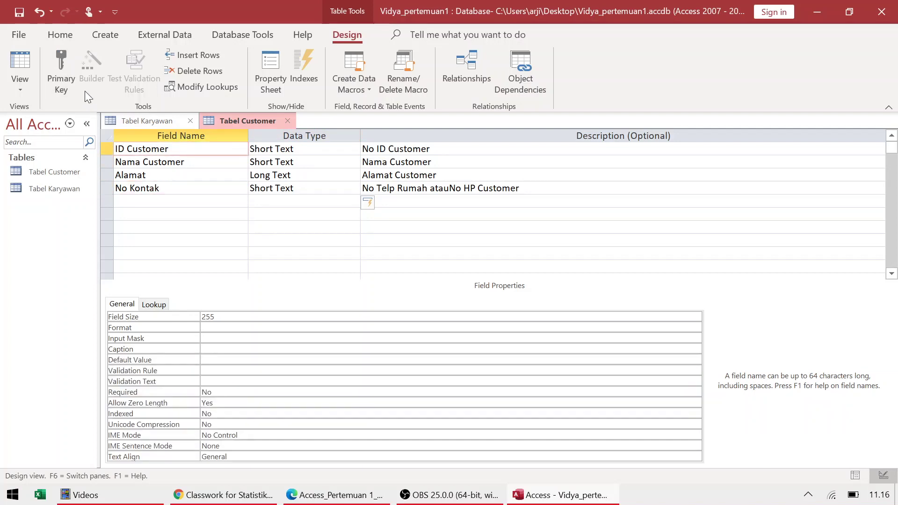
Step: Try Alamat as the primary key, clear it, and assign the primary key back to ID Customer
{"action": "left_click", "coordinate": [129, 175]}
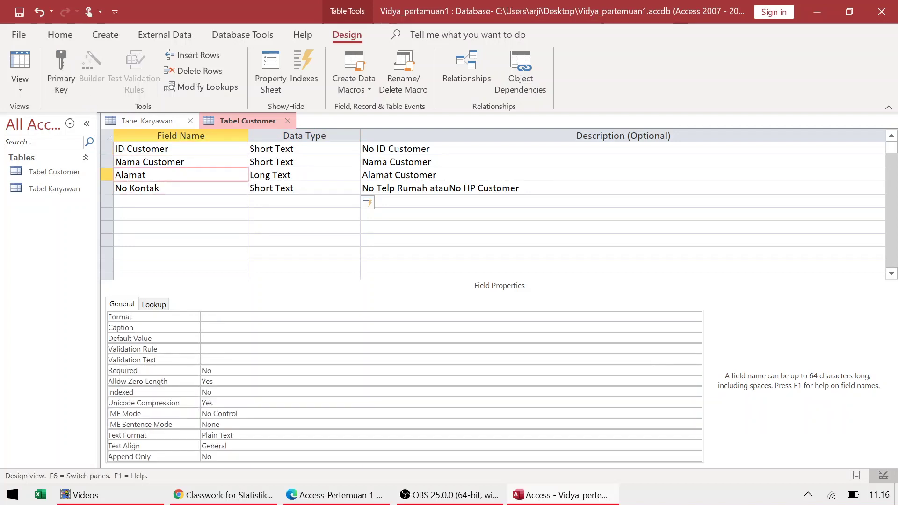
{"action": "left_click", "coordinate": [60, 63]}
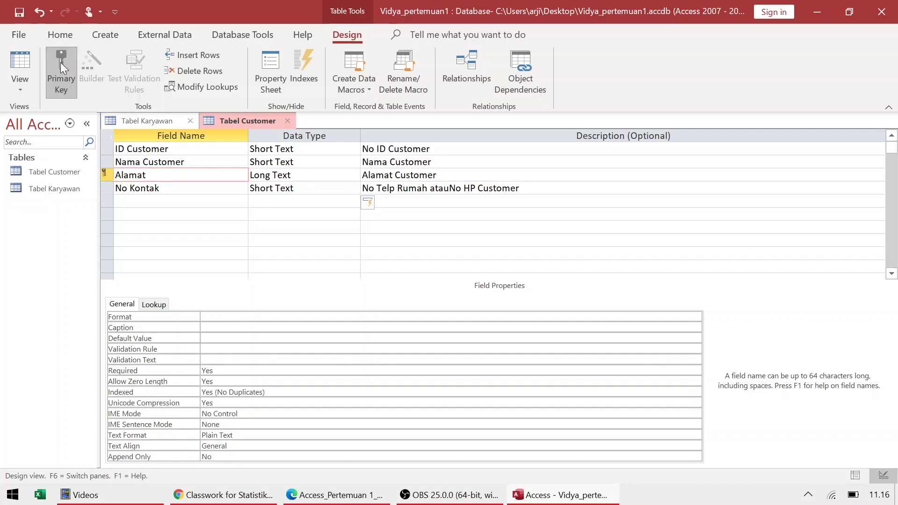
{"action": "left_click", "coordinate": [60, 66]}
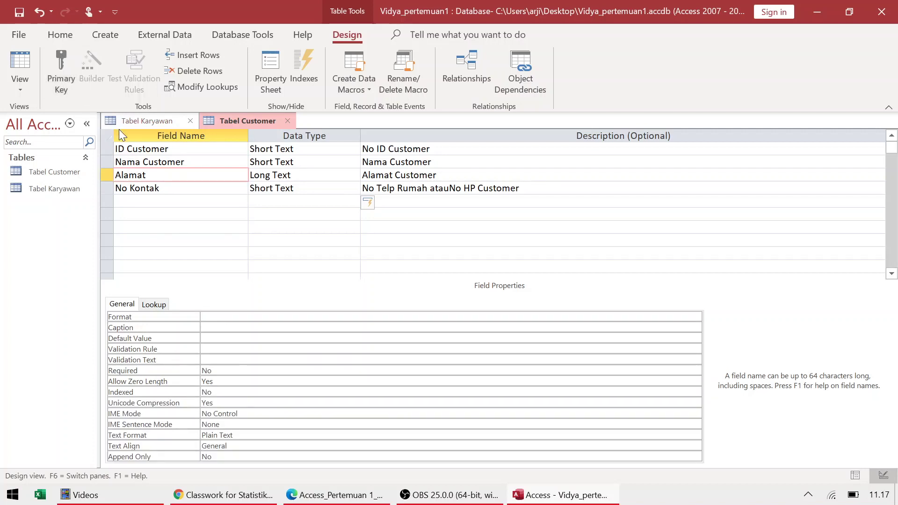
{"action": "left_click", "coordinate": [127, 149]}
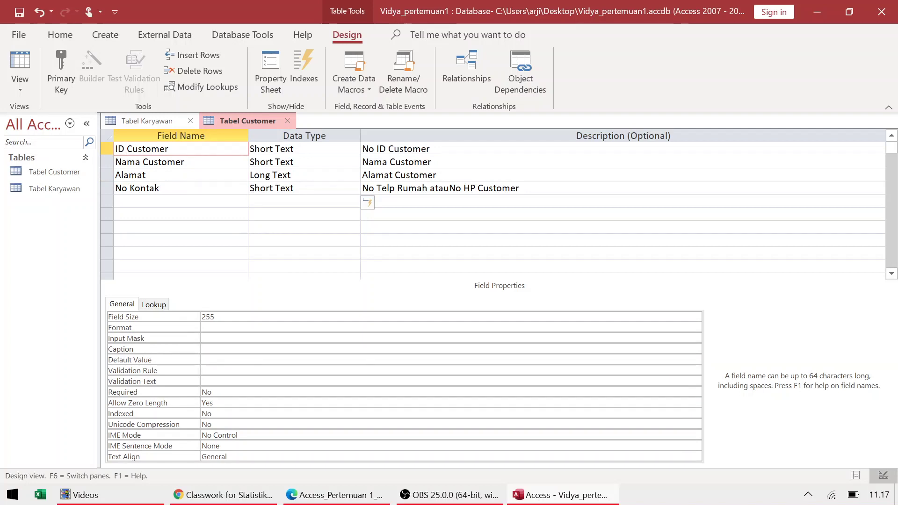
{"action": "left_click", "coordinate": [57, 57]}
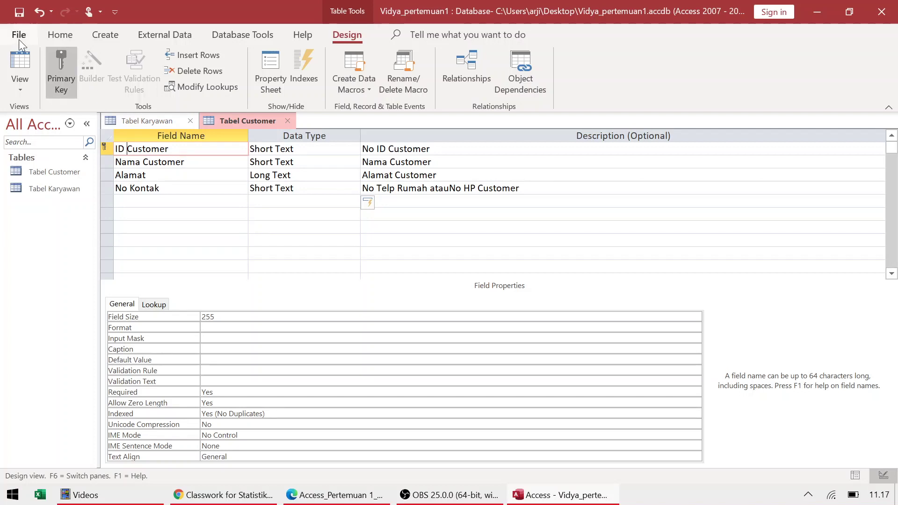
Step: Save Tabel Customer while opening it in Datasheet View, and consult the PDF's instructions before returning to Access
{"action": "left_click", "coordinate": [24, 85]}
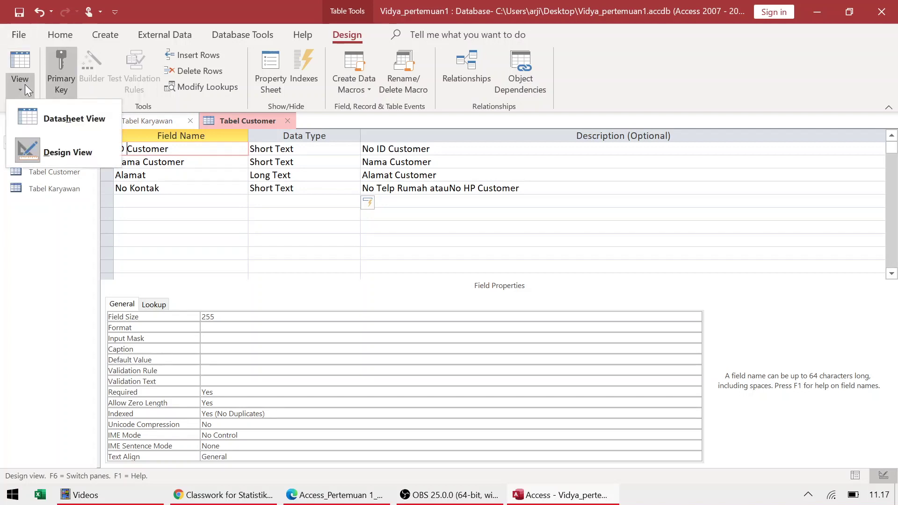
{"action": "left_click", "coordinate": [54, 122]}
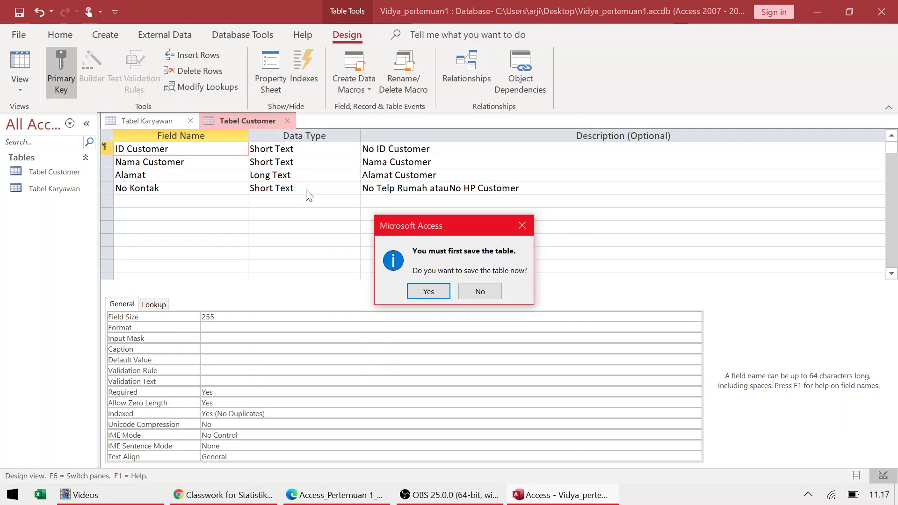
{"action": "left_click", "coordinate": [435, 290]}
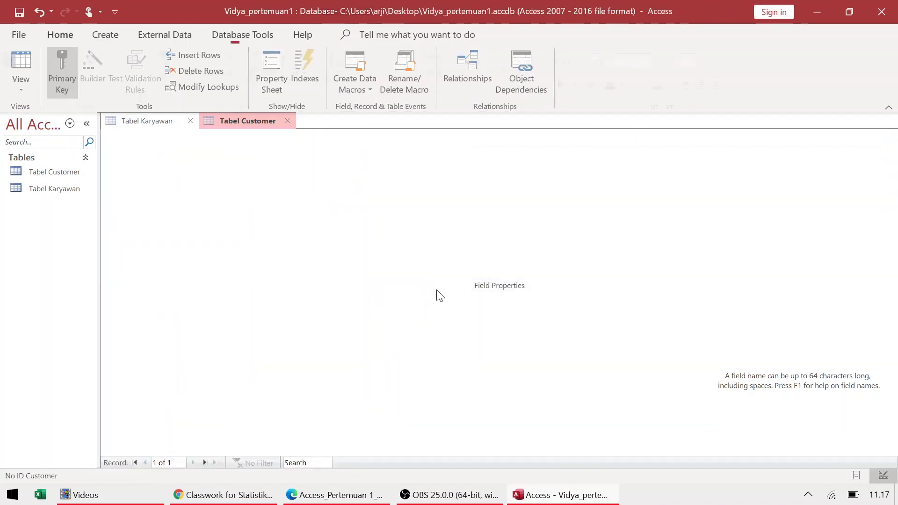
{"action": "key", "text": "alt+Tab"}
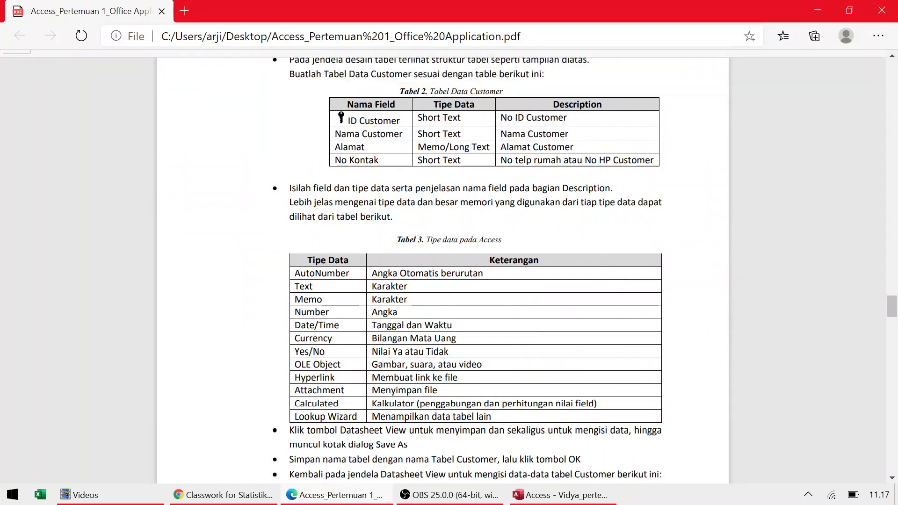
{"action": "left_click", "coordinate": [534, 497]}
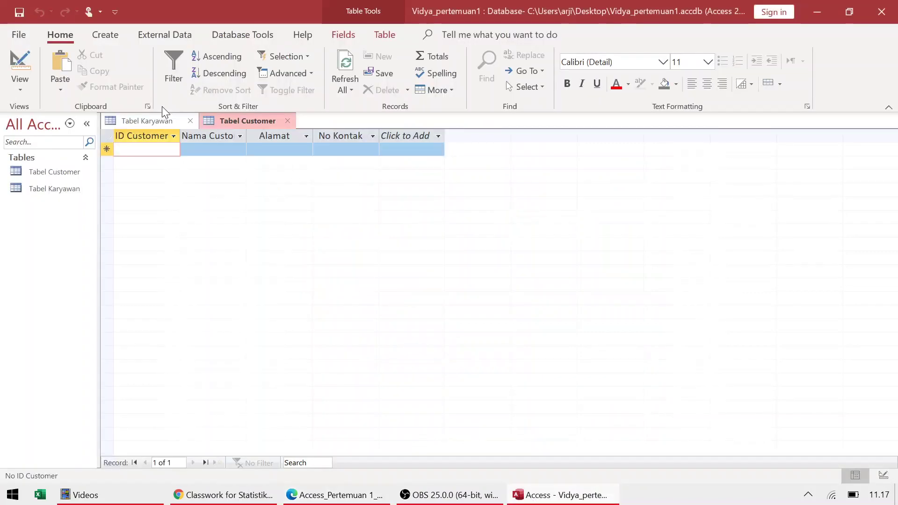
Step: Examine the New Values property of the ID Karyawan AutoNumber field in Tabel Karyawan's design, and return to Datasheet View
{"action": "left_click", "coordinate": [156, 121]}
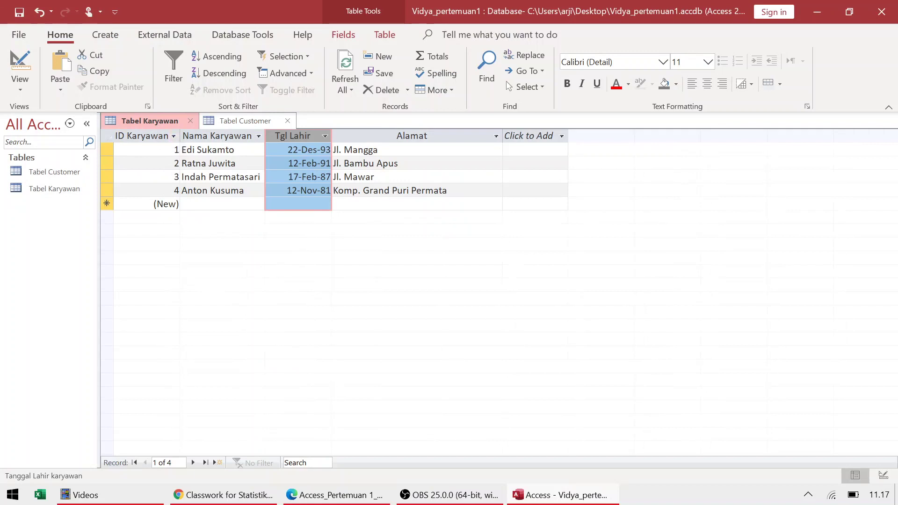
{"action": "left_click", "coordinate": [20, 83]}
{"action": "left_click", "coordinate": [52, 148]}
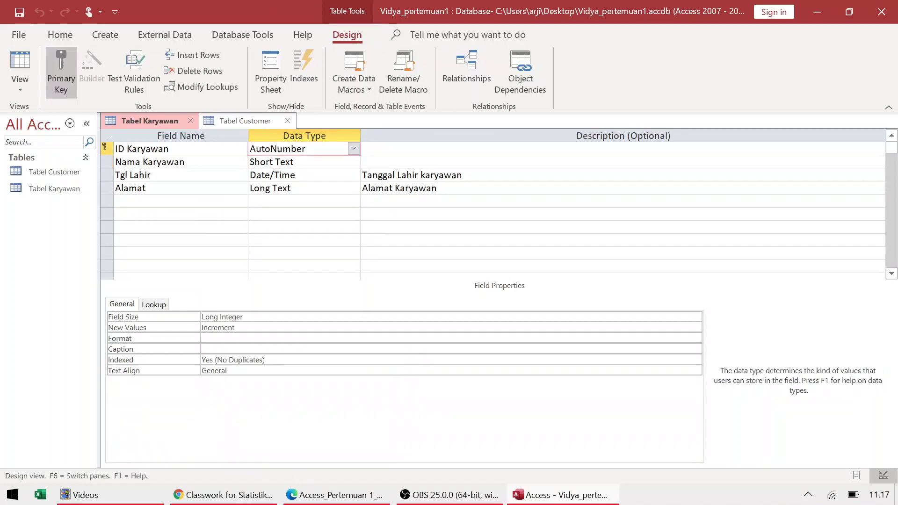
{"action": "left_click", "coordinate": [235, 328]}
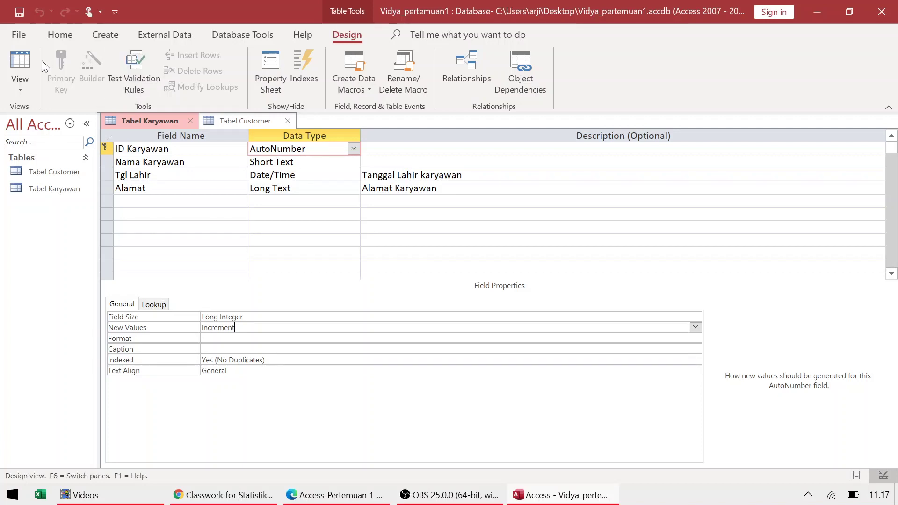
{"action": "left_click", "coordinate": [21, 62]}
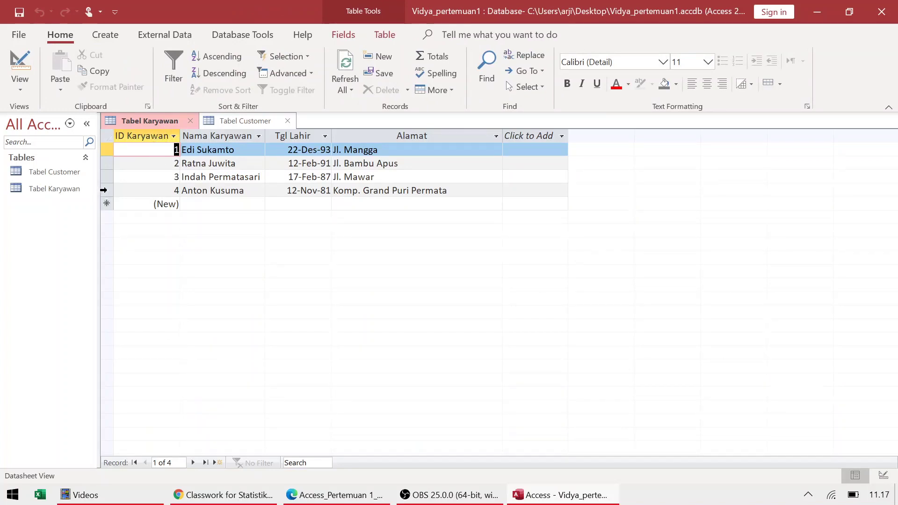
Step: Delete the record with ID Karyawan 4 from Tabel Karyawan
{"action": "left_click", "coordinate": [103, 191]}
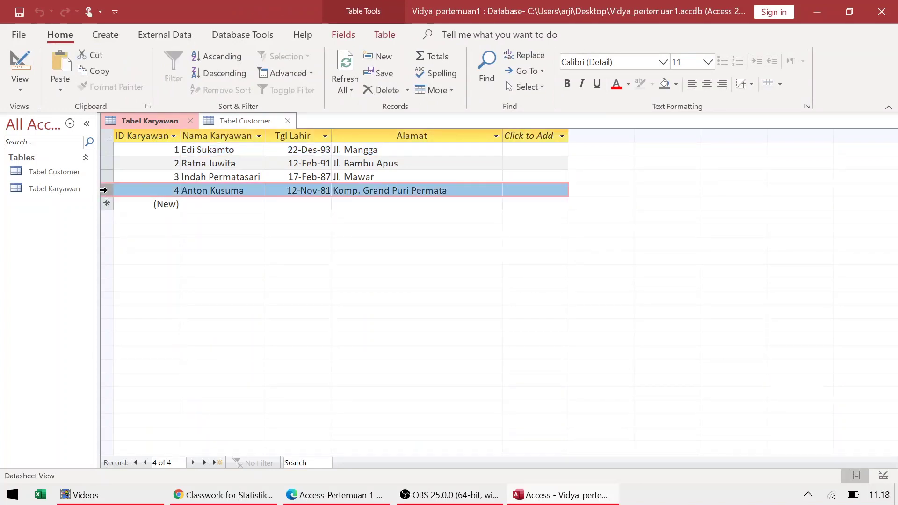
{"action": "right_click", "coordinate": [103, 190]}
{"action": "left_click", "coordinate": [126, 223]}
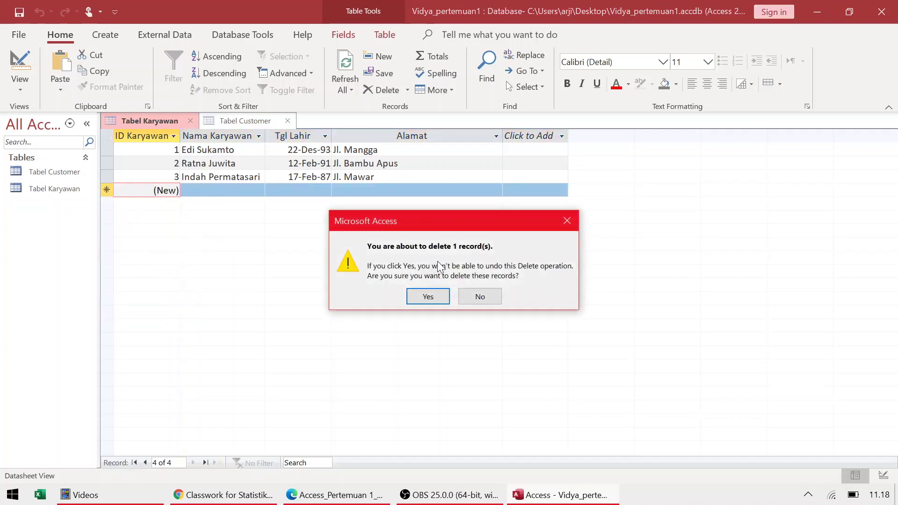
{"action": "left_click", "coordinate": [431, 296]}
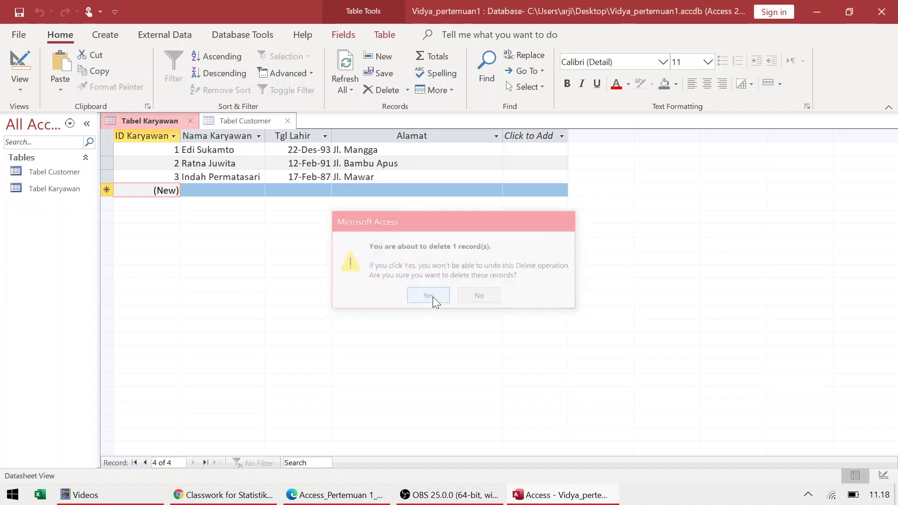
Step: Add a new record to Tabel Karyawan with only the employee's first name in Nama Karyawan, and commit it
{"action": "left_click", "coordinate": [169, 191]}
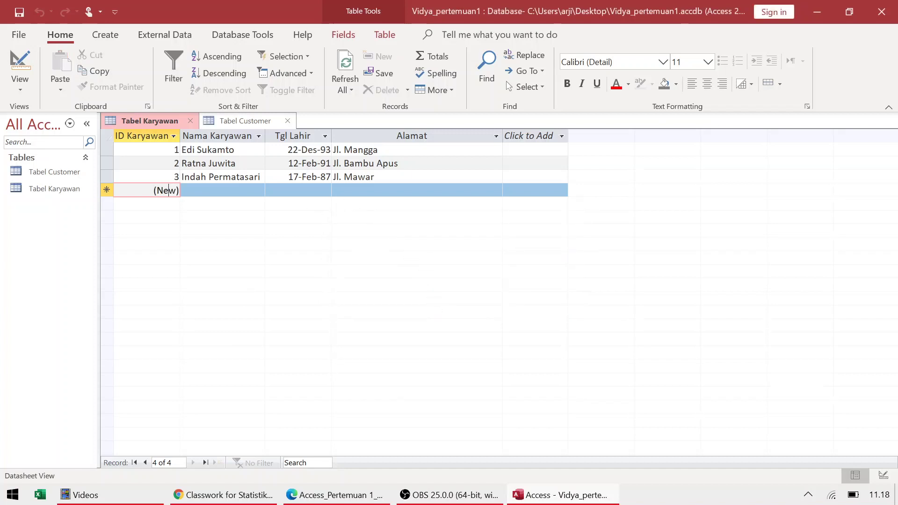
{"action": "left_click", "coordinate": [187, 190]}
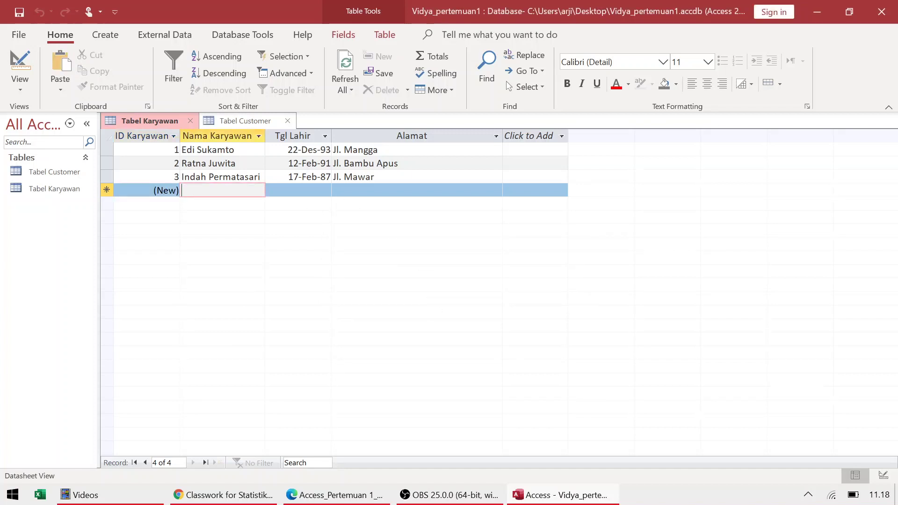
{"action": "type", "text": "Anton"}
{"action": "key", "text": "Tab"}
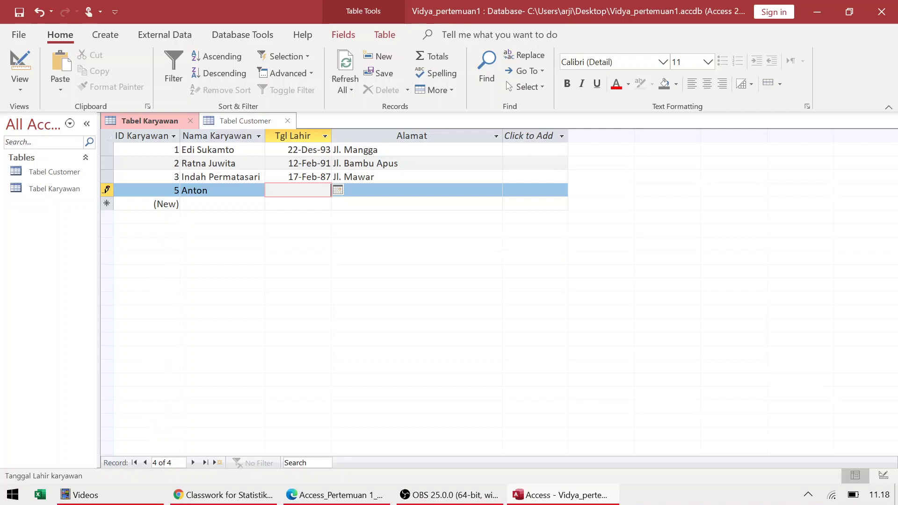
{"action": "left_click", "coordinate": [206, 190]}
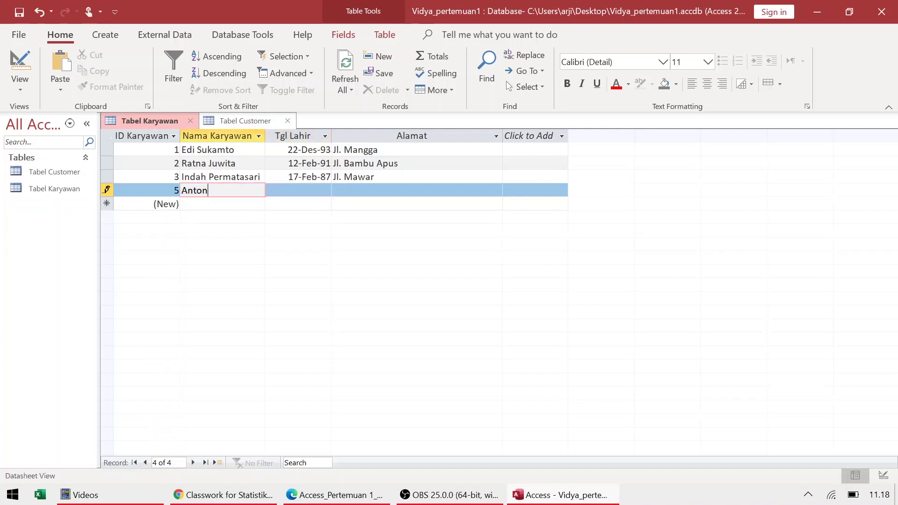
{"action": "left_click", "coordinate": [209, 151]}
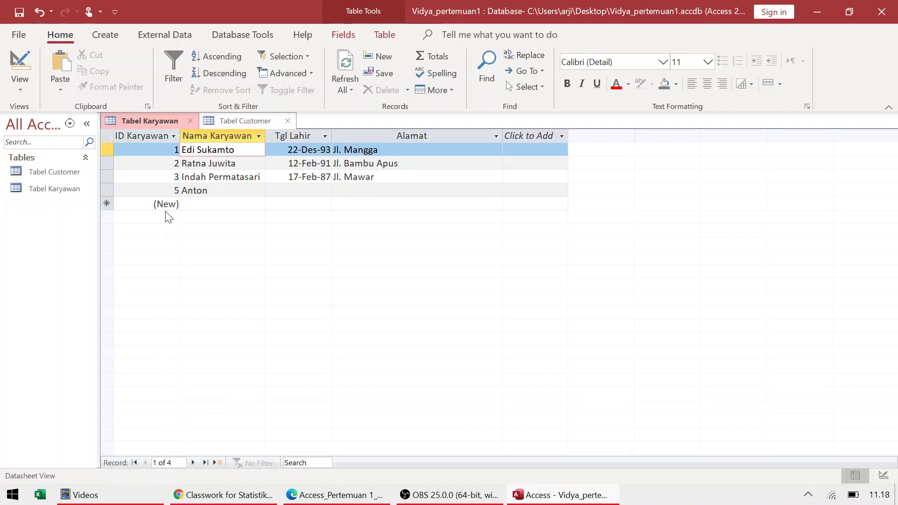
{"action": "left_click", "coordinate": [212, 149]}
{"action": "left_click", "coordinate": [212, 163]}
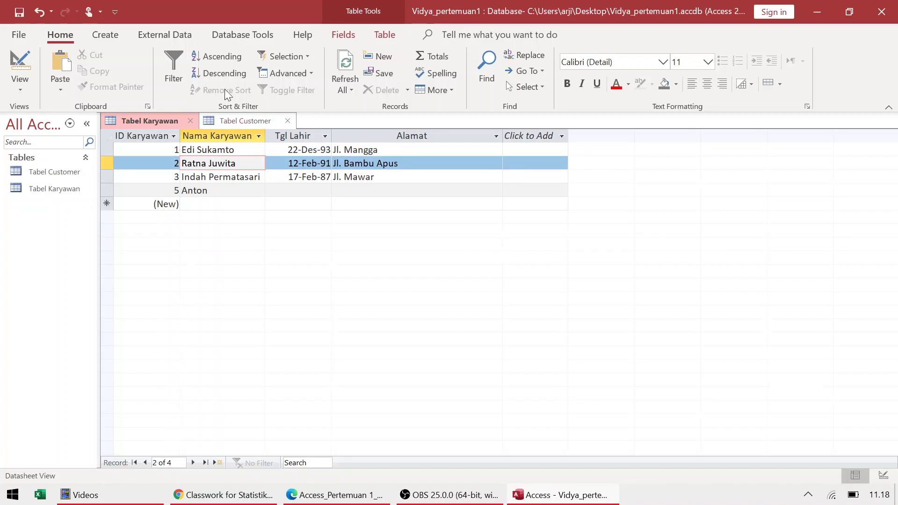
Step: Open Tabel Customer's datasheet and consult the PDF's Data Tabel Customer figure for the records to enter
{"action": "left_click", "coordinate": [243, 119]}
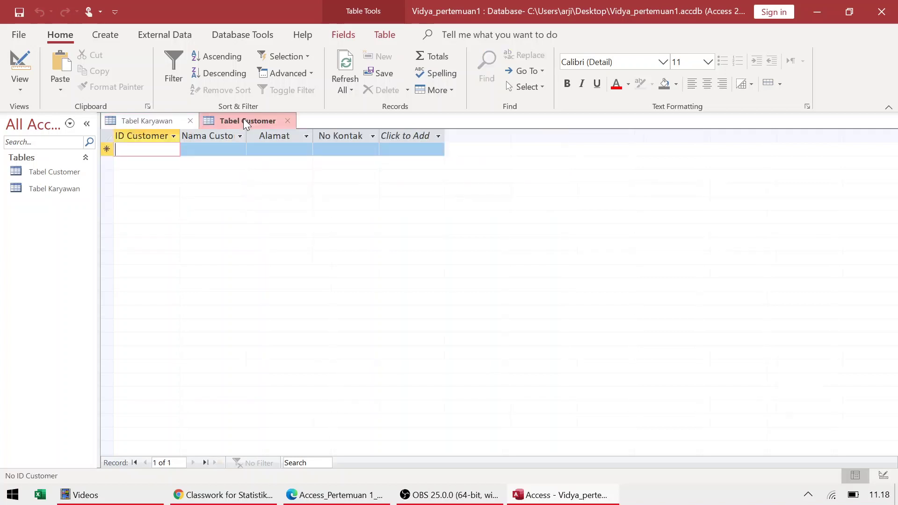
{"action": "left_click", "coordinate": [336, 499]}
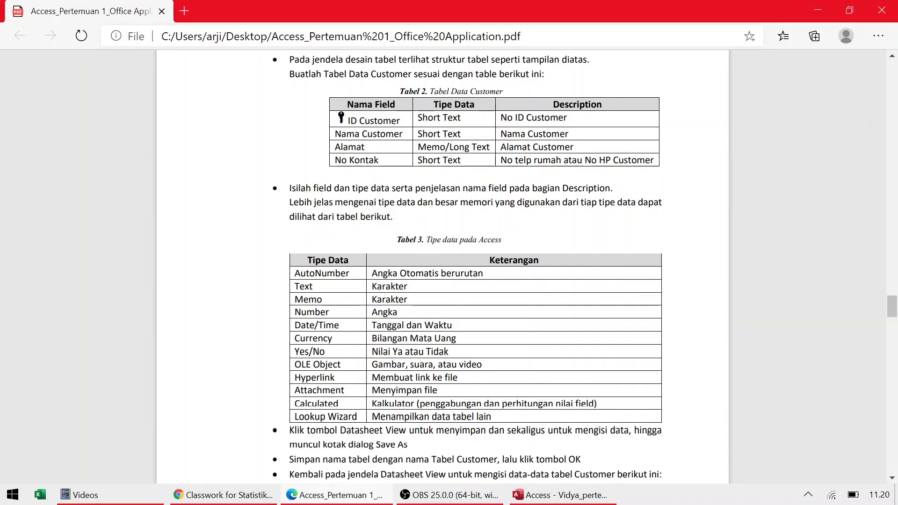
{"action": "scroll", "coordinate": [442, 266], "scroll_direction": "down", "scroll_amount": 8}
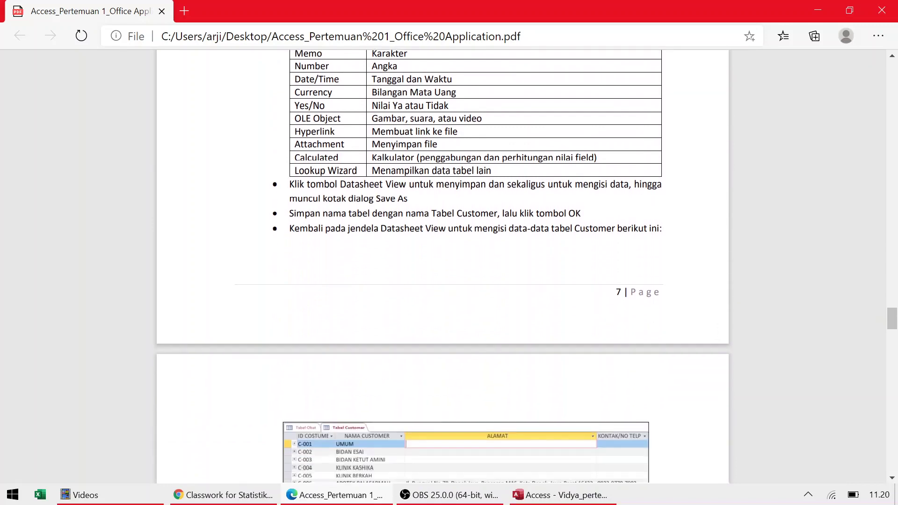
{"action": "scroll", "coordinate": [443, 266], "scroll_direction": "down", "scroll_amount": 1}
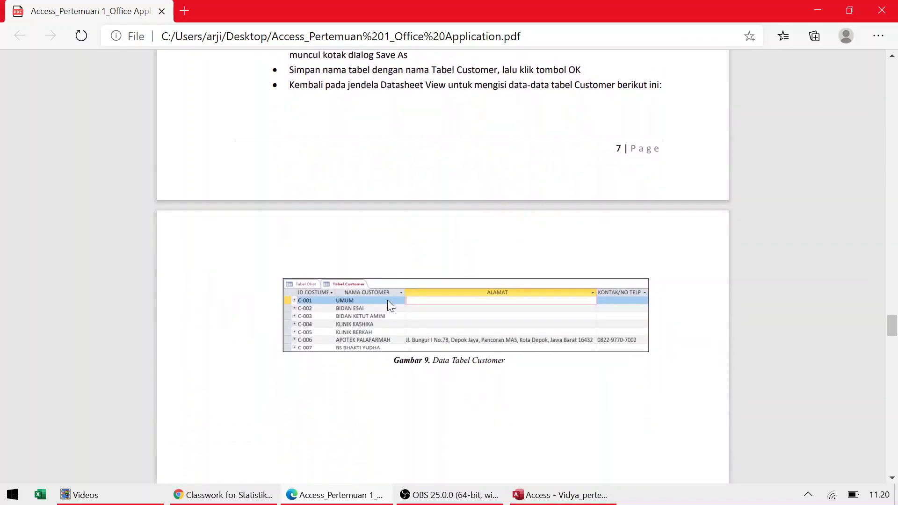
{"action": "key", "text": "alt+Tab"}
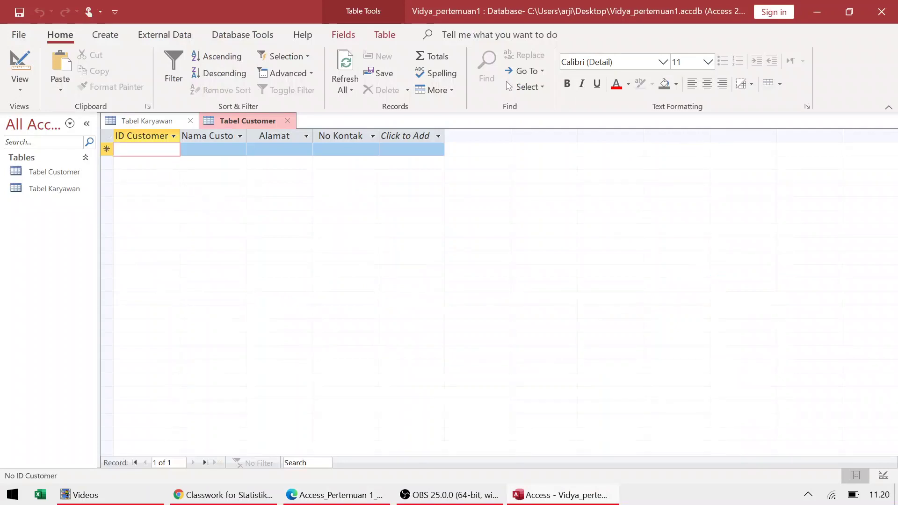
{"action": "key", "text": "alt+Tab"}
{"action": "key", "text": "alt+Tab"}
Step: Enter the first record in Tabel Customer with the customer ID from the PDF and Nama Customer Umum, and commit it
{"action": "type", "text": "C"}
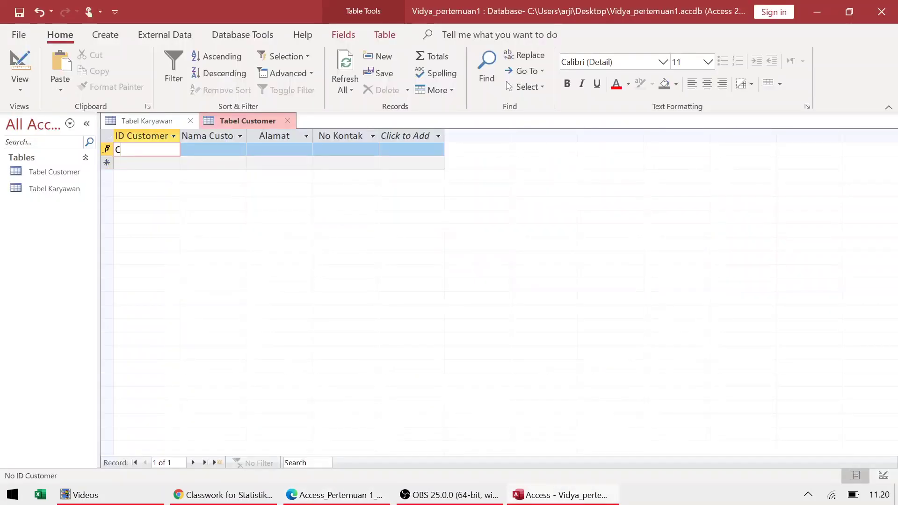
{"action": "type", "text": "-001"}
{"action": "key", "text": "Tab"}
{"action": "key", "text": "alt+Tab"}
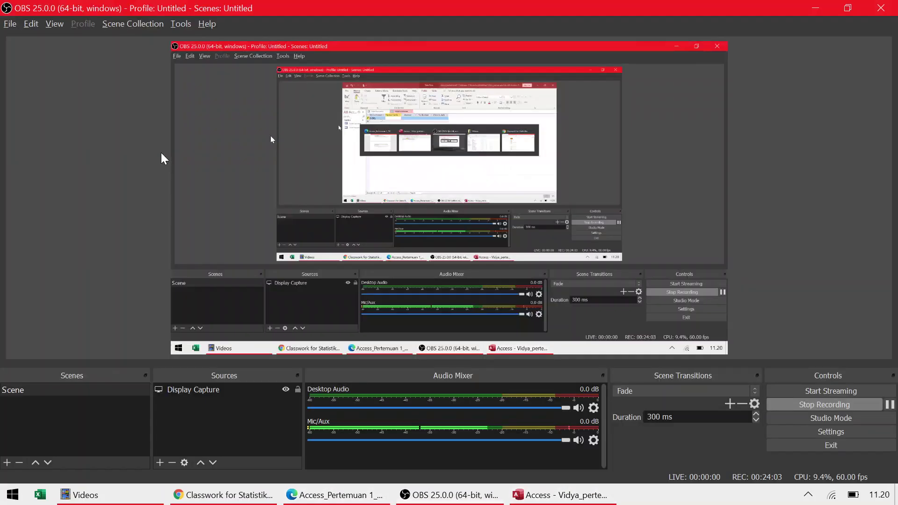
{"action": "key", "text": "alt+Tab"}
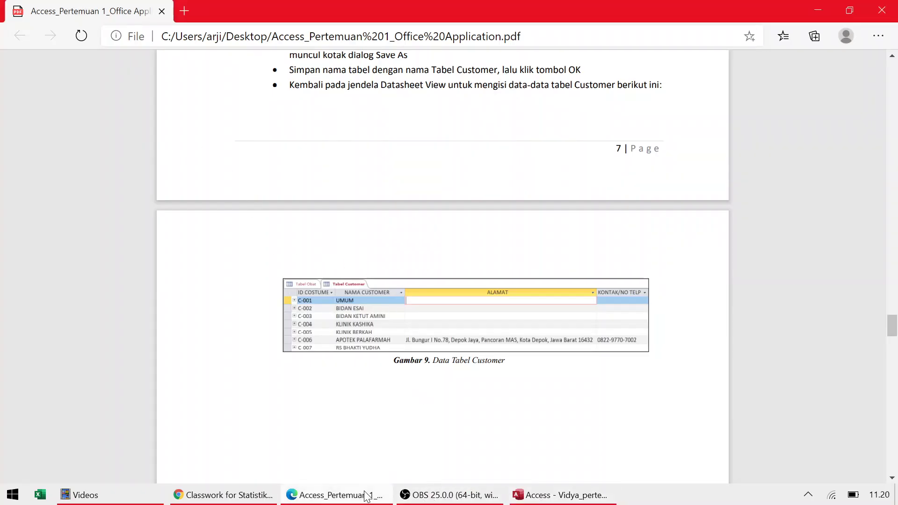
{"action": "left_click", "coordinate": [529, 494]}
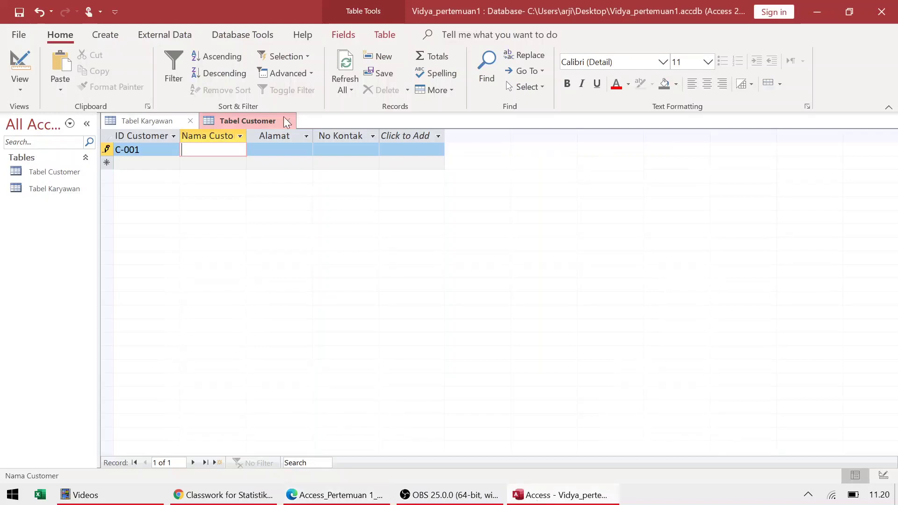
{"action": "type", "text": "Umum"}
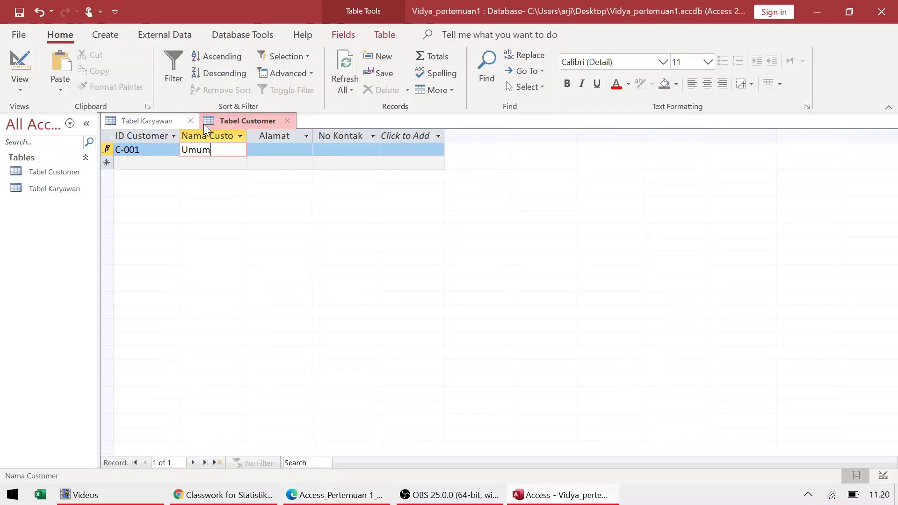
{"action": "left_click", "coordinate": [148, 165]}
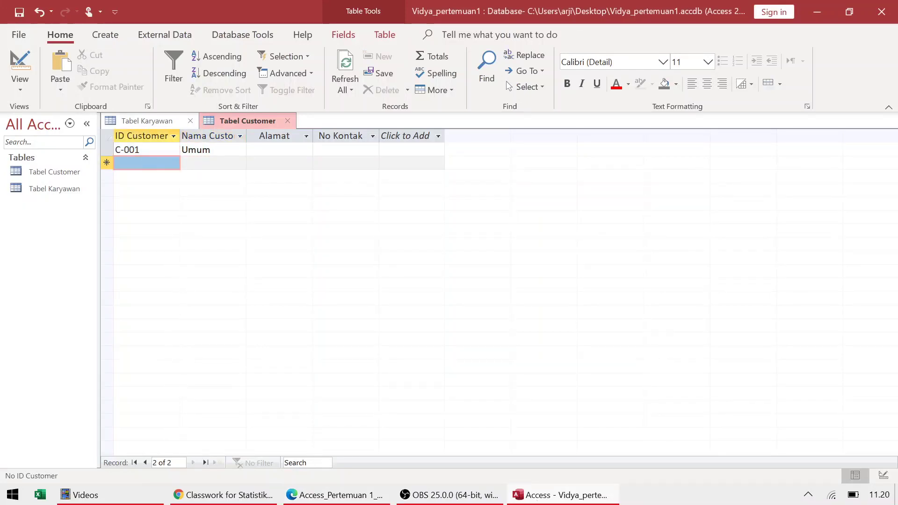
Step: Add the second record to Tabel Customer with the customer ID and the midwife's name from the PDF, and commit it
{"action": "type", "text": "C-002"}
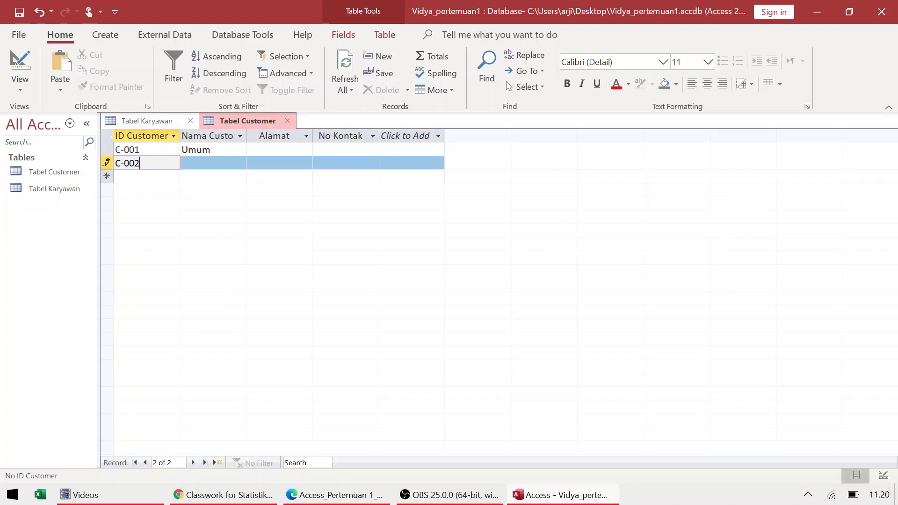
{"action": "key", "text": "alt+Tab"}
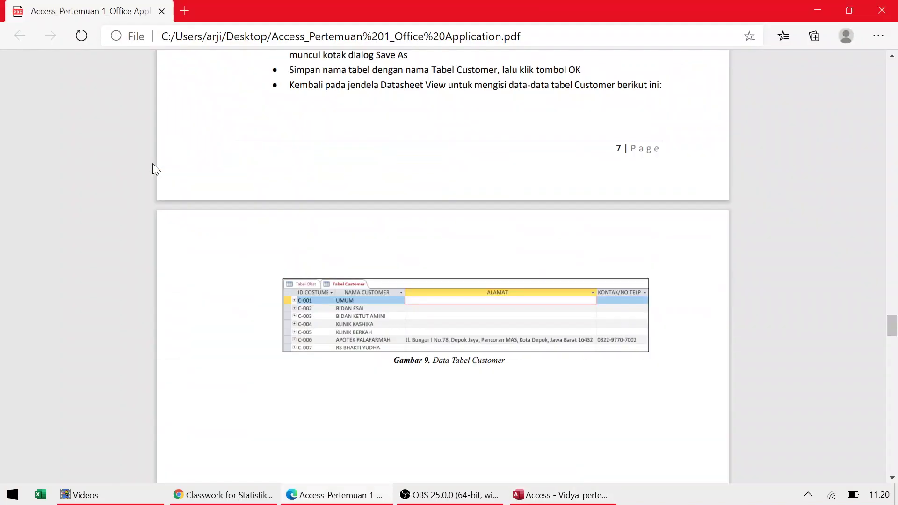
{"action": "key", "text": "alt+Tab"}
{"action": "type", "text": "Bud"}
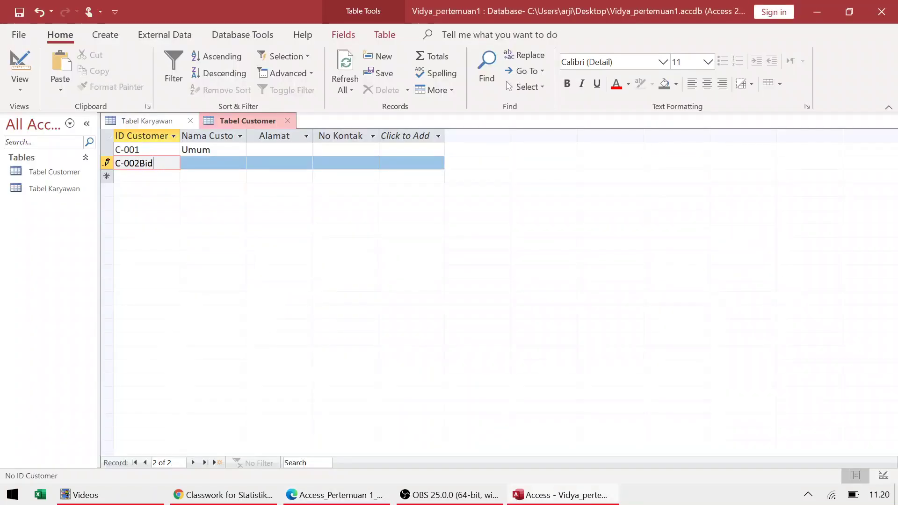
{"action": "key", "text": "BackSpace"}
{"action": "key", "text": "BackSpace"}
{"action": "key", "text": "BackSpace"}
{"action": "key", "text": "Tab"}
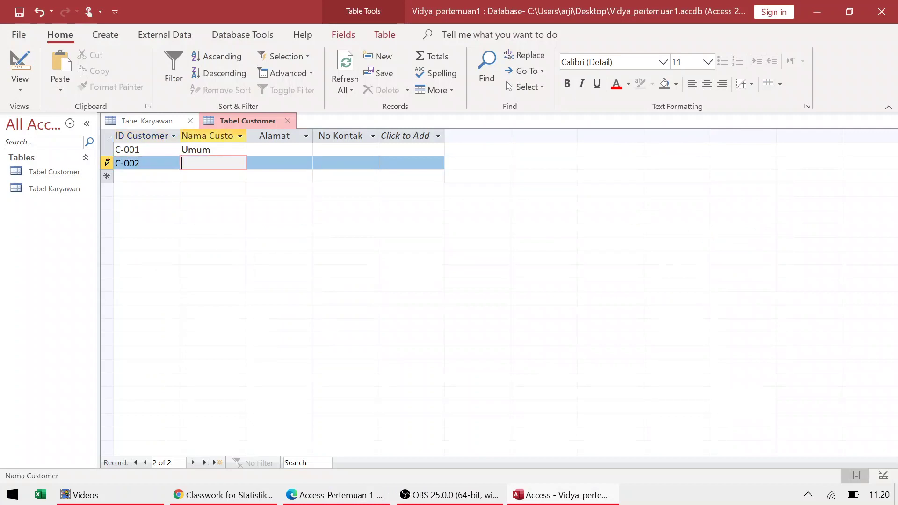
{"action": "type", "text": "Bidan Esa"}
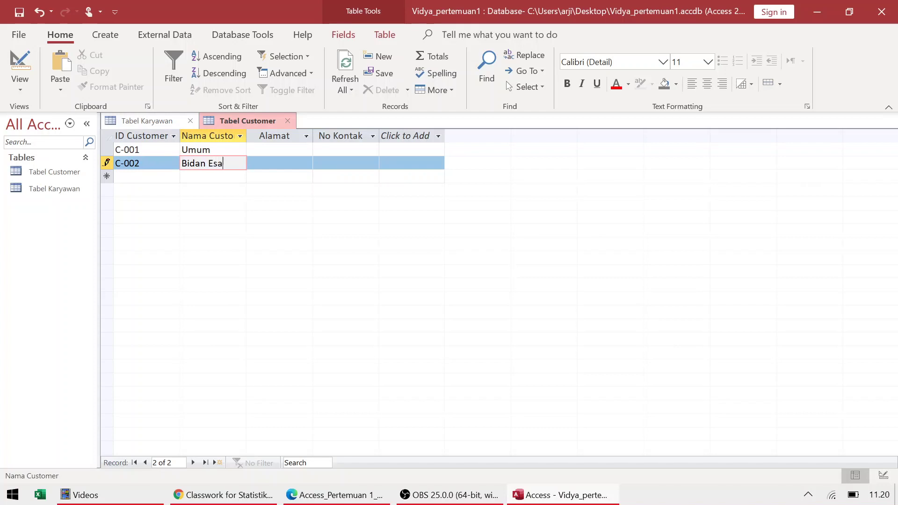
{"action": "type", "text": "i"}
{"action": "left_click", "coordinate": [146, 176]}
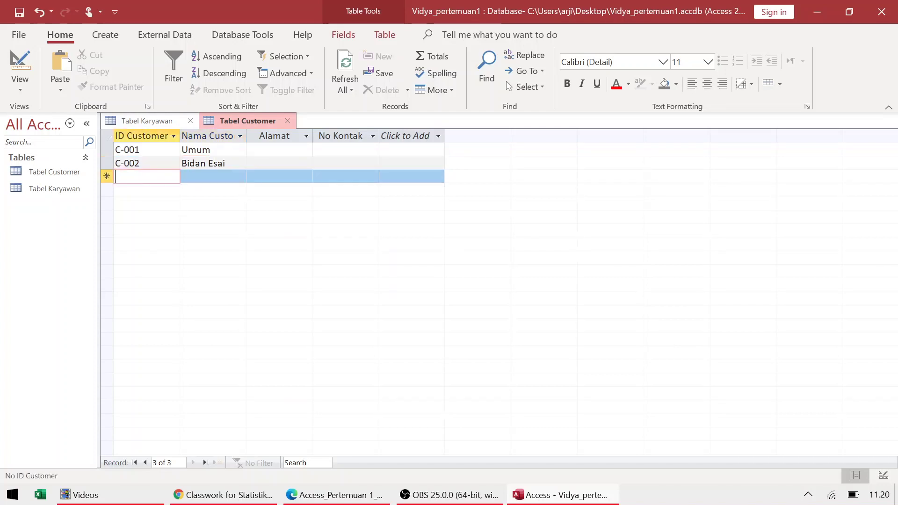
{"action": "type", "text": "C-"}
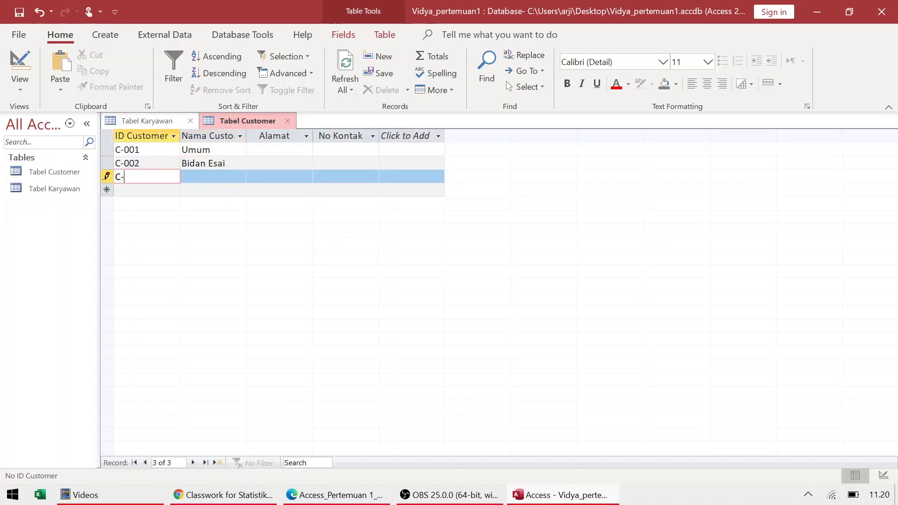
{"action": "type", "text": "0"}
{"action": "key", "text": "BackSpace"}
{"action": "key", "text": "BackSpace"}
{"action": "key", "text": "BackSpace"}
Step: Consult the PDF's Data Tabel Customer figure for the third customer's details
{"action": "key", "text": "alt+Tab"}
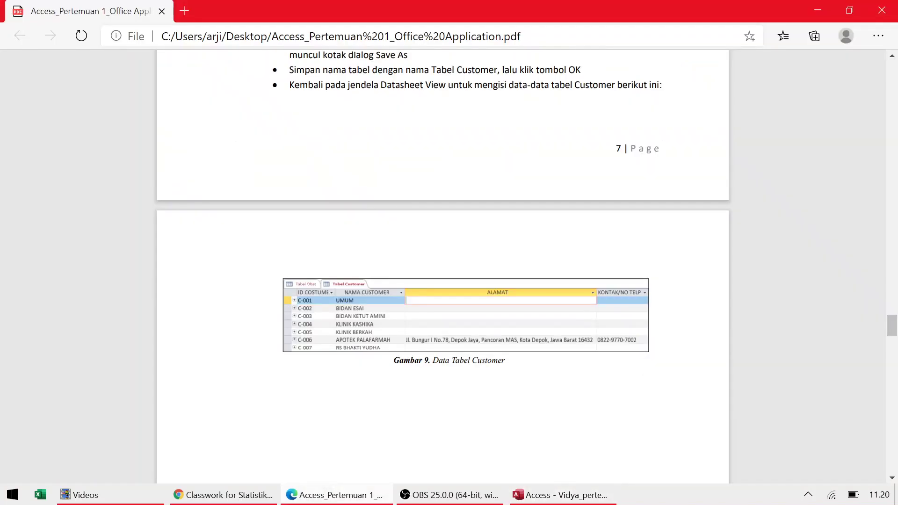